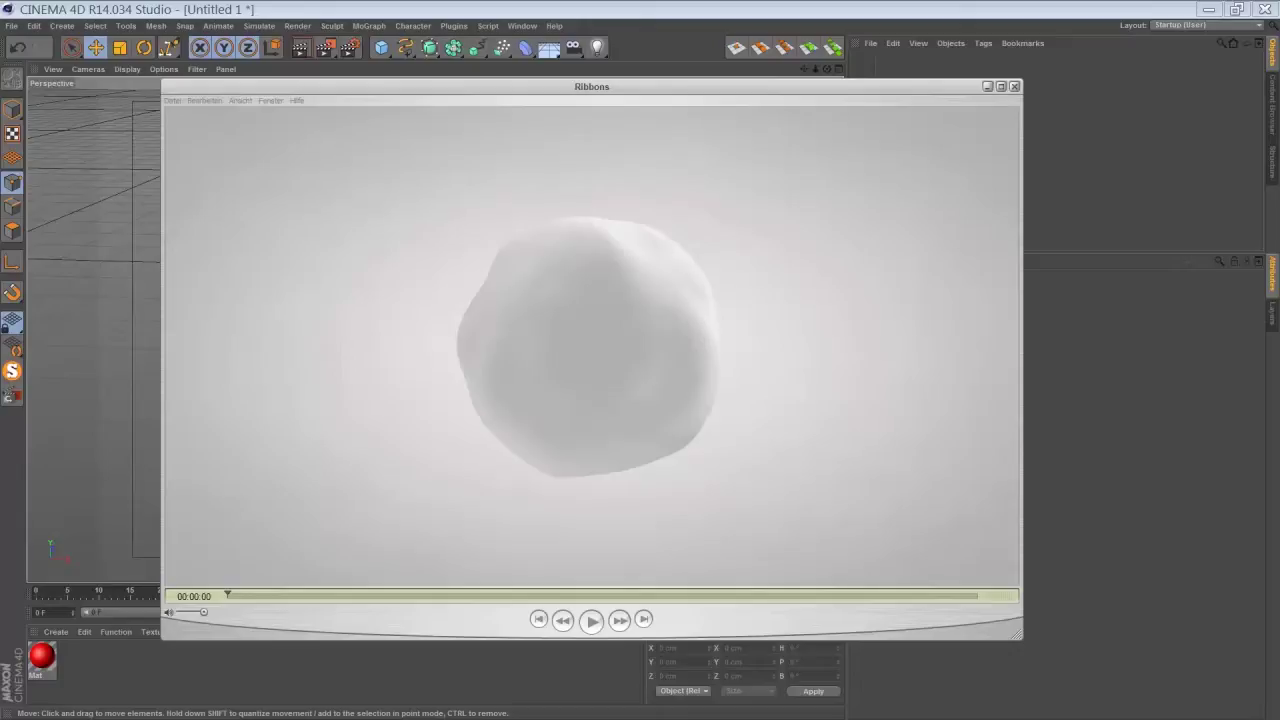
Play the finished Ribbons preview clip through in the player, then stop it.
{"action": "left_click", "coordinate": [592, 621]}
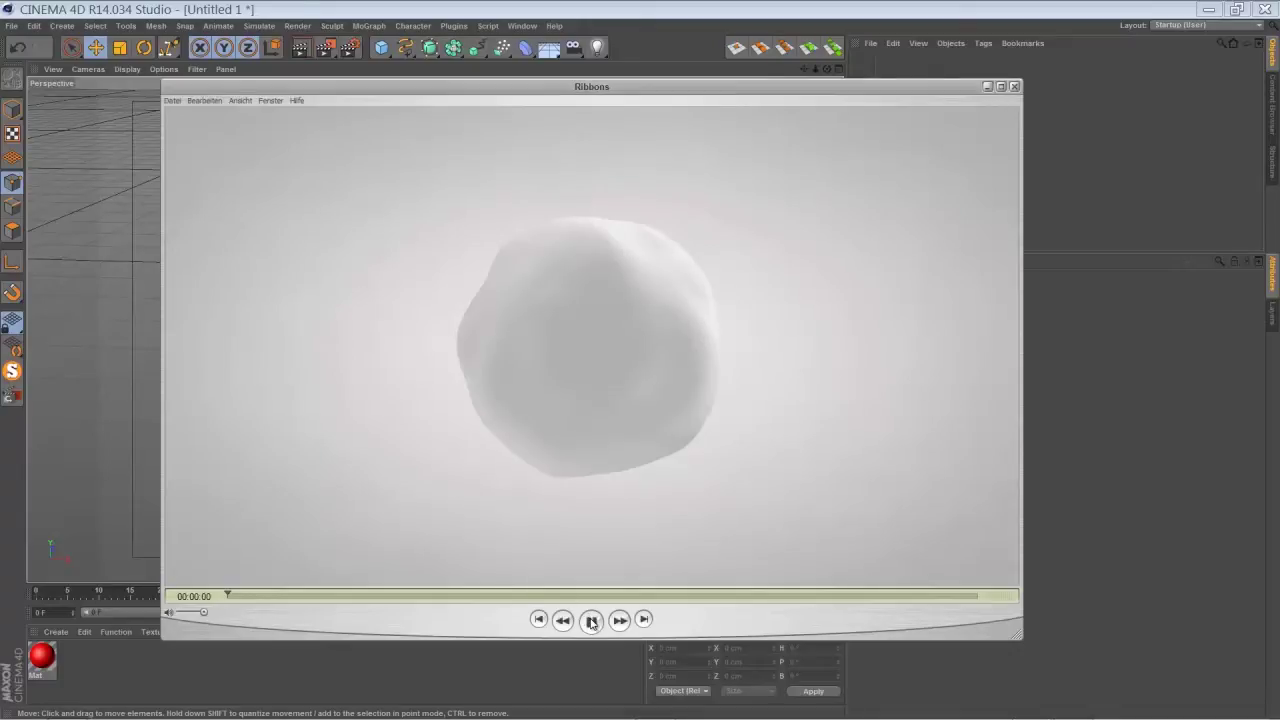
{"action": "left_click", "coordinate": [592, 621]}
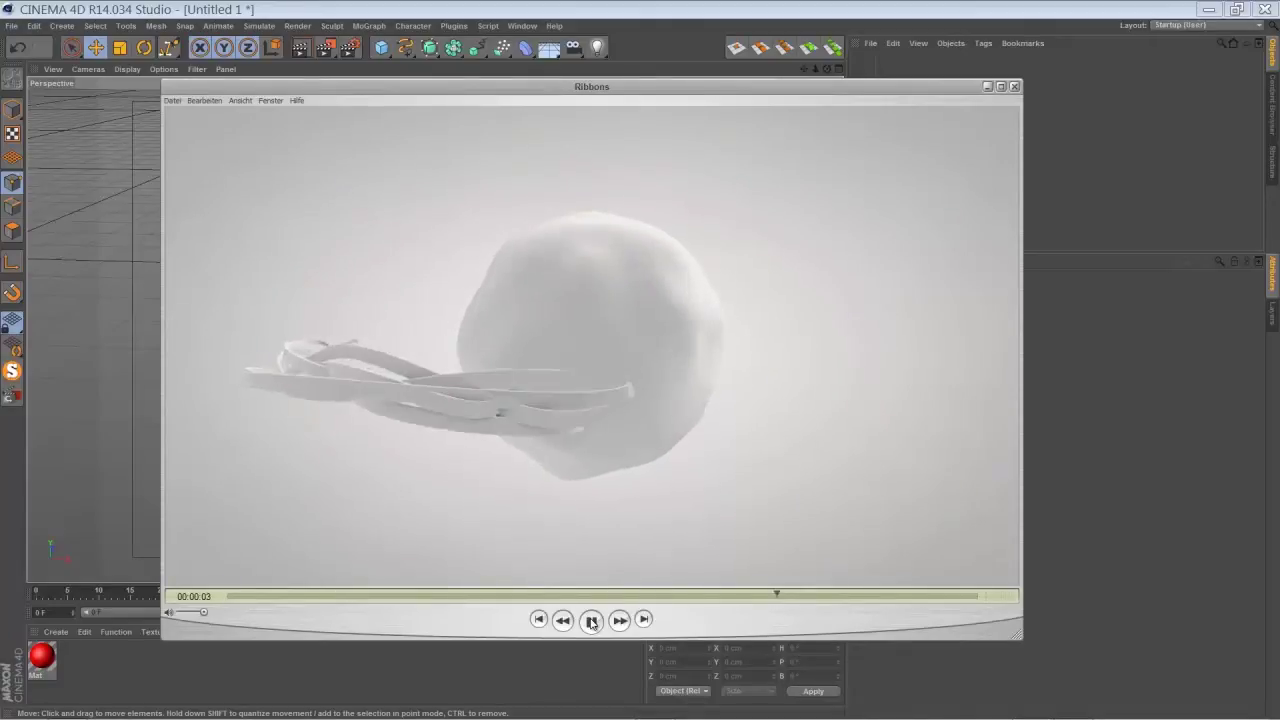
{"action": "left_click", "coordinate": [592, 621]}
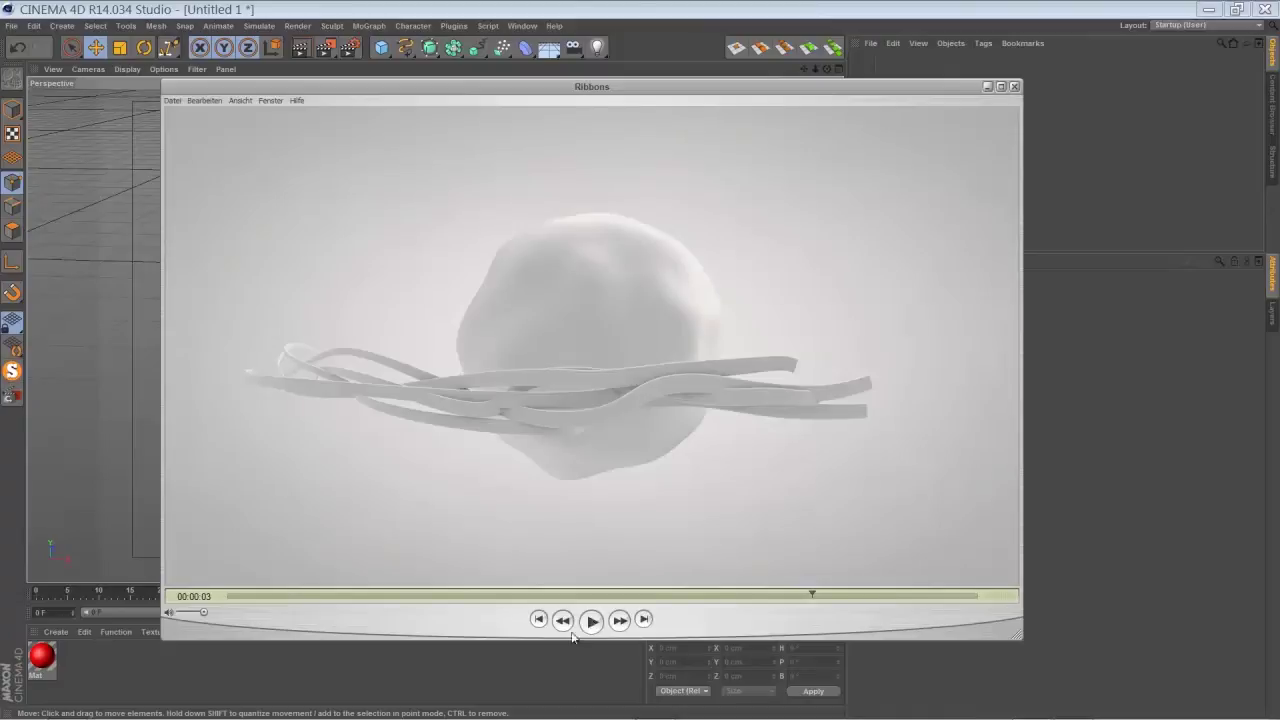
Close the preview player and add a default 100 cm Sphere at the origin.
{"action": "left_click", "coordinate": [1015, 86]}
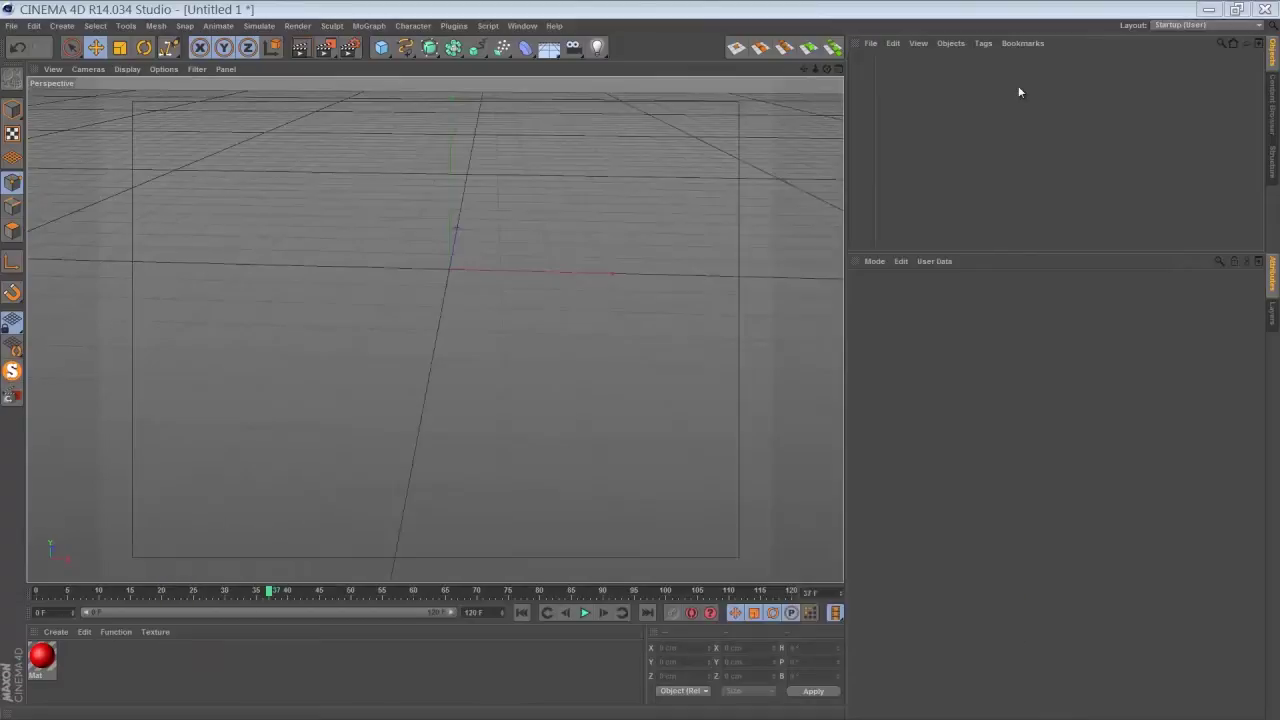
{"action": "left_click", "coordinate": [382, 48]}
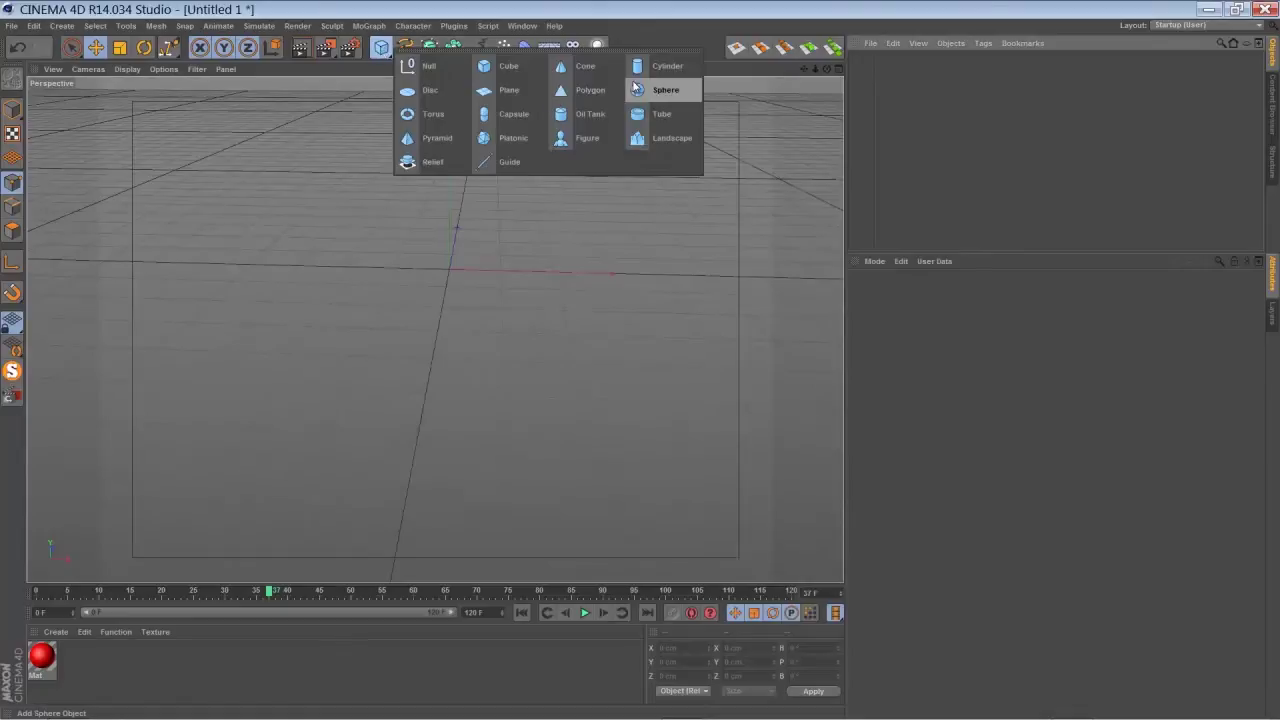
{"action": "left_click", "coordinate": [665, 90]}
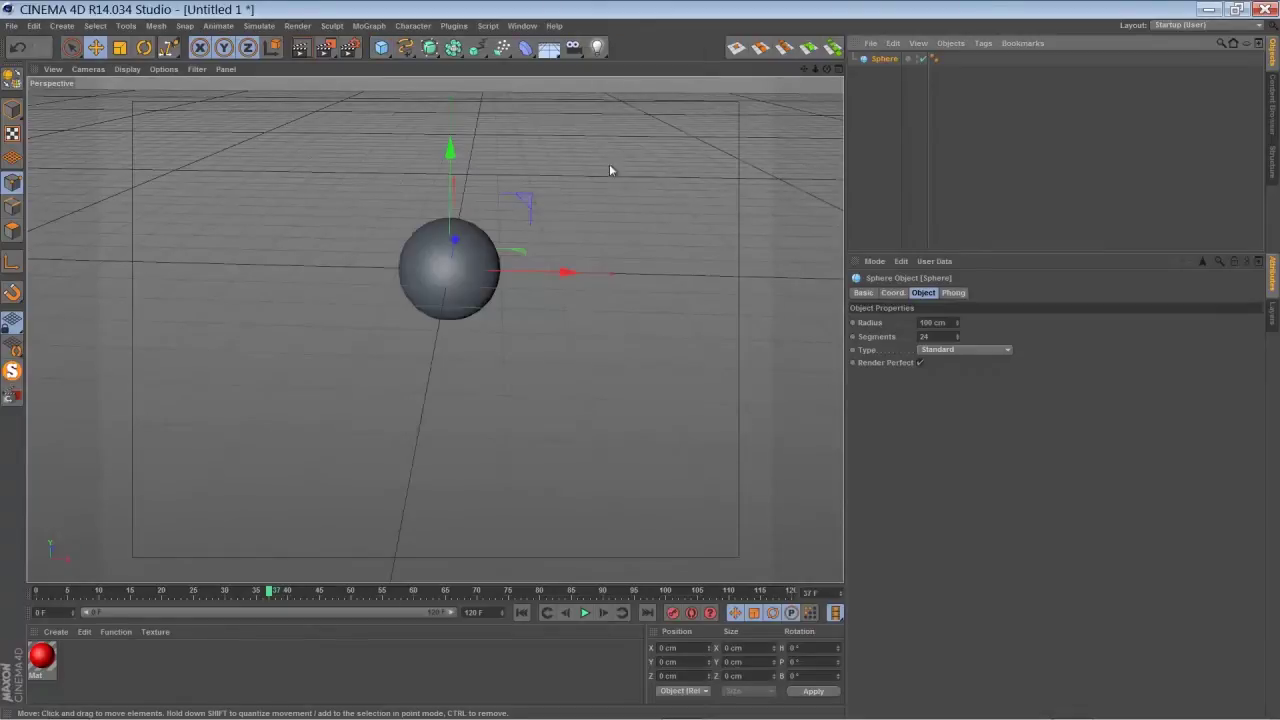
Maximise the Top view and pan it to frame the sphere.
{"action": "left_click", "coordinate": [838, 70]}
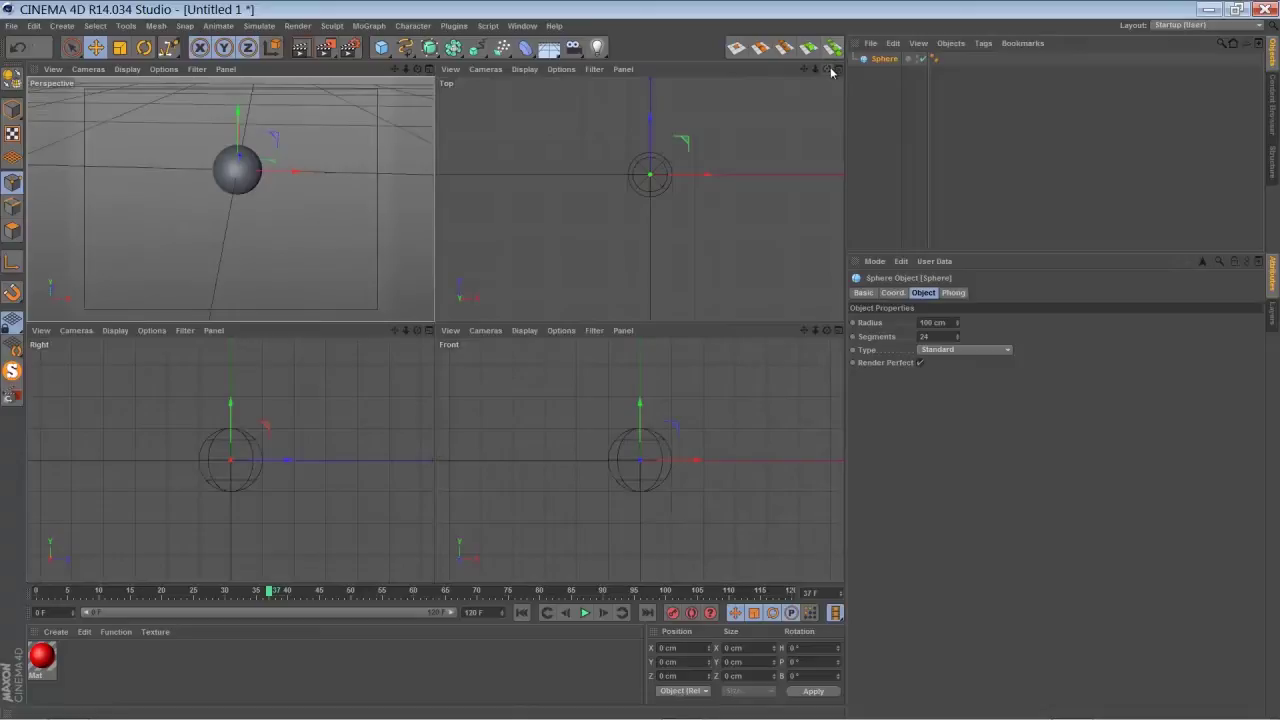
{"action": "left_click", "coordinate": [837, 70]}
{"action": "left_click_drag", "start_coordinate": [804, 69], "coordinate": [642, 366]}
Draw a Bezier spline in the Top view: in from the left, looping once around the sphere, then off to the right.
{"action": "left_click", "coordinate": [405, 47]}
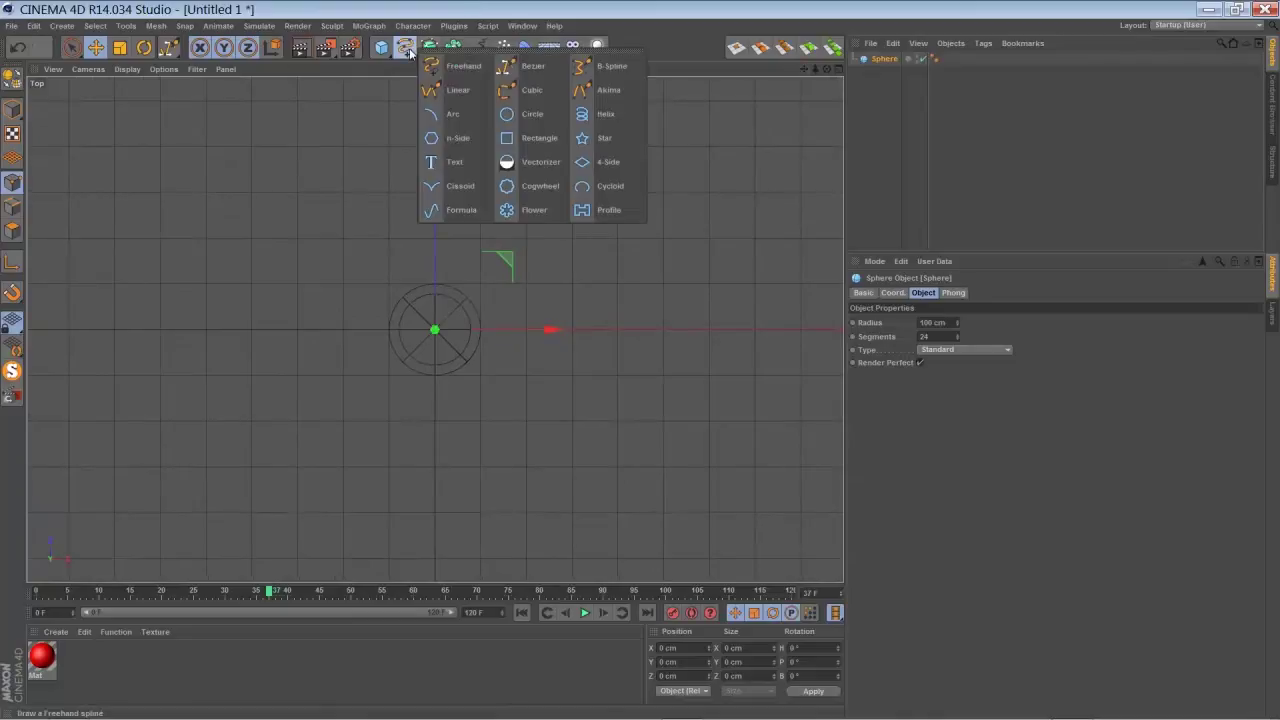
{"action": "left_click", "coordinate": [517, 68]}
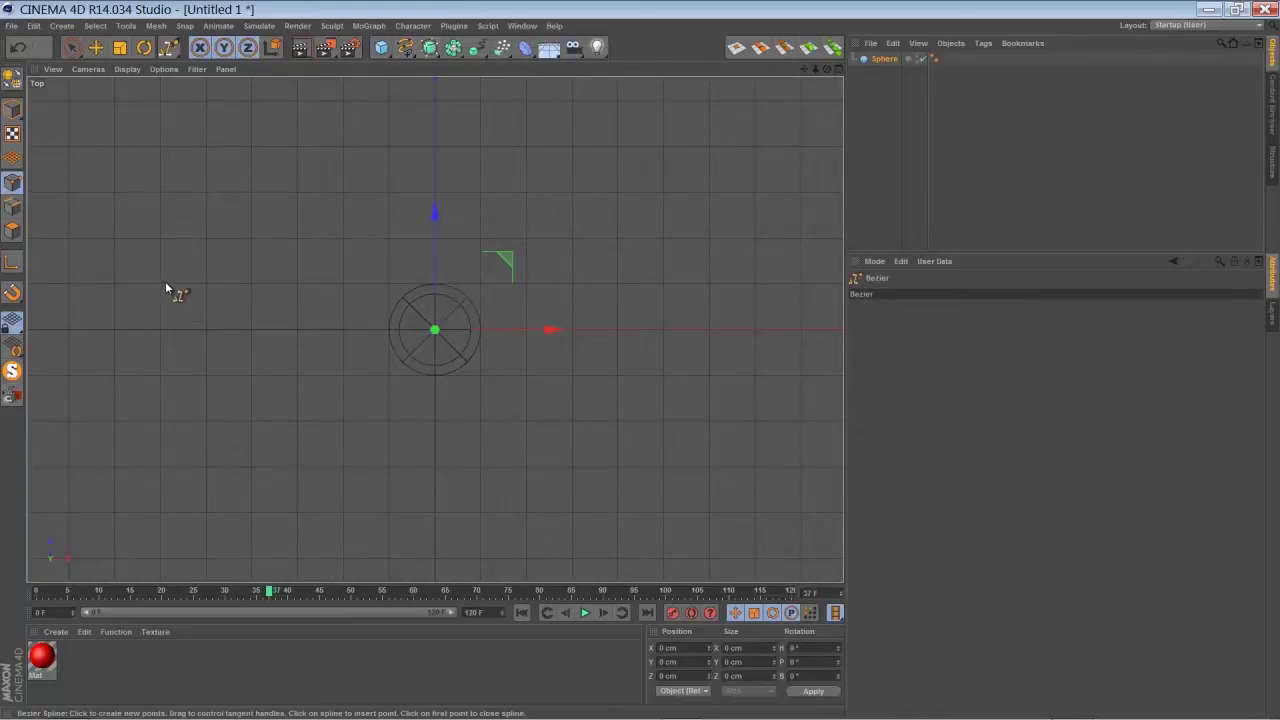
{"action": "left_click_drag", "start_coordinate": [159, 288], "coordinate": [199, 282]}
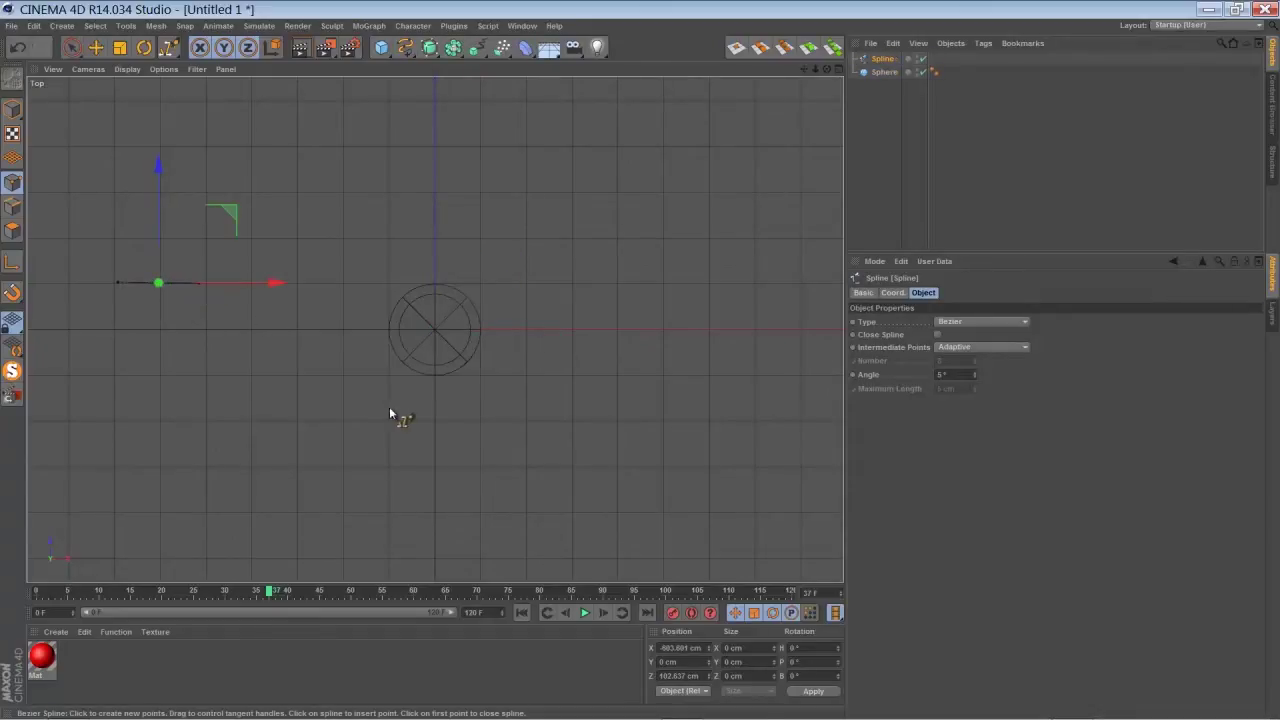
{"action": "left_click_drag", "start_coordinate": [435, 404], "coordinate": [482, 403]}
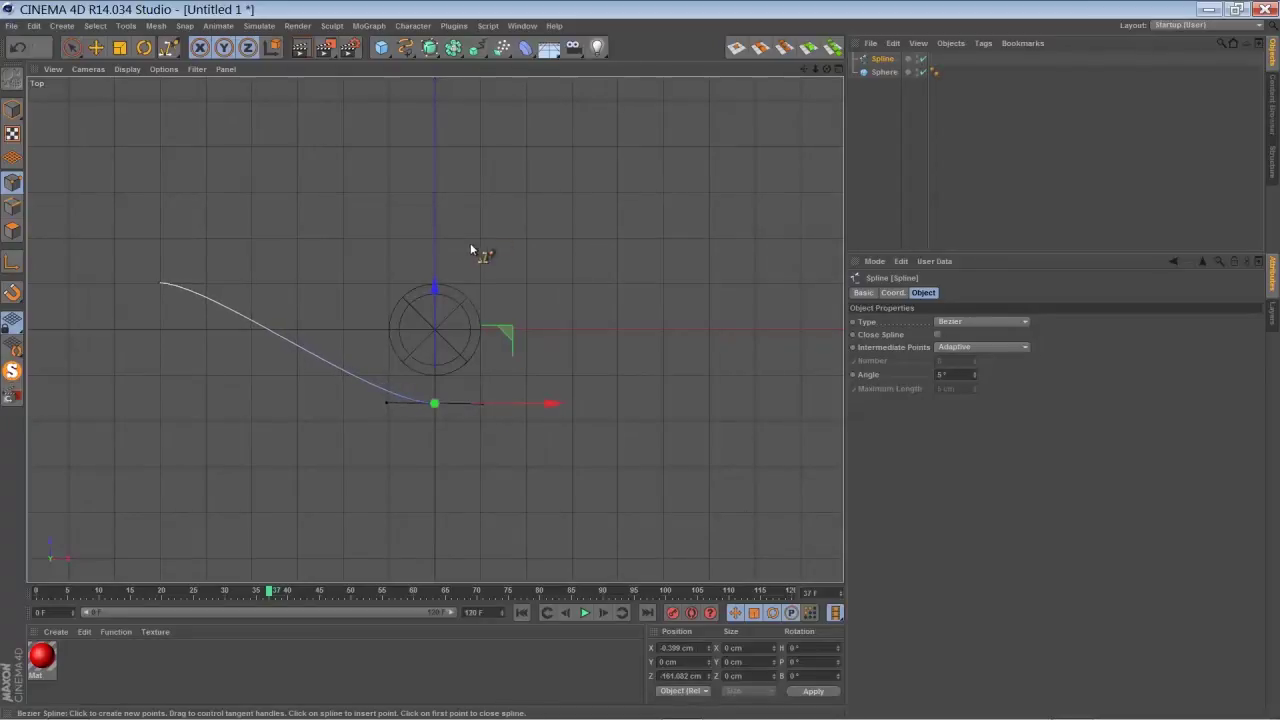
{"action": "left_click_drag", "start_coordinate": [439, 261], "coordinate": [347, 260]}
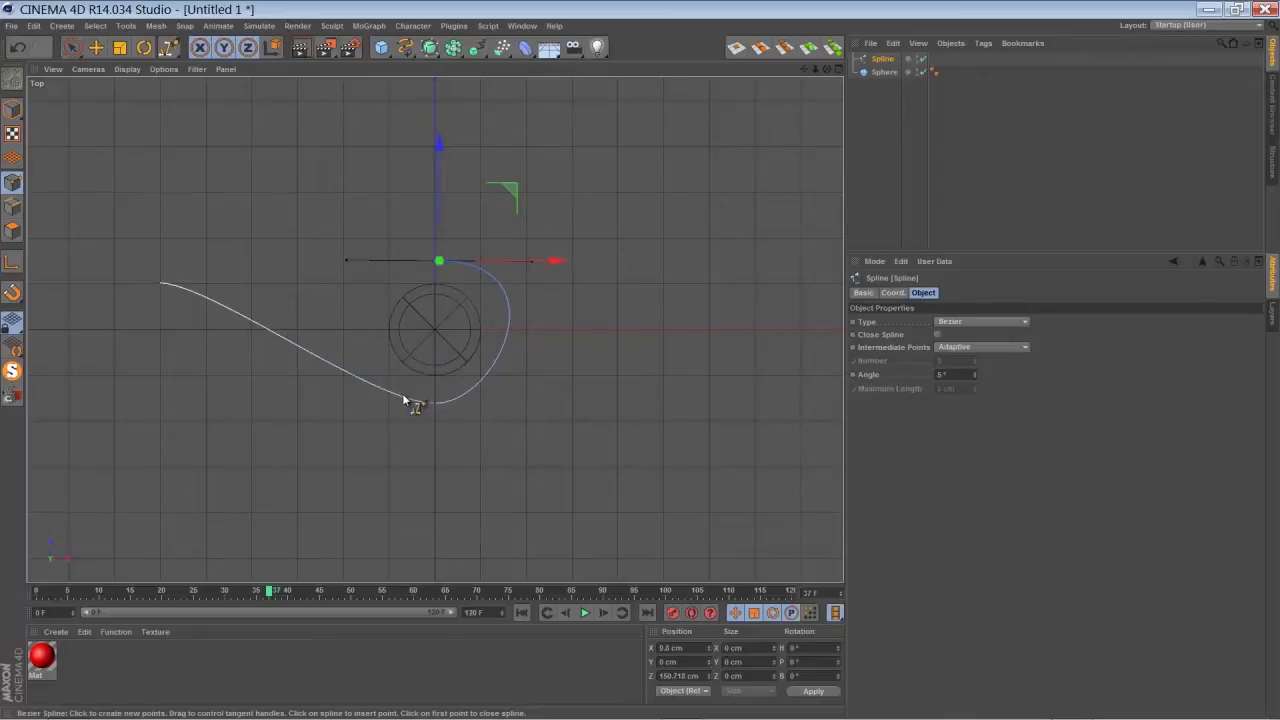
{"action": "left_click_drag", "start_coordinate": [438, 410], "coordinate": [506, 411]}
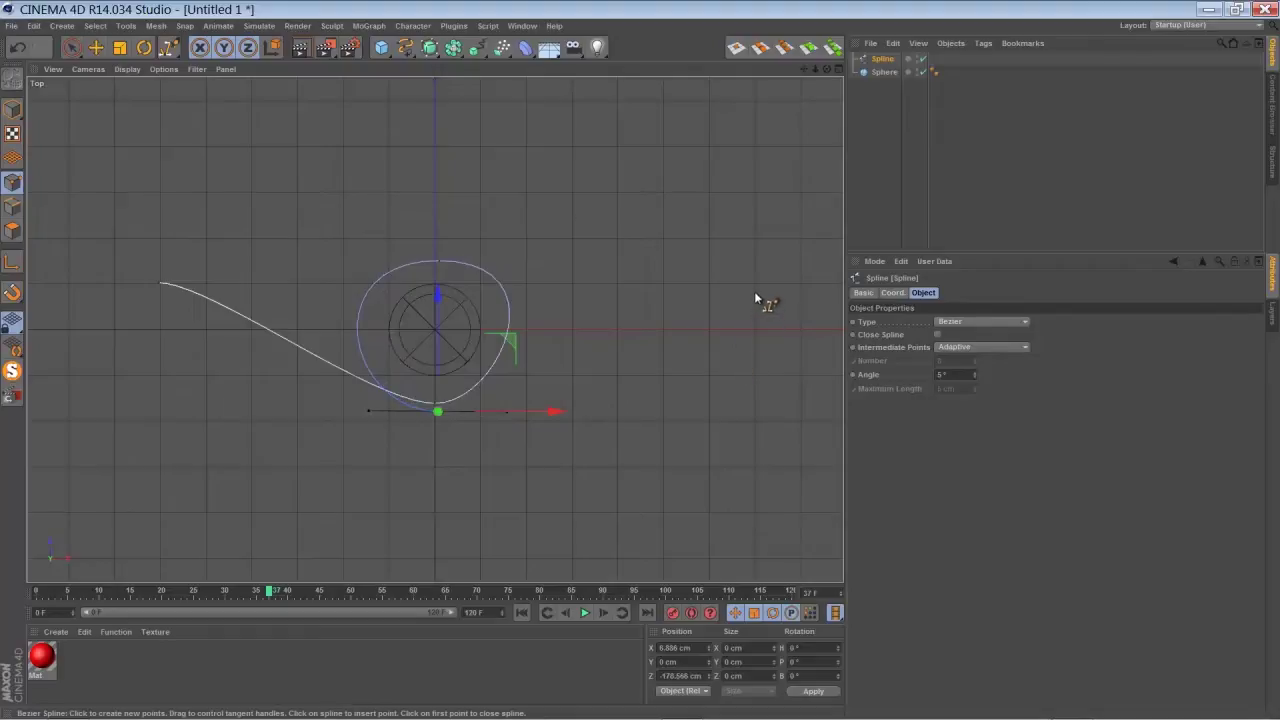
{"action": "left_click_drag", "start_coordinate": [754, 287], "coordinate": [827, 290]}
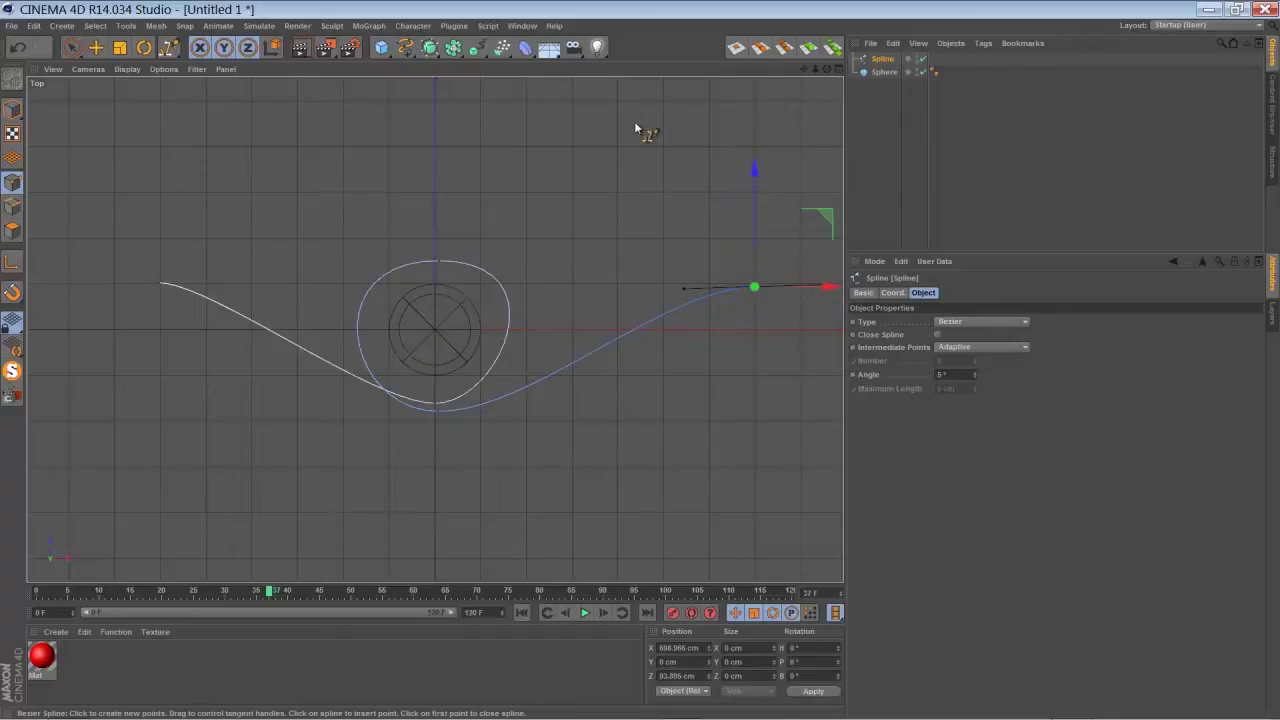
Maximise the Perspective view, zoom in and orbit to look down on the spline loop.
{"action": "left_click", "coordinate": [838, 69]}
{"action": "left_click", "coordinate": [428, 70]}
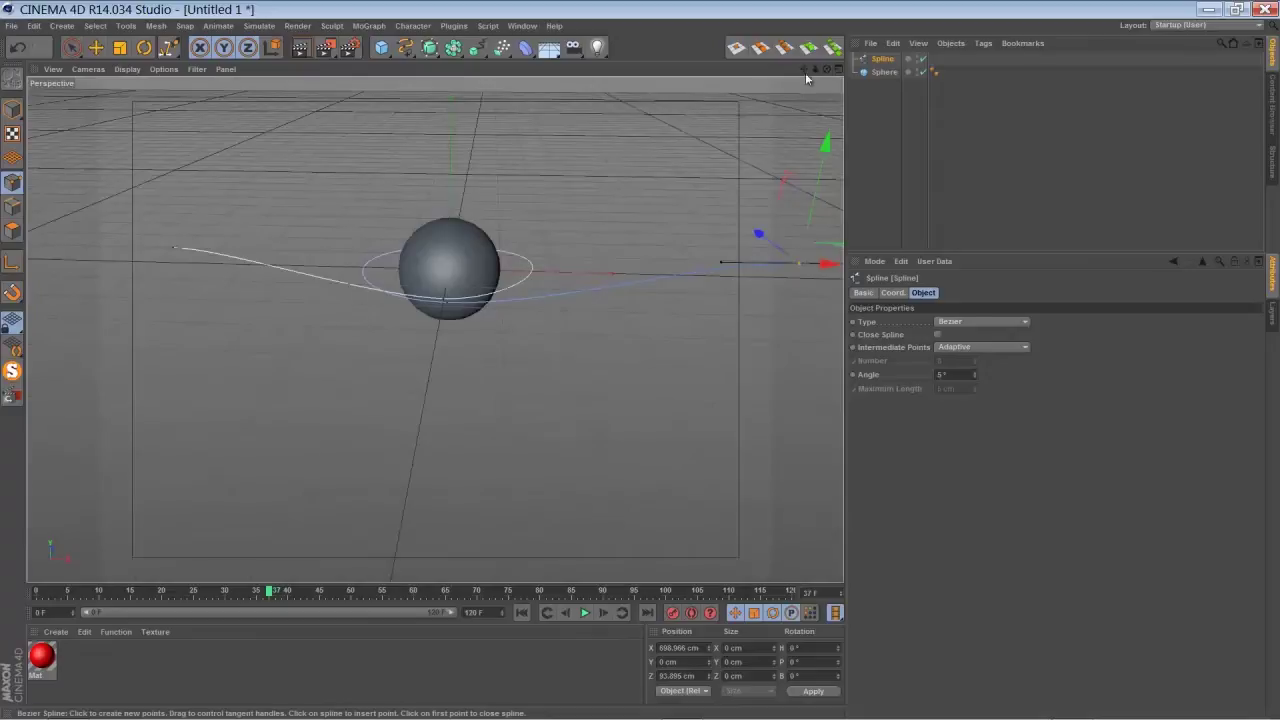
{"action": "scroll", "coordinate": [643, 358], "scroll_direction": "up", "scroll_amount": 5}
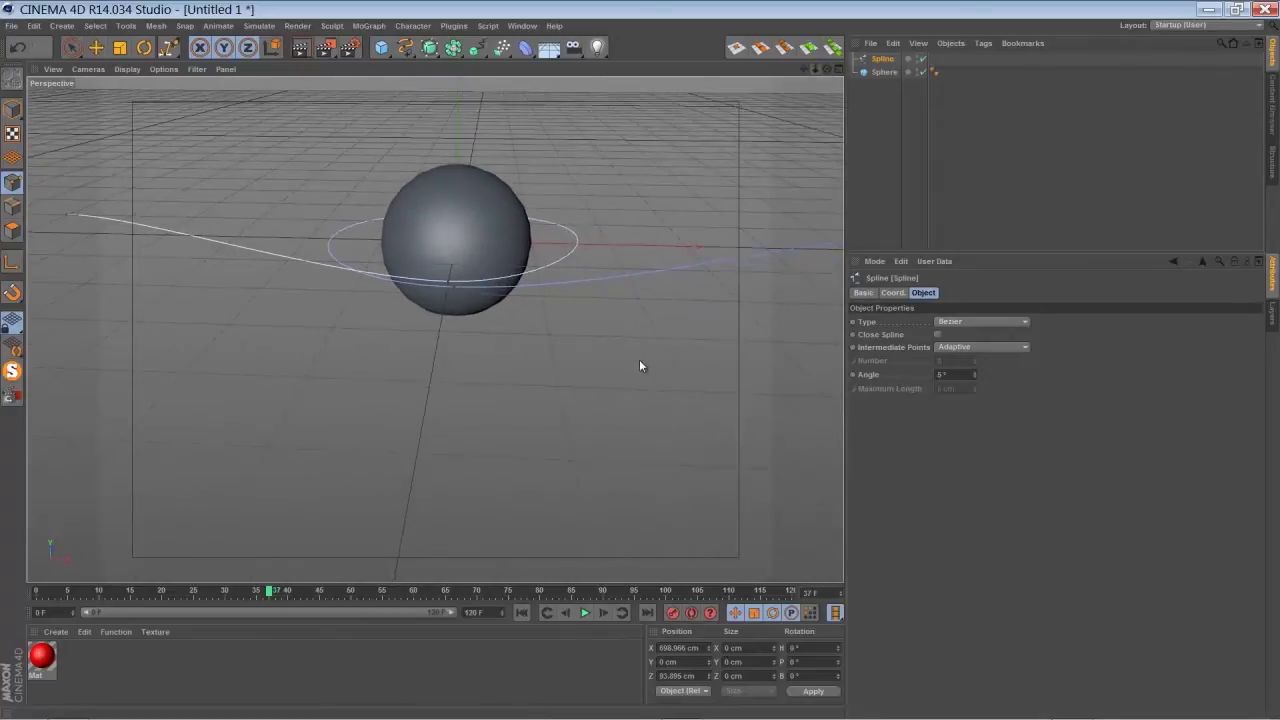
{"action": "left_click_drag", "start_coordinate": [826, 69], "coordinate": [506, 54]}
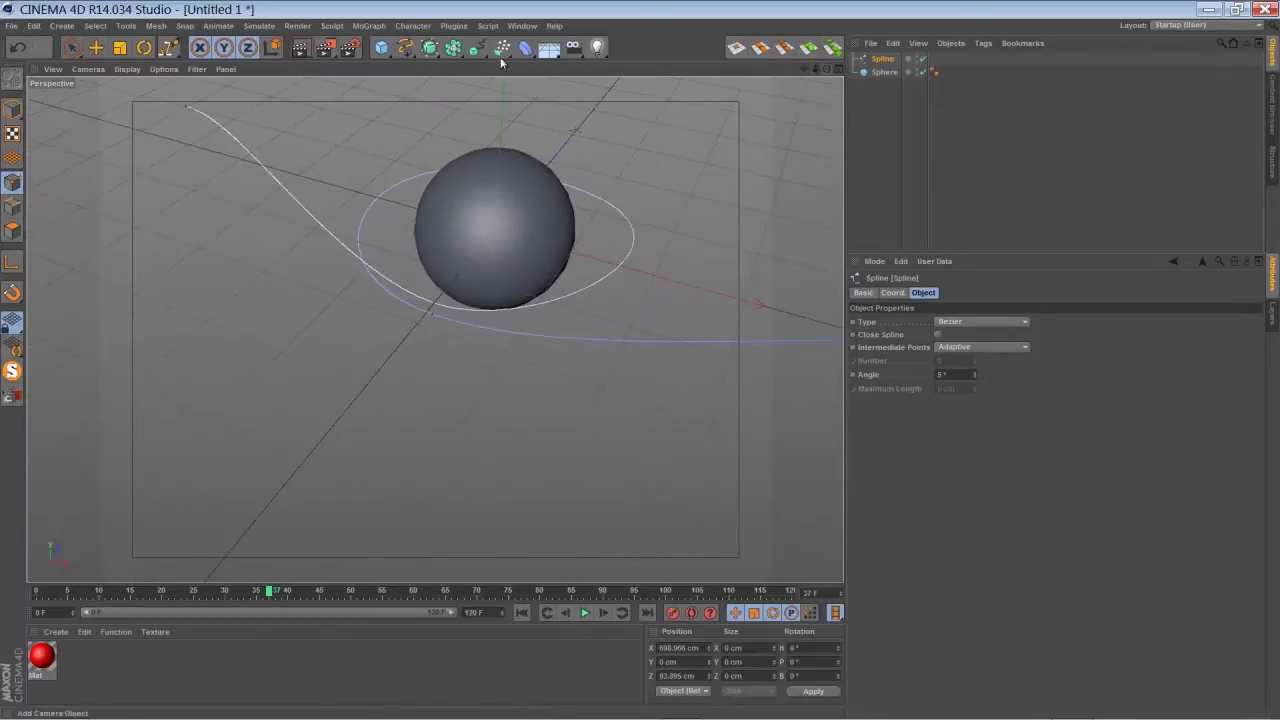
Raise one spline point about 25 cm and lower another to Y -22.978 cm.
{"action": "left_click", "coordinate": [96, 47]}
{"action": "left_click", "coordinate": [433, 307]}
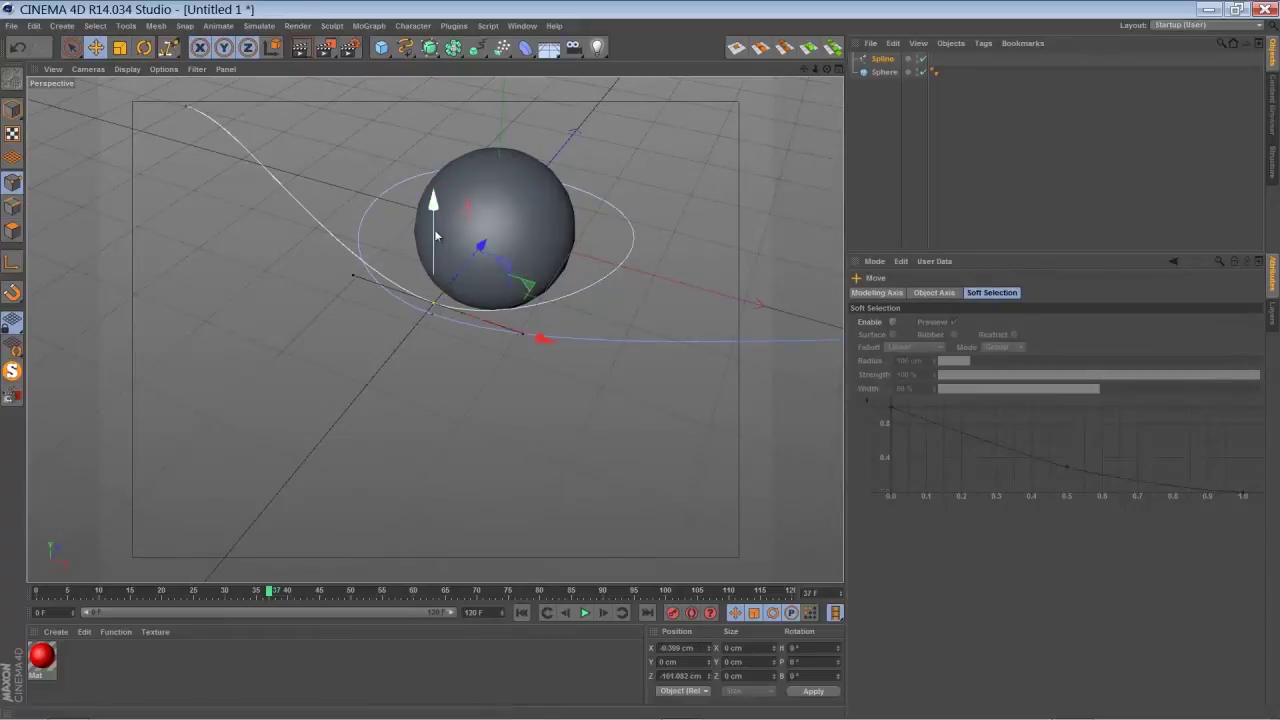
{"action": "left_click_drag", "start_coordinate": [432, 200], "coordinate": [429, 185]}
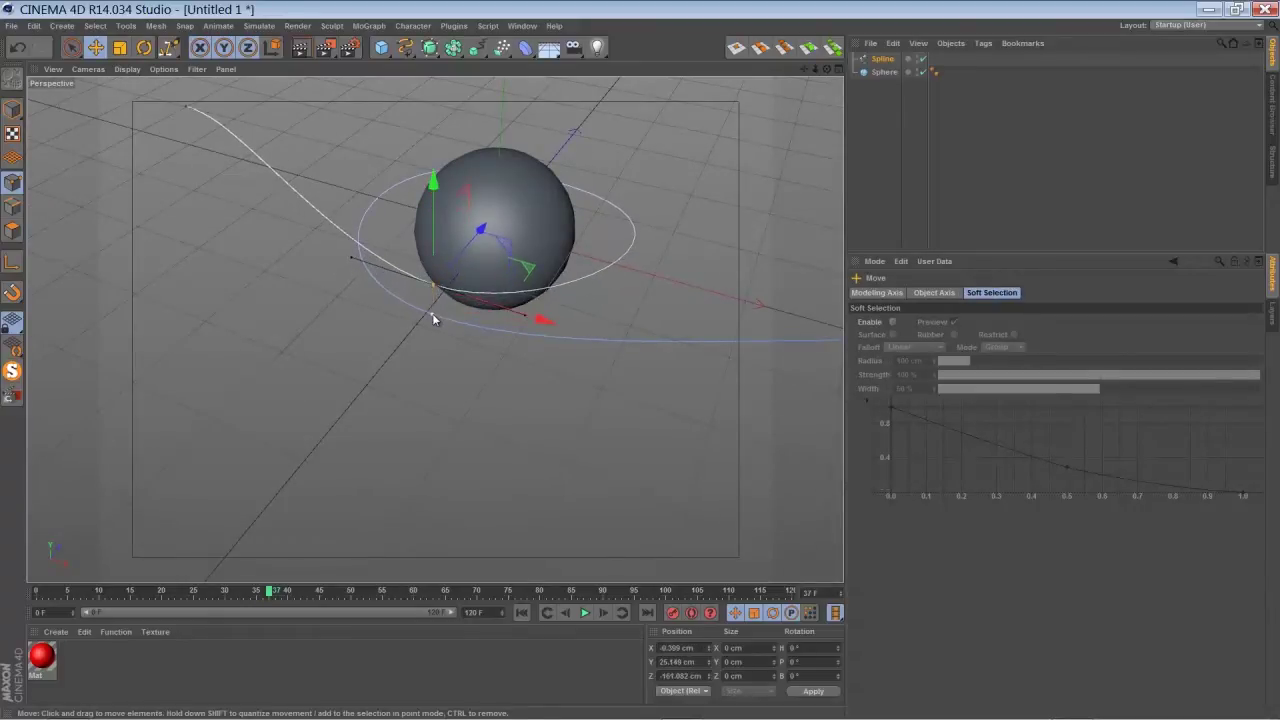
{"action": "left_click_drag", "start_coordinate": [433, 318], "coordinate": [430, 345]}
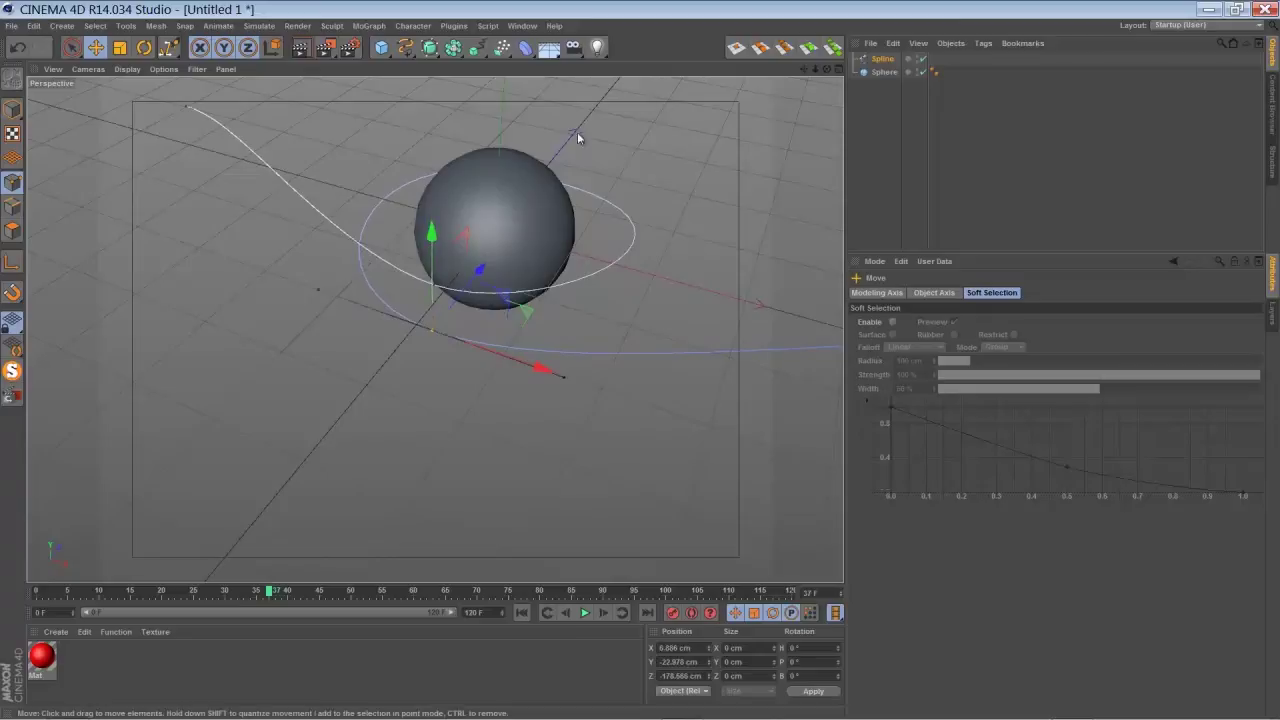
{"action": "left_click_drag", "start_coordinate": [819, 72], "coordinate": [641, 365]}
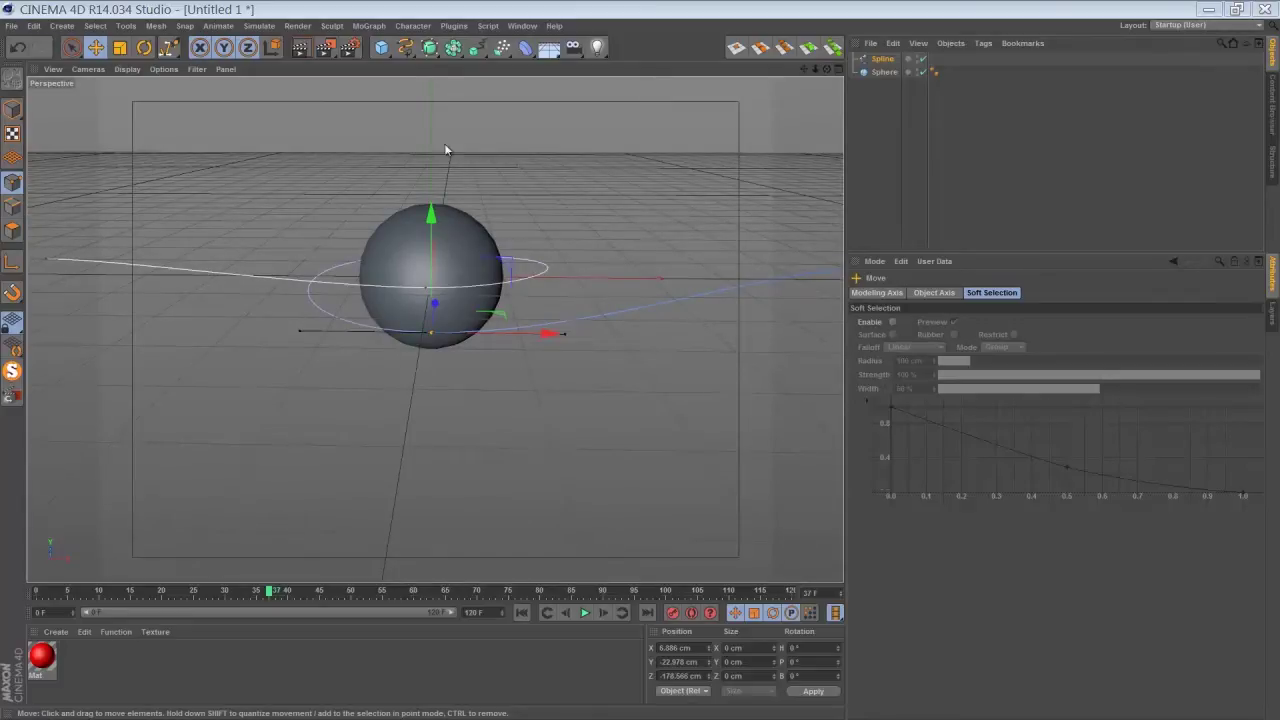
Add a Cloner and a second Sphere to the scene.
{"action": "left_click", "coordinate": [477, 47]}
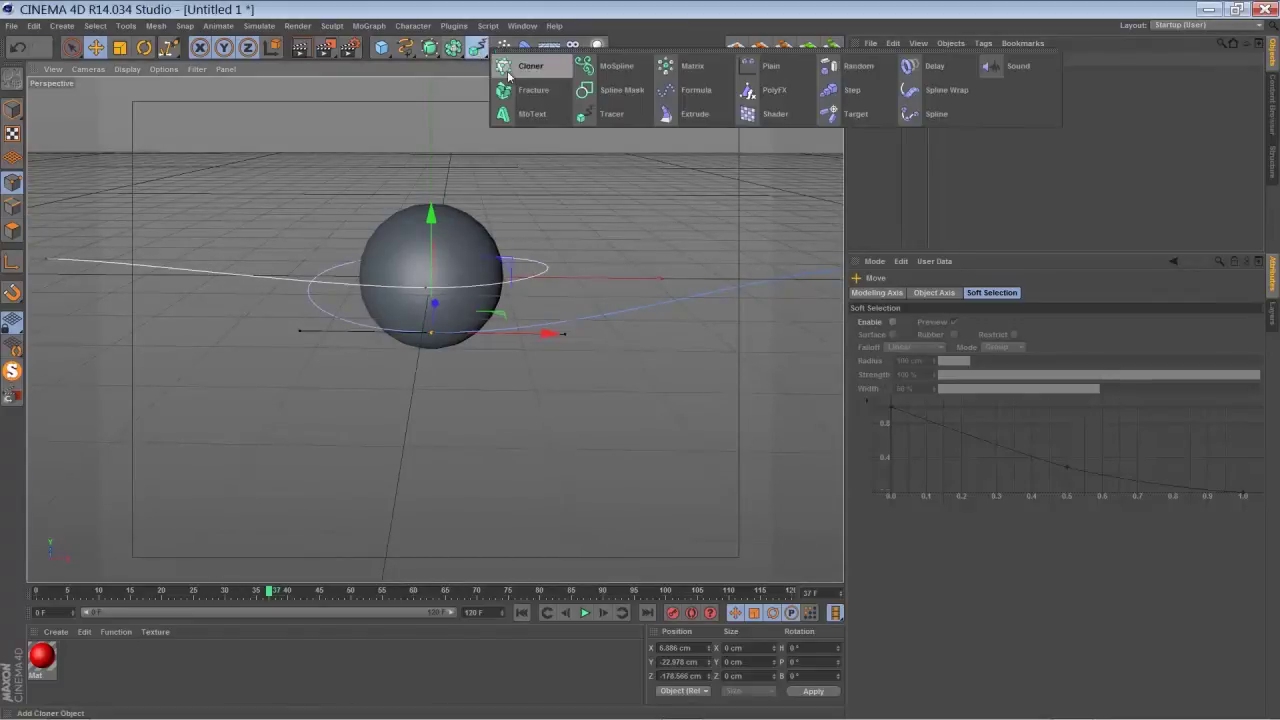
{"action": "left_click", "coordinate": [509, 72]}
{"action": "left_click", "coordinate": [381, 48]}
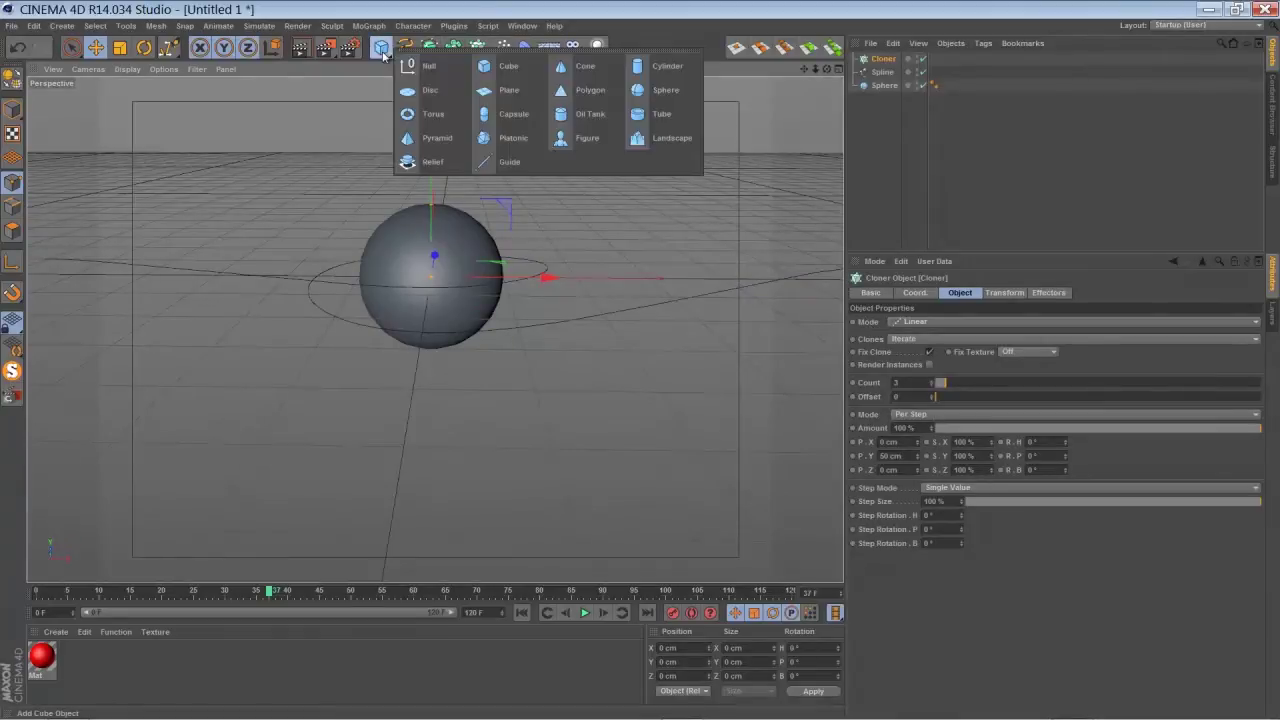
{"action": "left_click", "coordinate": [665, 90]}
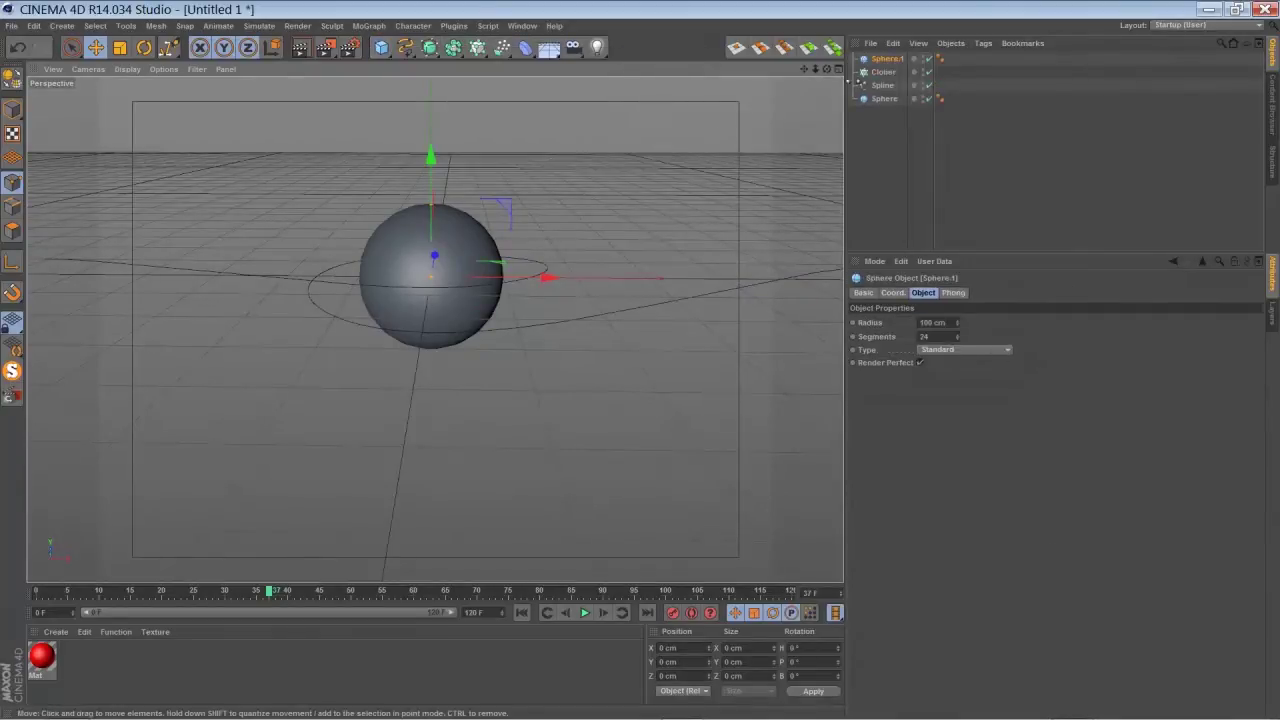
Set Sphere.1's radius to 10 cm and make it a child of the Cloner.
{"action": "double_click", "coordinate": [942, 324]}
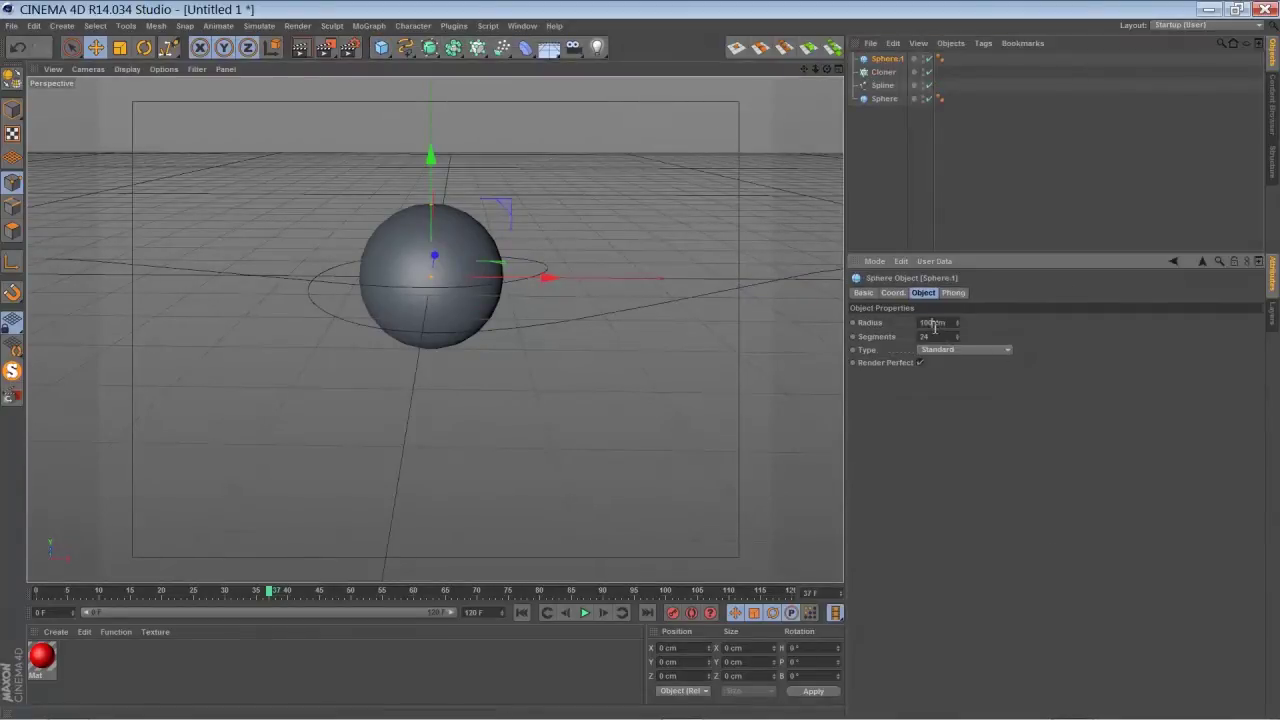
{"action": "type", "text": "10"}
{"action": "key", "text": "Return"}
{"action": "left_click_drag", "start_coordinate": [886, 59], "coordinate": [885, 76]}
{"action": "left_click", "coordinate": [885, 60]}
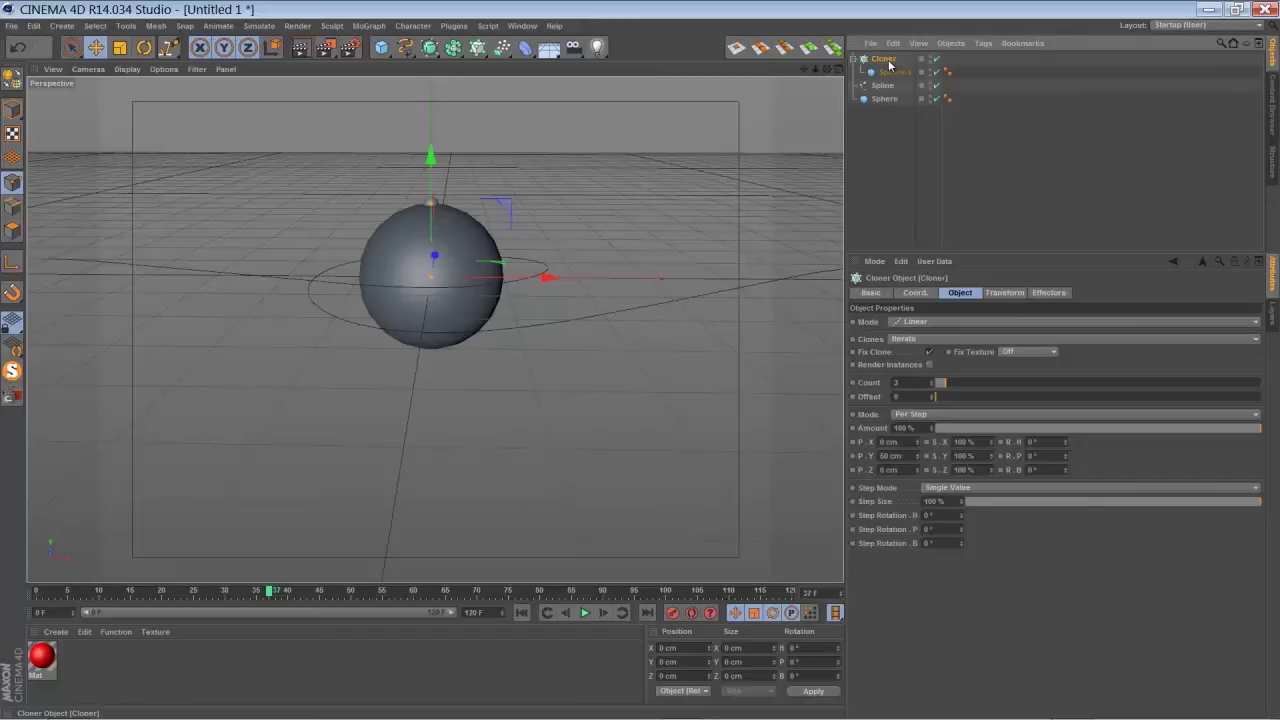
Give the Cloner an Align to Spline tag with Spline linked as its Spline Path.
{"action": "right_click", "coordinate": [889, 63]}
{"action": "mouse_move", "coordinate": [931, 74]}
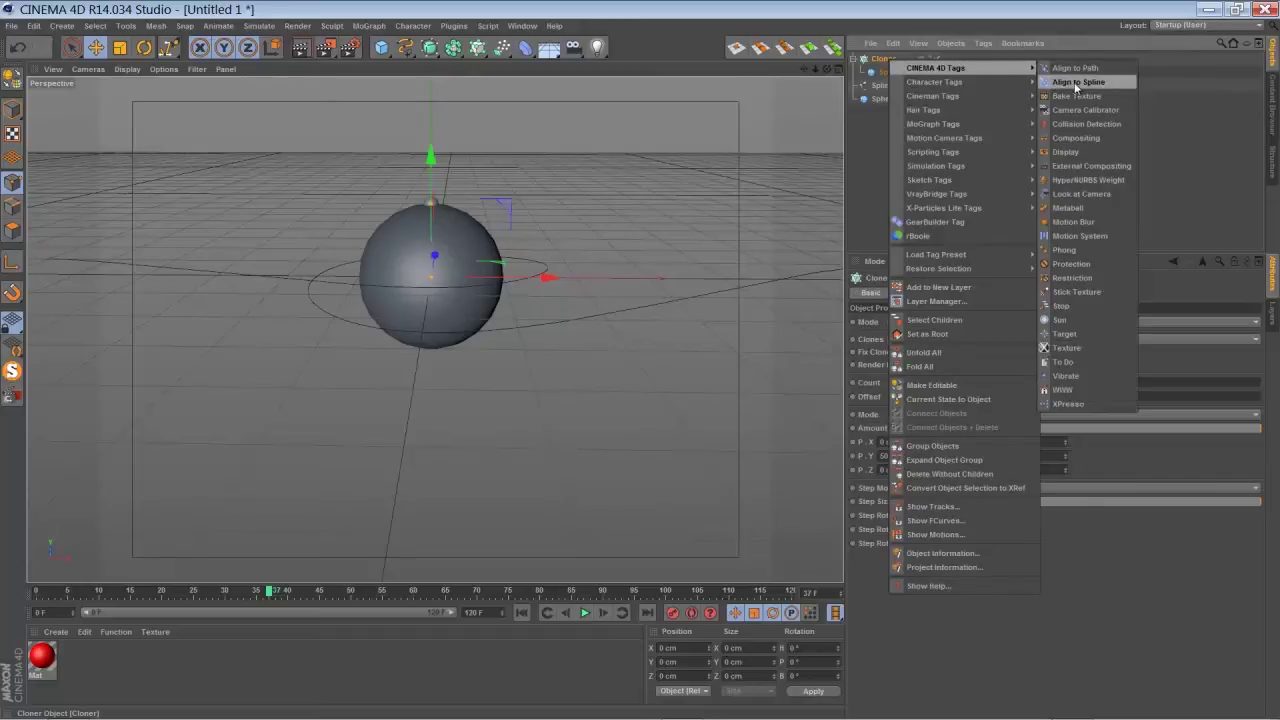
{"action": "left_click", "coordinate": [1076, 82]}
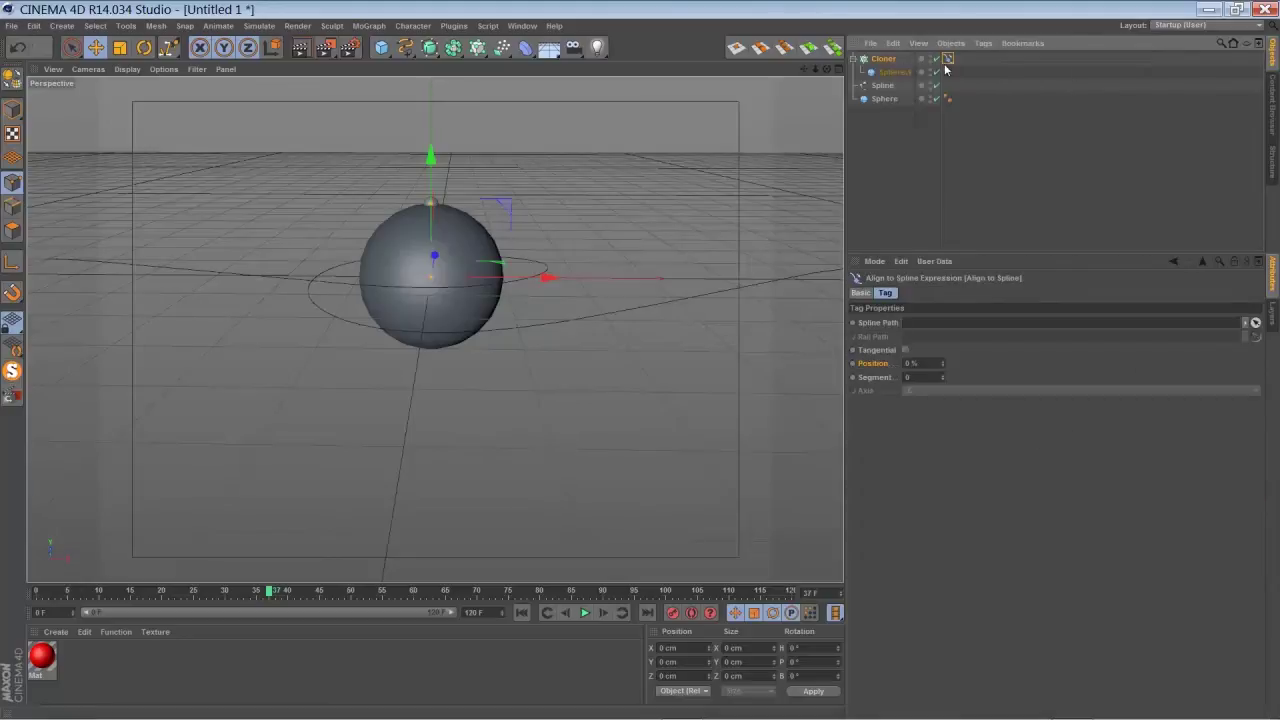
{"action": "left_click_drag", "start_coordinate": [883, 86], "coordinate": [925, 332]}
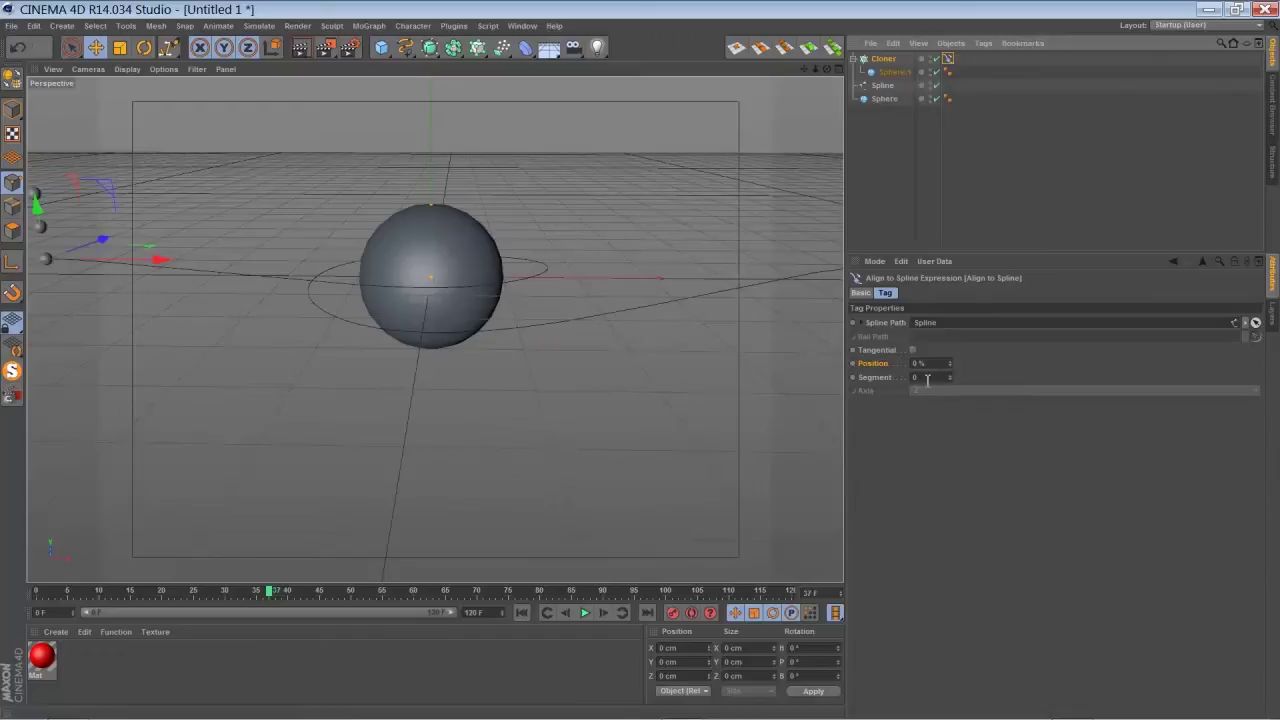
{"action": "left_click_drag", "start_coordinate": [814, 69], "coordinate": [643, 363]}
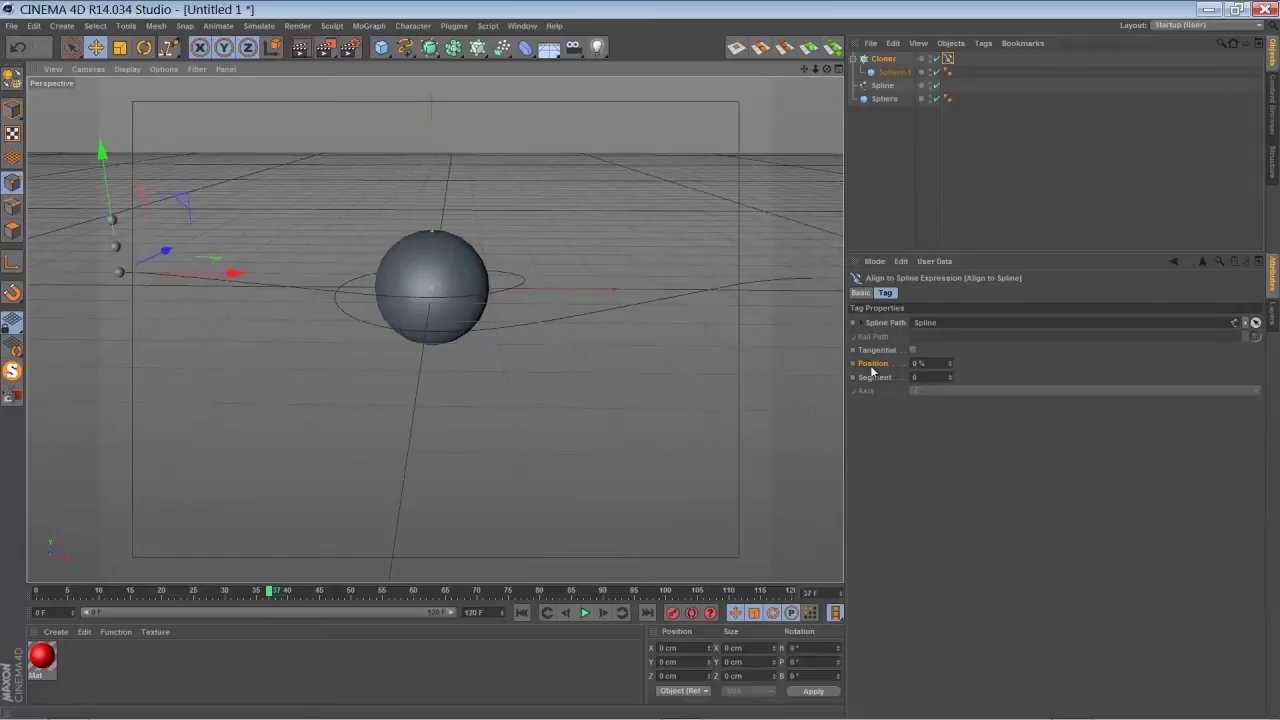
Keyframe the tag's Position at 0% on frame 0 and 100% on frame 120.
{"action": "left_click", "coordinate": [521, 612]}
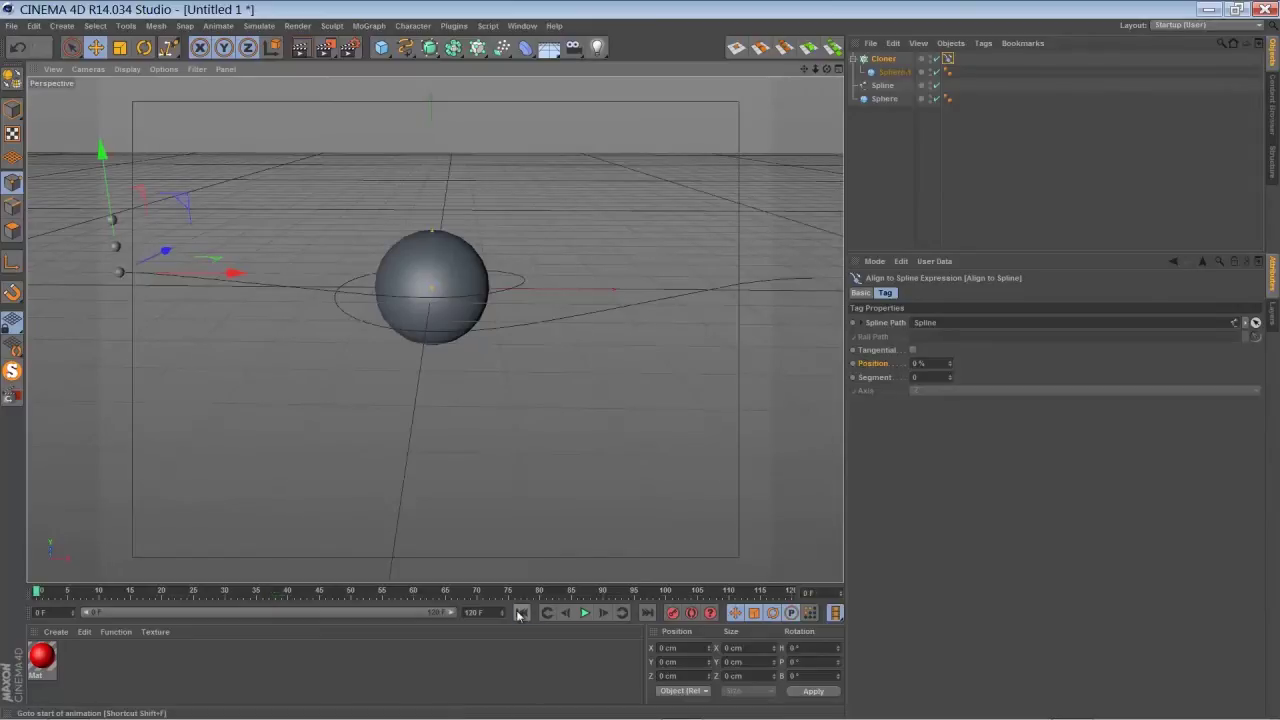
{"action": "left_click", "coordinate": [853, 364], "text": "ctrl"}
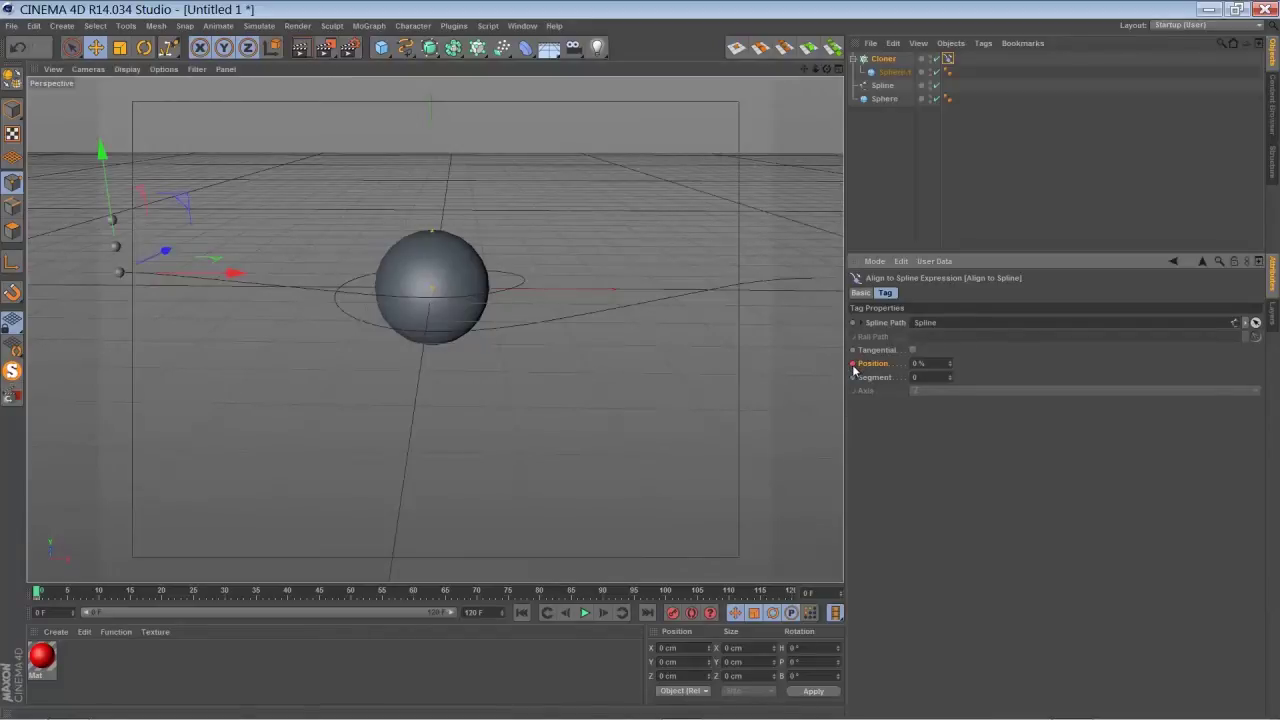
{"action": "left_click", "coordinate": [647, 612]}
{"action": "key", "text": "Return"}
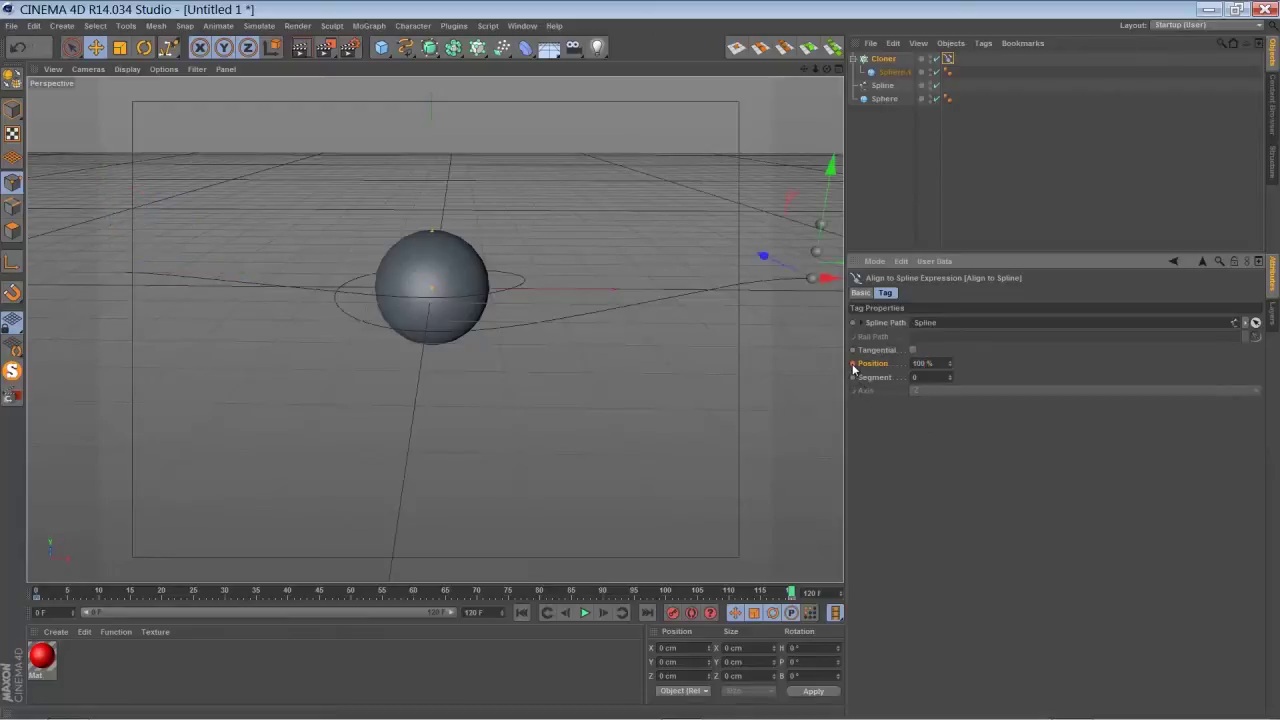
Turn on Tangential alignment and play the animation from the start.
{"action": "left_click", "coordinate": [913, 350]}
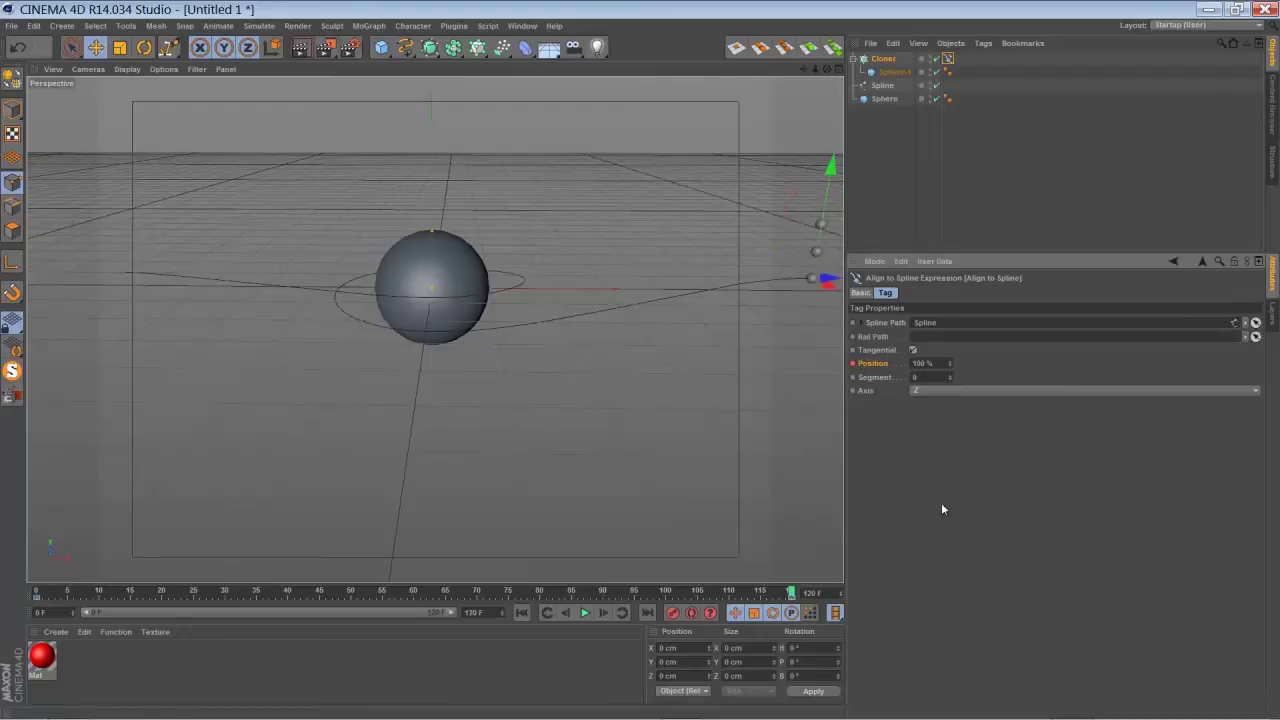
{"action": "left_click", "coordinate": [558, 616]}
{"action": "left_click", "coordinate": [585, 613]}
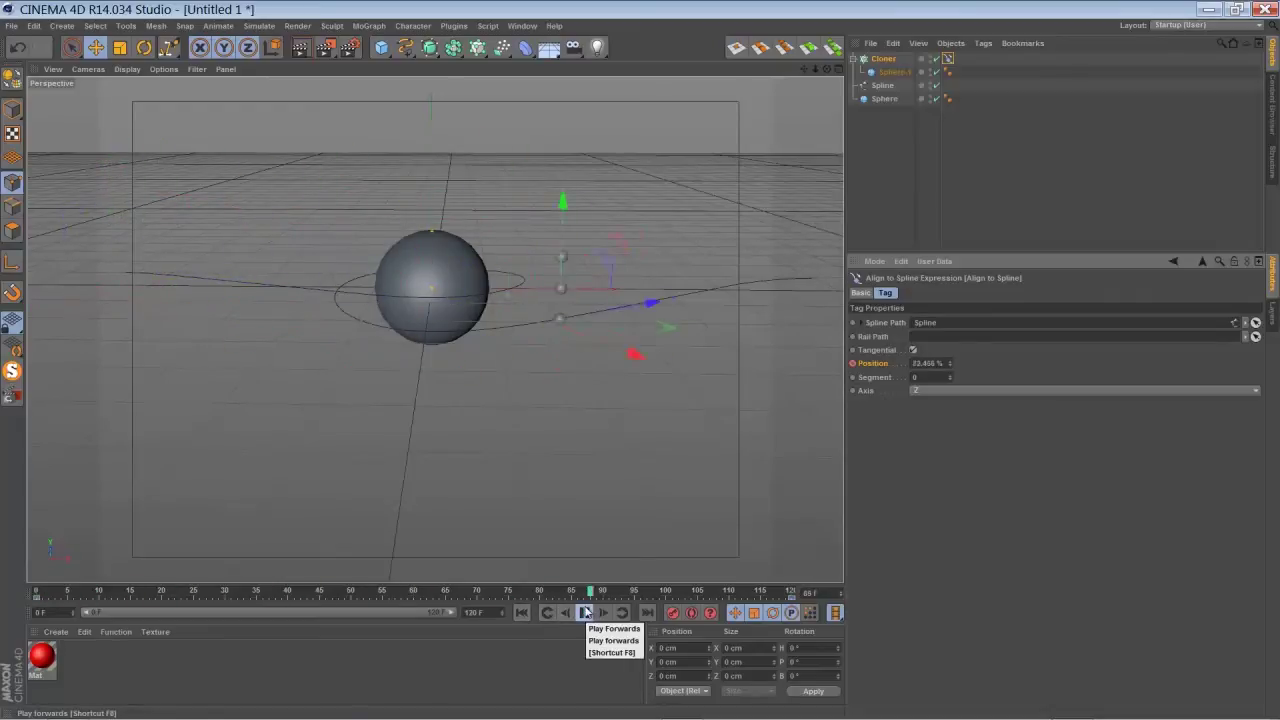
Change the frame 120 and frame 0 Position keys from Spline to Linear interpolation, then replay to check.
{"action": "left_click", "coordinate": [585, 613]}
{"action": "left_click", "coordinate": [521, 613]}
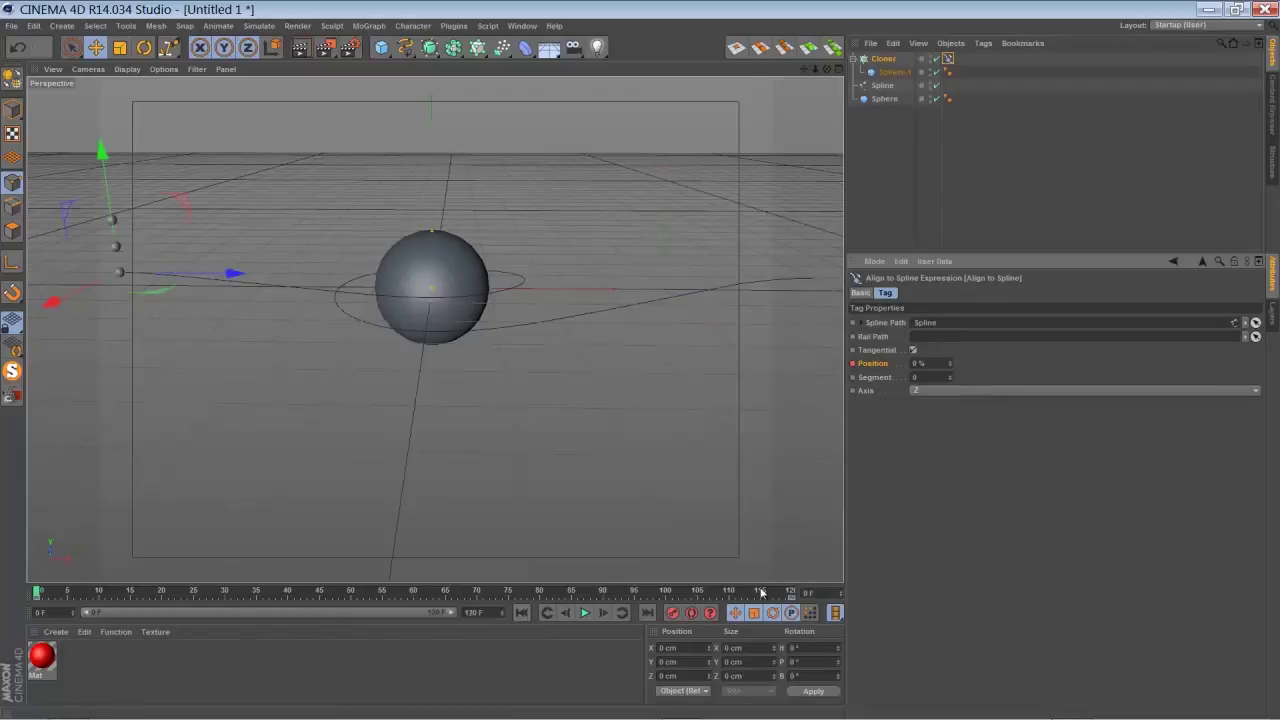
{"action": "left_click", "coordinate": [791, 594]}
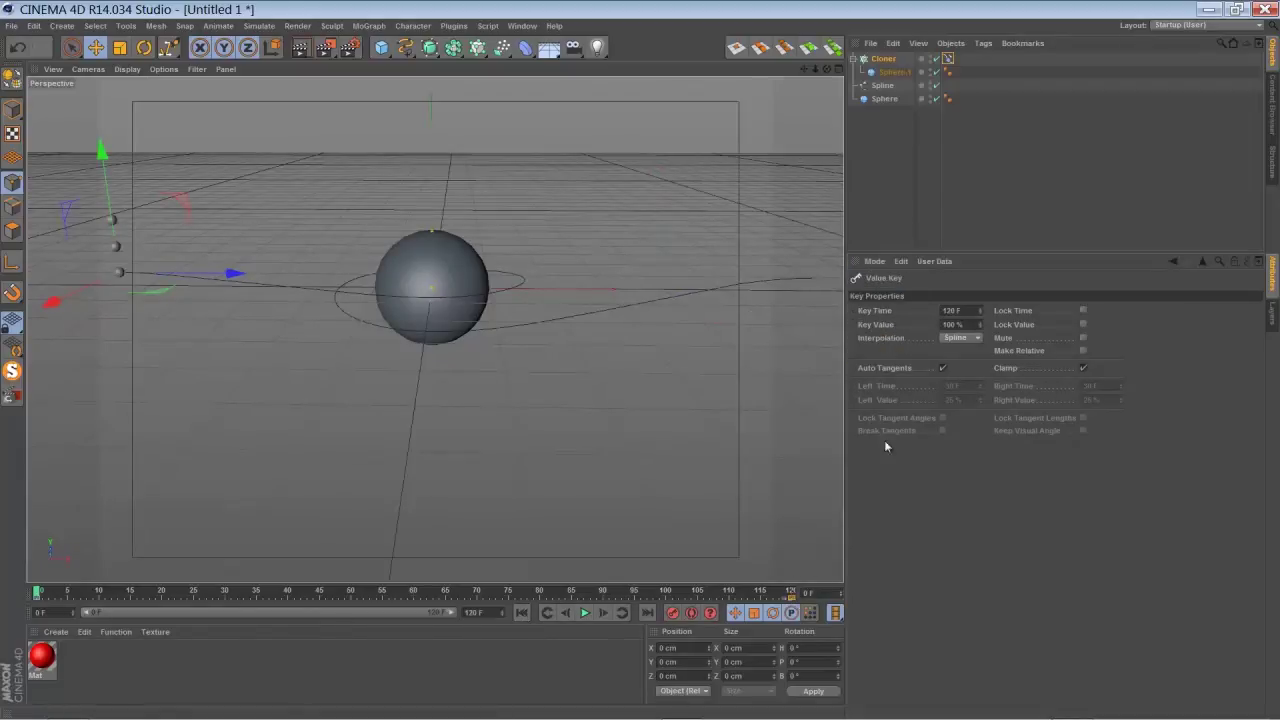
{"action": "left_click", "coordinate": [958, 338]}
{"action": "left_click", "coordinate": [958, 362]}
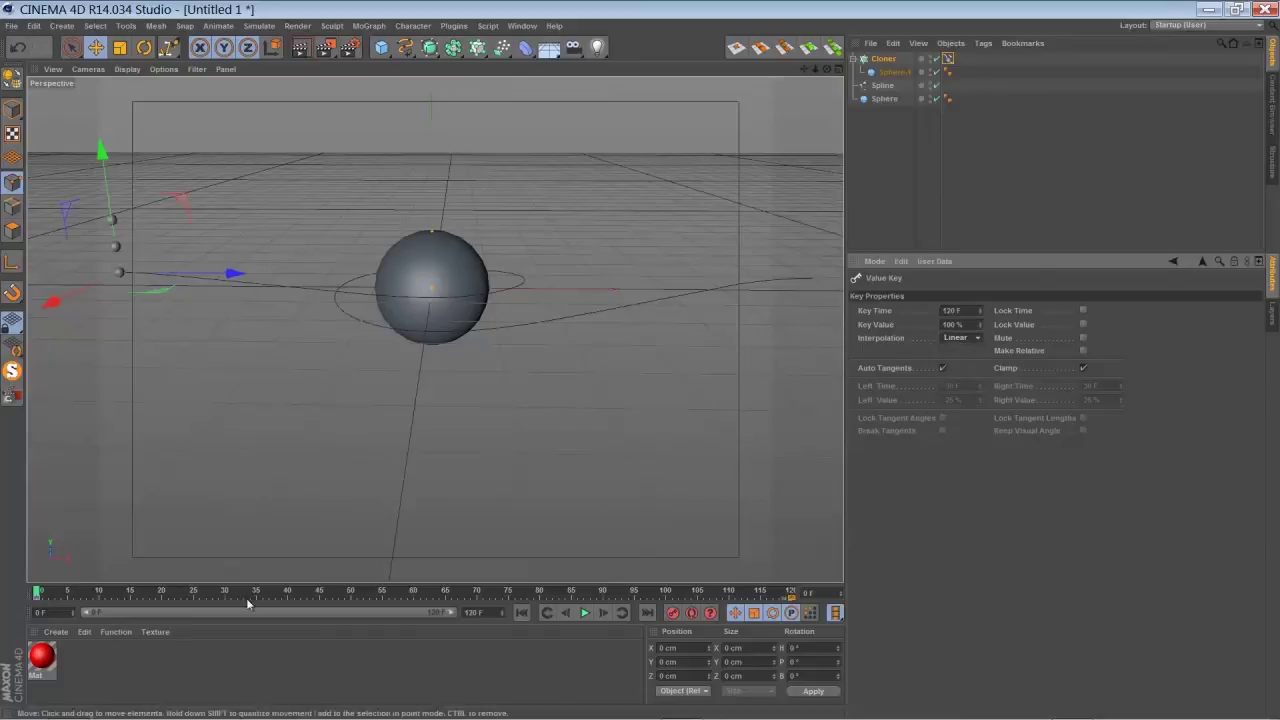
{"action": "left_click", "coordinate": [40, 596]}
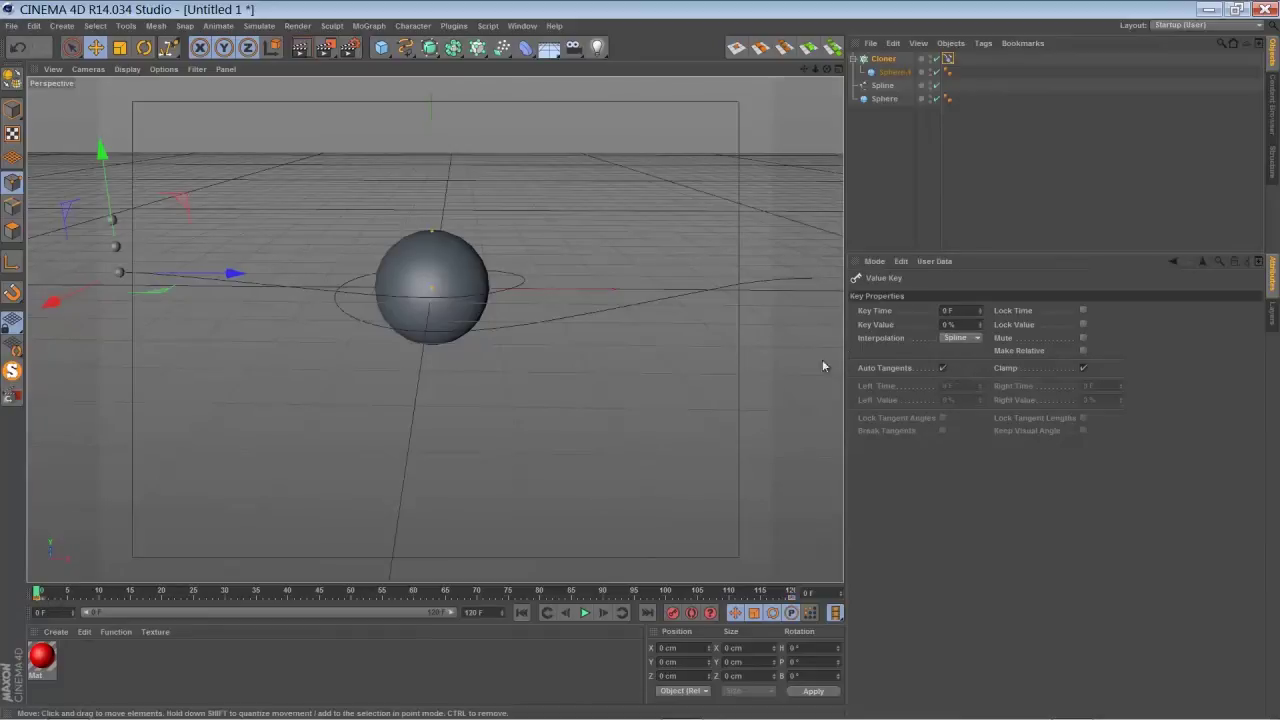
{"action": "left_click", "coordinate": [958, 338]}
{"action": "left_click", "coordinate": [956, 366]}
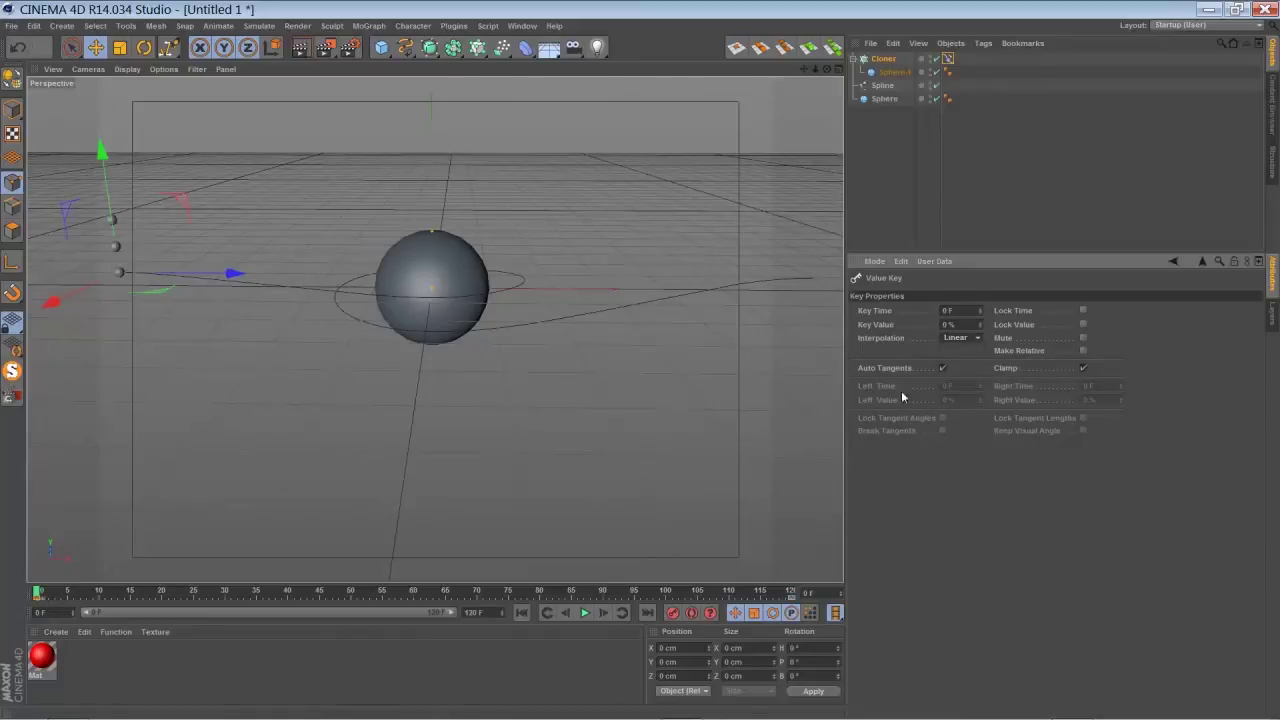
{"action": "left_click", "coordinate": [585, 612]}
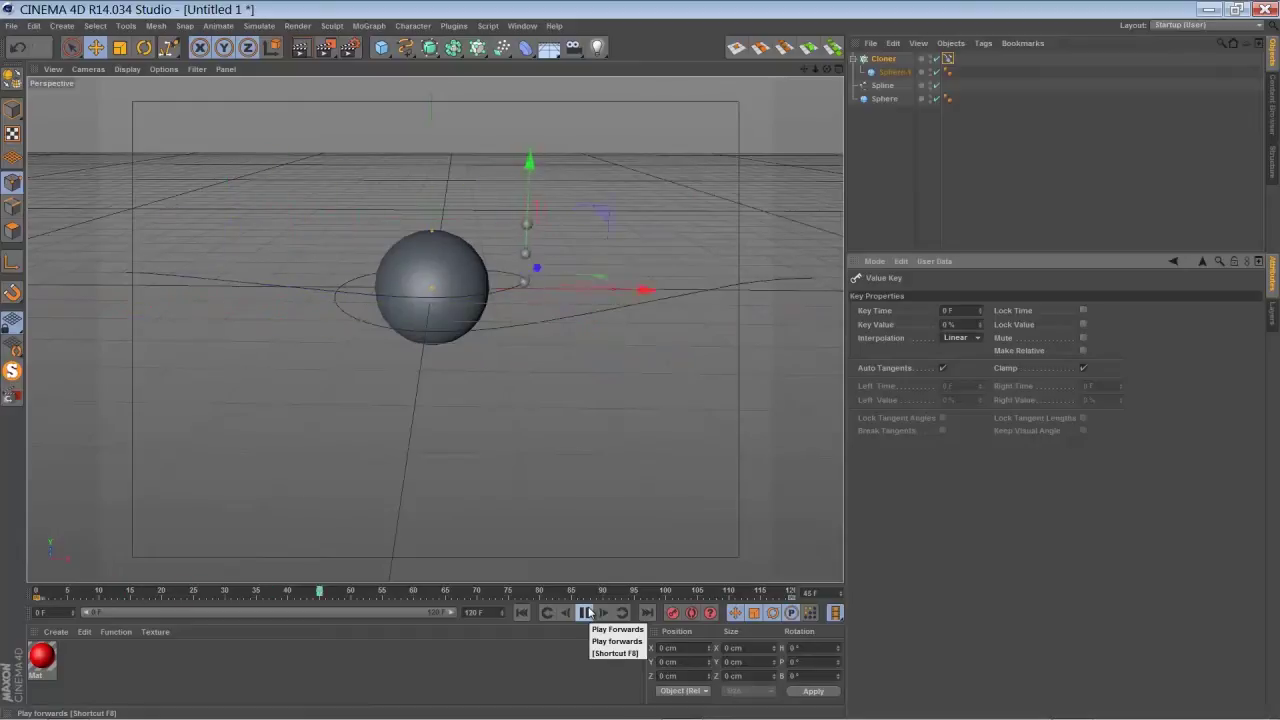
{"action": "left_click", "coordinate": [585, 612]}
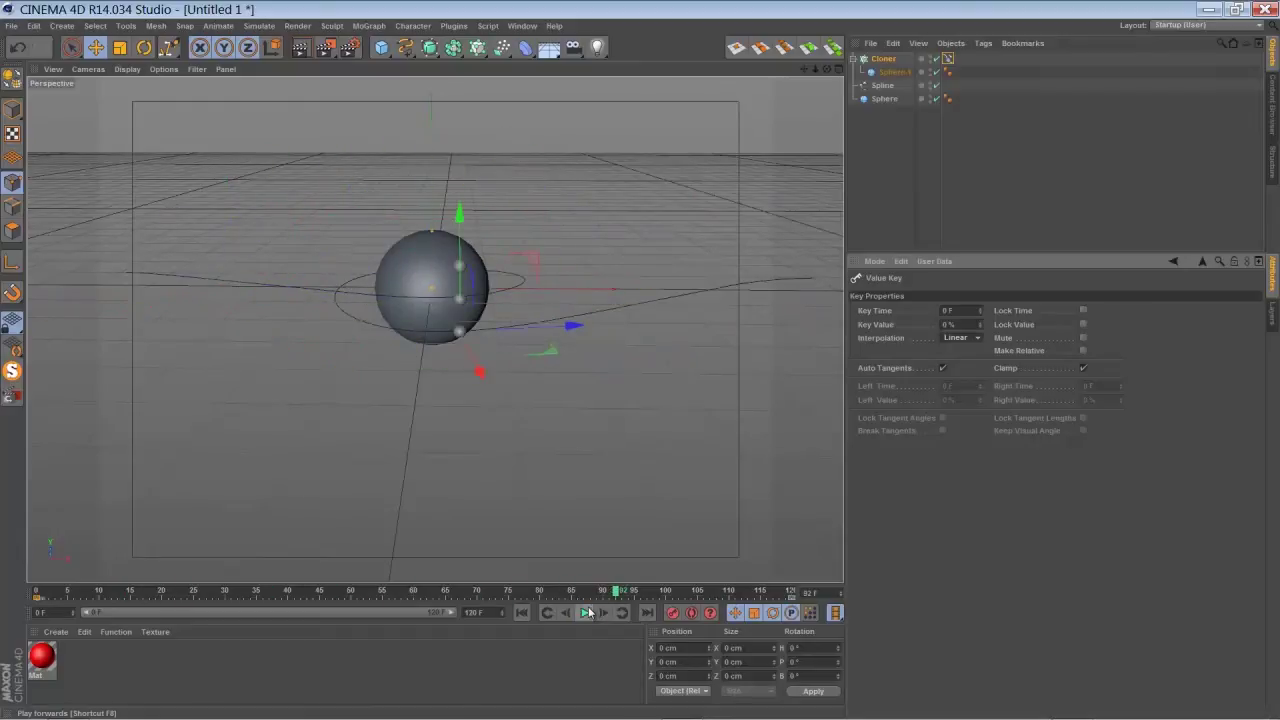
Set the Cloner's P.Y offset to 0 cm.
{"action": "left_click", "coordinate": [881, 61]}
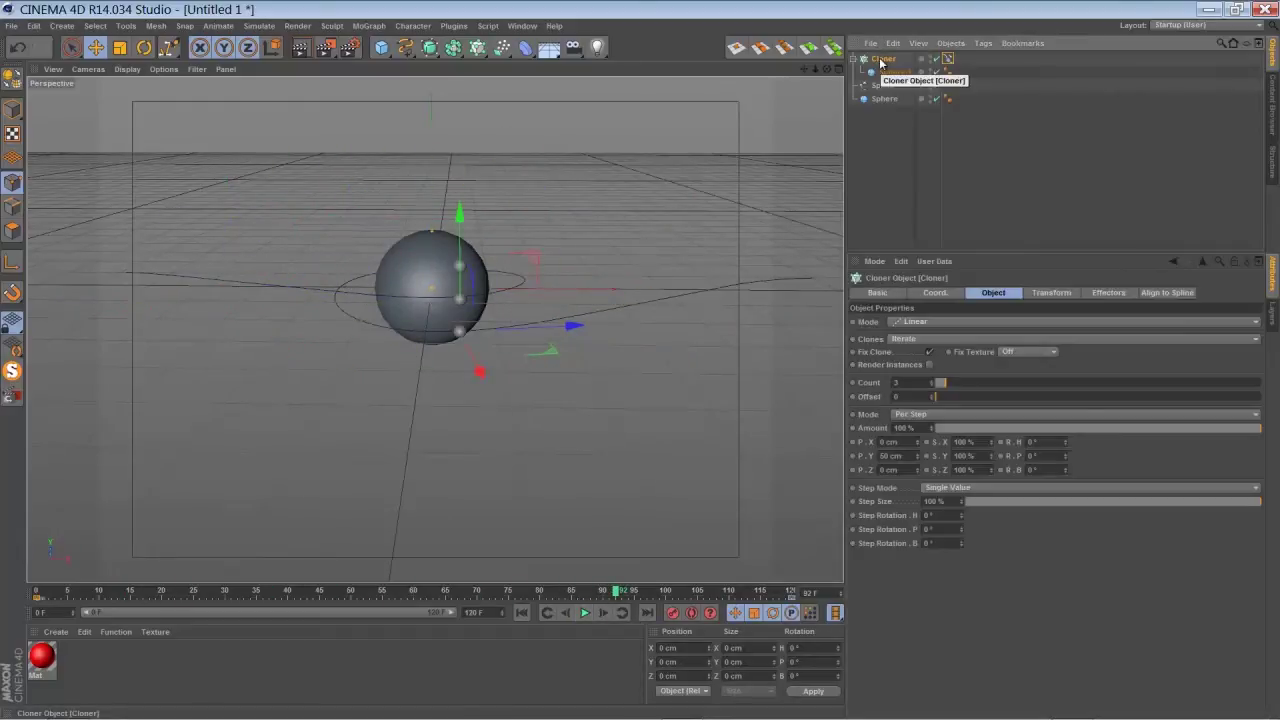
{"action": "double_click", "coordinate": [888, 456]}
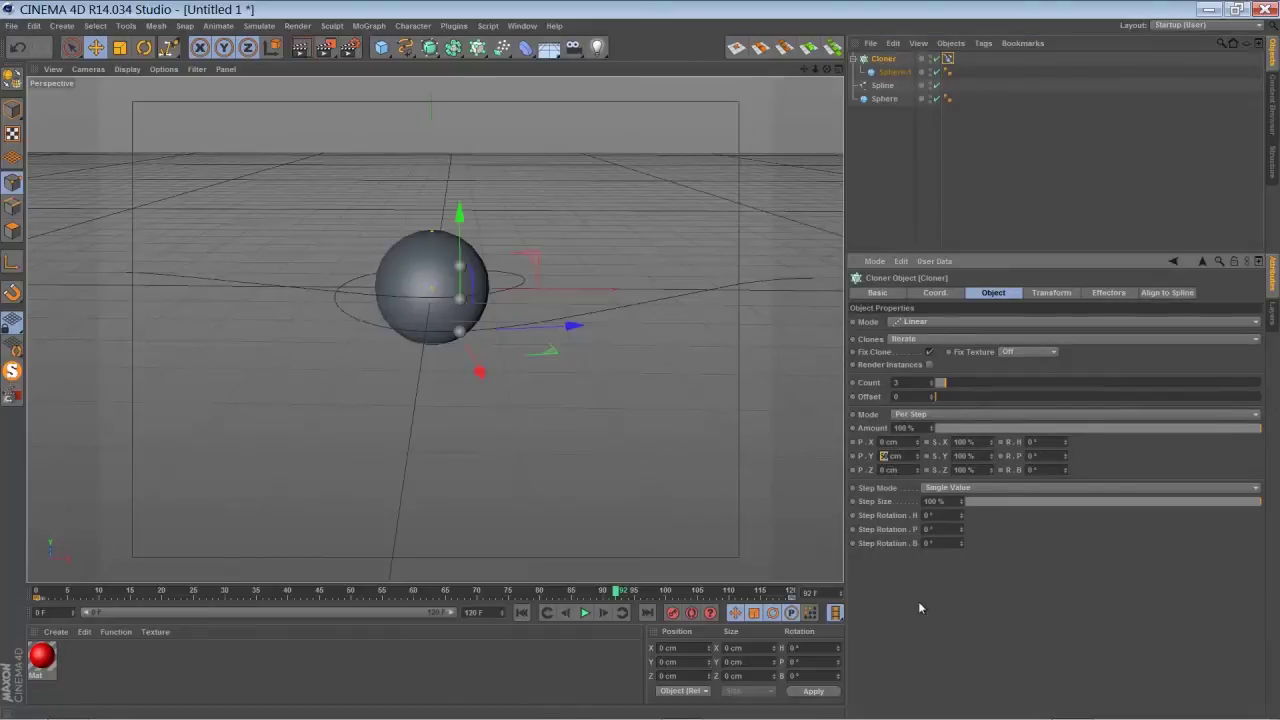
{"action": "type", "text": "0"}
{"action": "key", "text": "Return"}
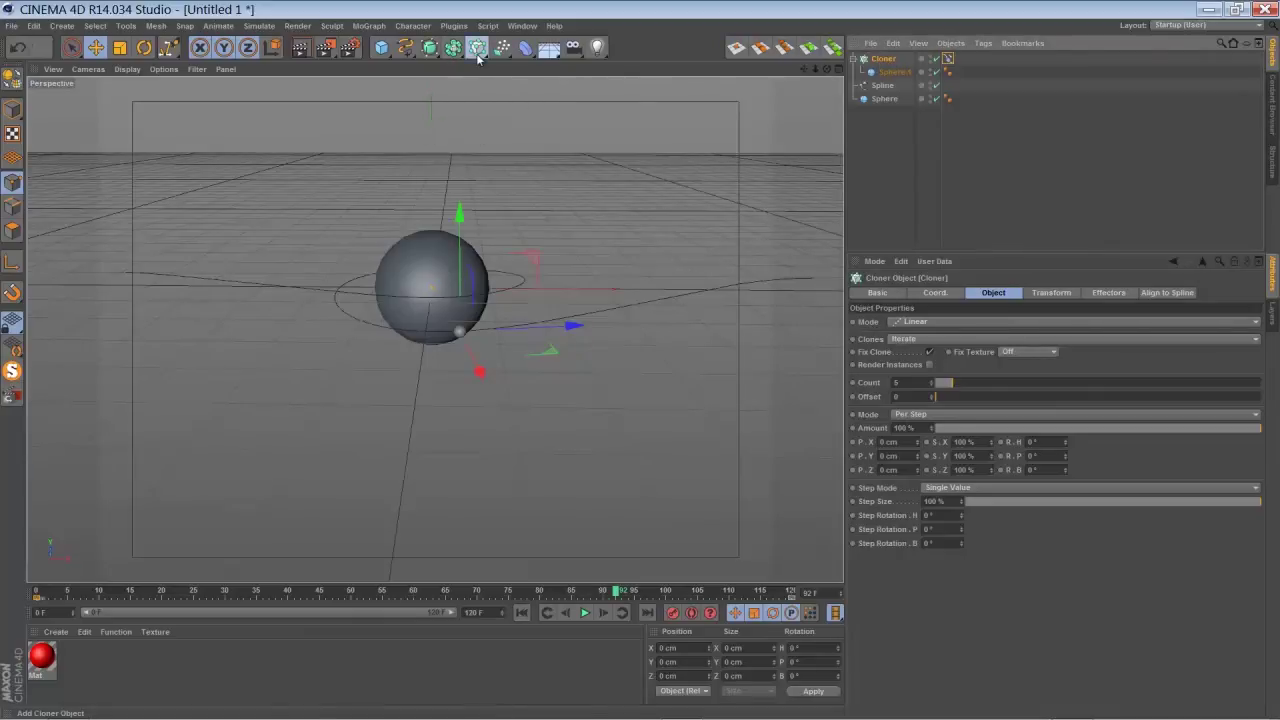
Add a Random effector with position ranges of 80 cm X, -35 cm Y and 100 cm Z.
{"action": "left_click_drag", "start_coordinate": [478, 57], "coordinate": [853, 74]}
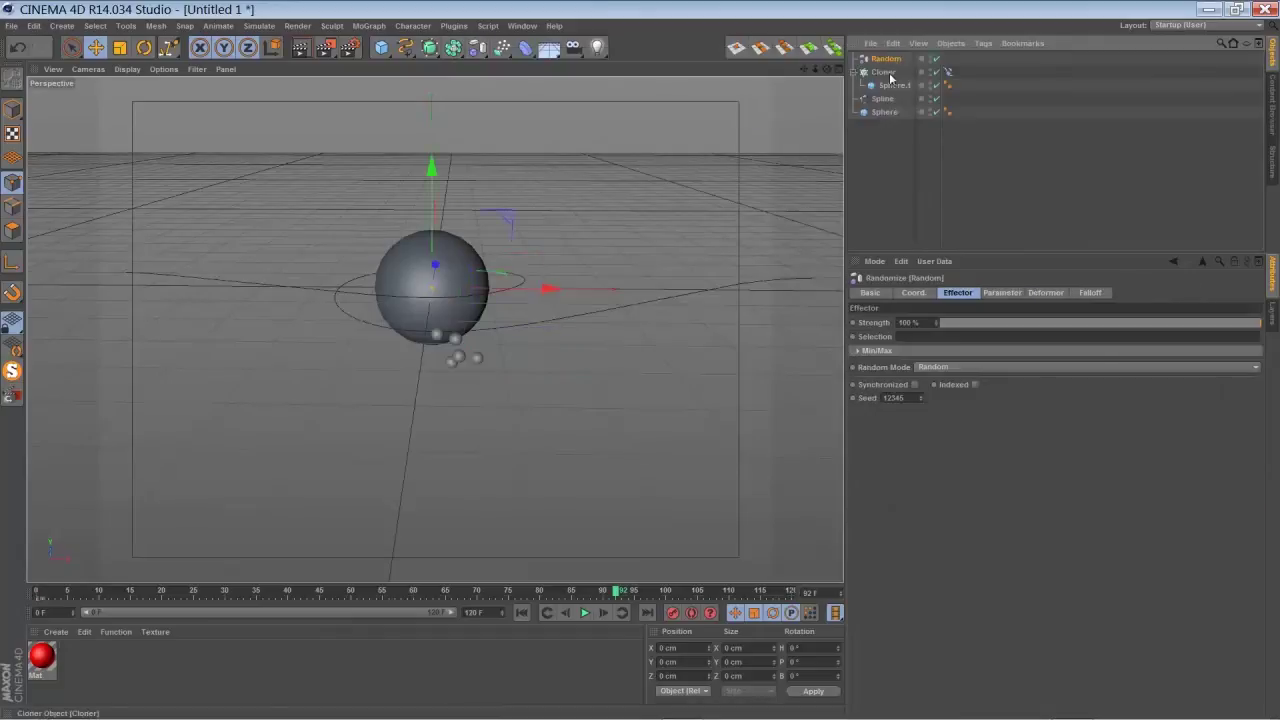
{"action": "left_click", "coordinate": [1000, 293]}
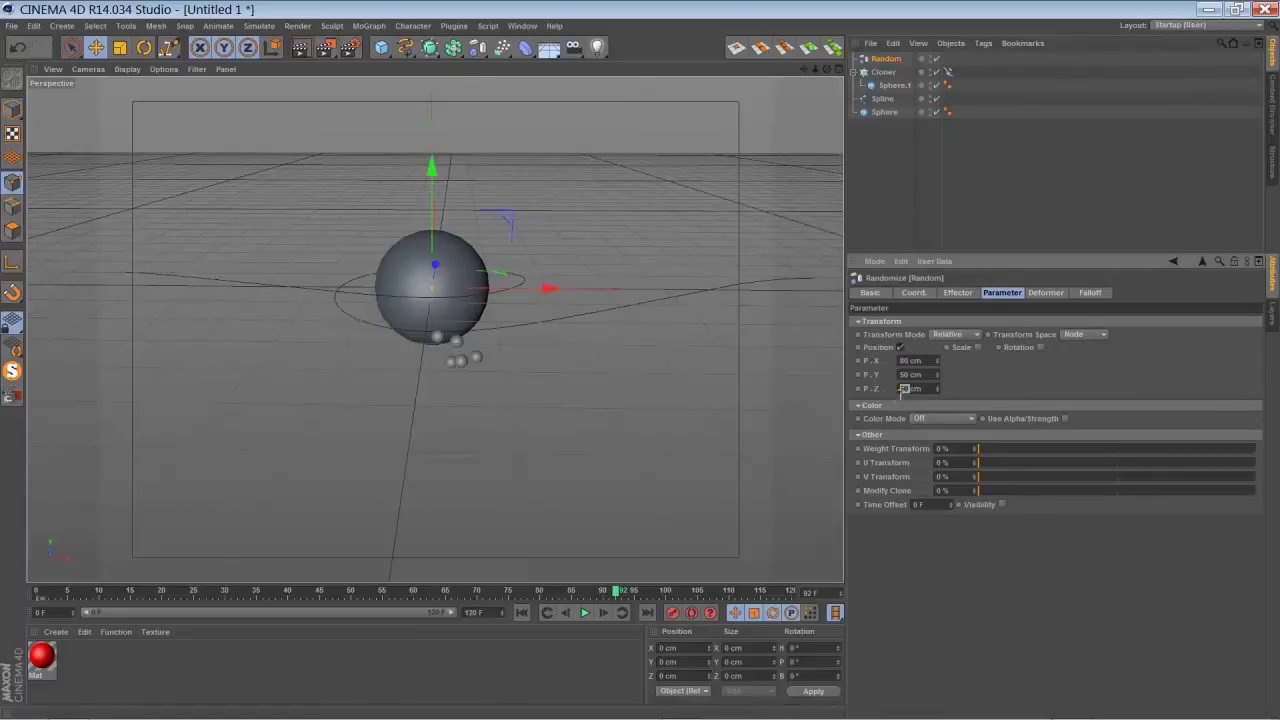
{"action": "type", "text": "100"}
{"action": "key", "text": "shift+Tab"}
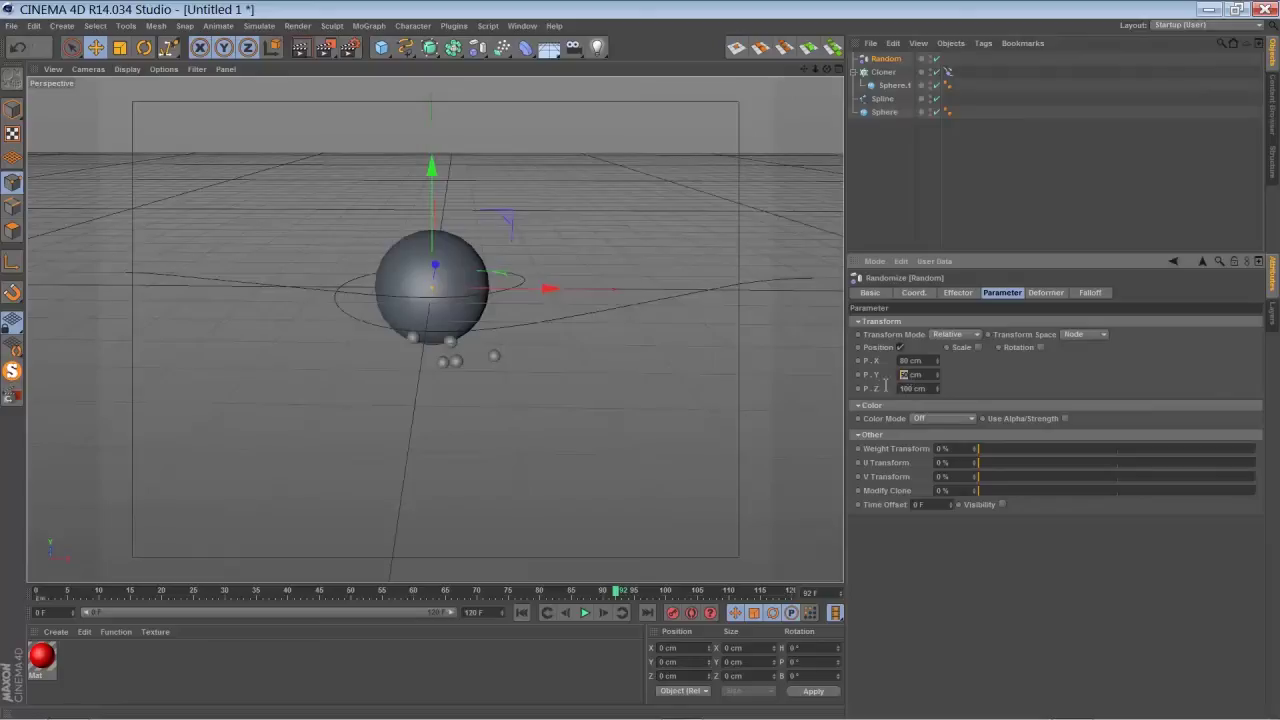
{"action": "type", "text": "-35"}
{"action": "key", "text": "Return"}
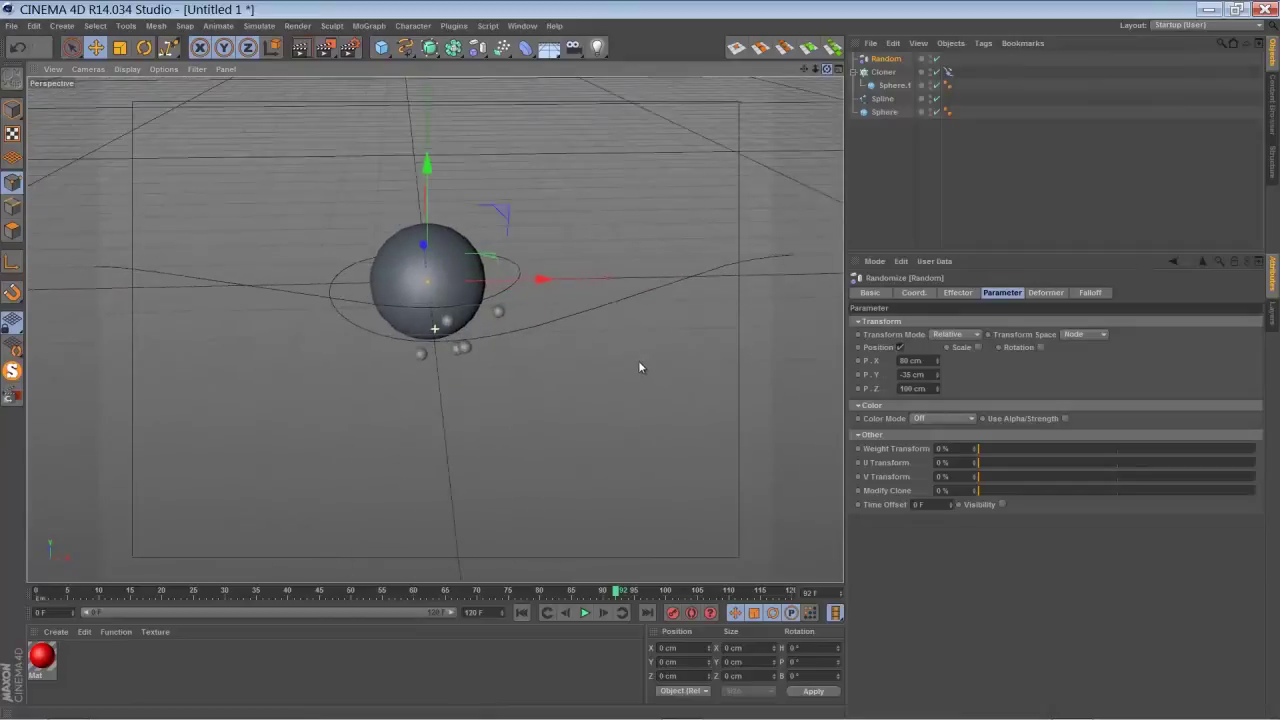
Play the animation from frame 0 to preview the random motion, then rewind.
{"action": "left_click", "coordinate": [524, 613]}
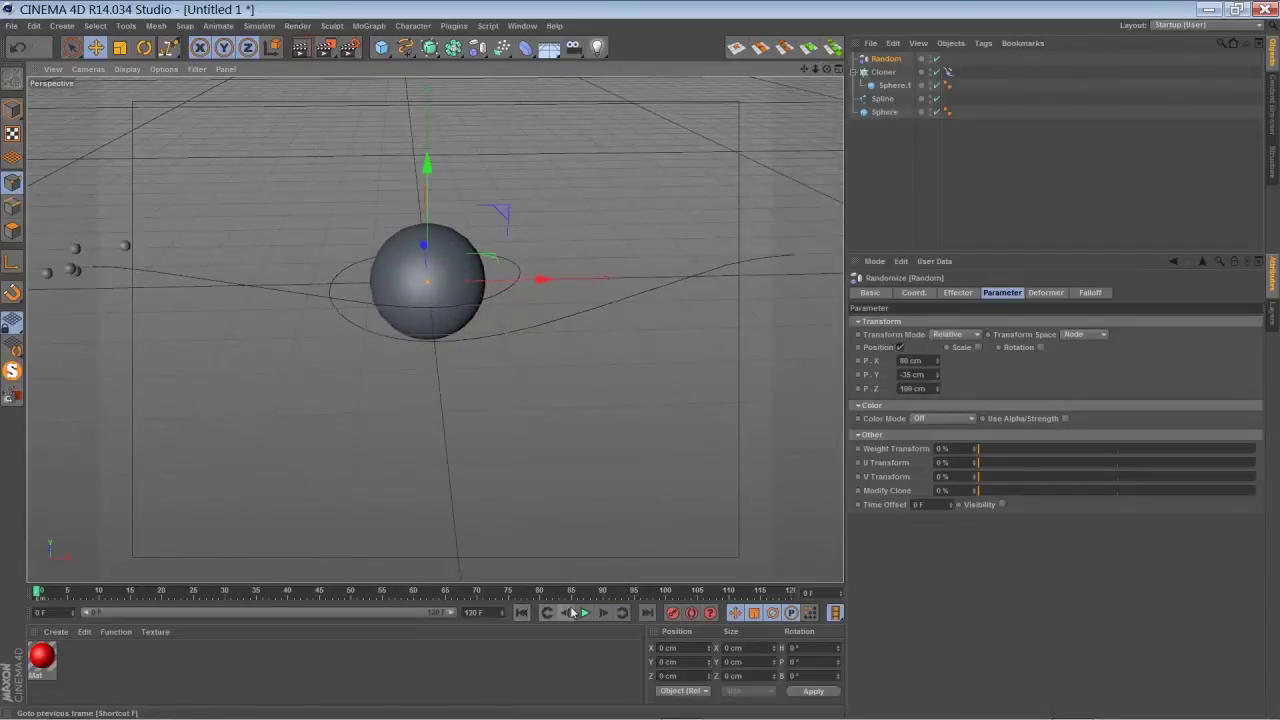
{"action": "left_click", "coordinate": [584, 613]}
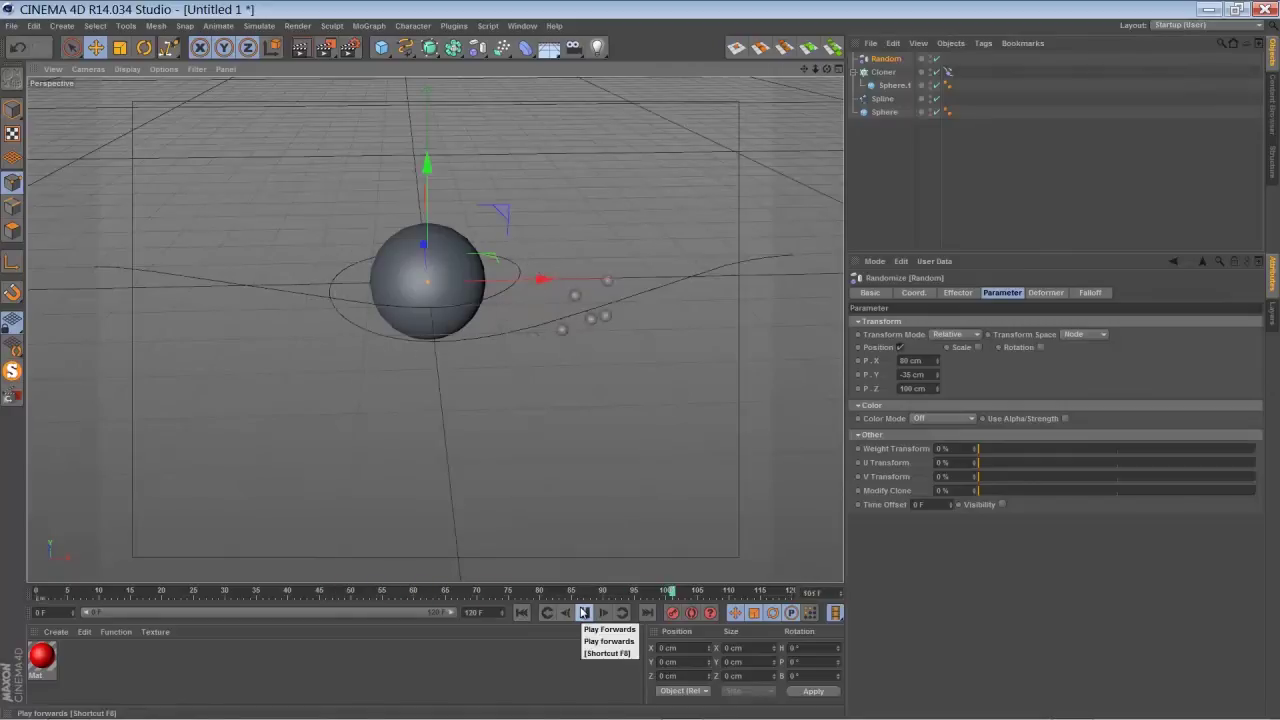
{"action": "left_click", "coordinate": [584, 613]}
{"action": "left_click", "coordinate": [521, 613]}
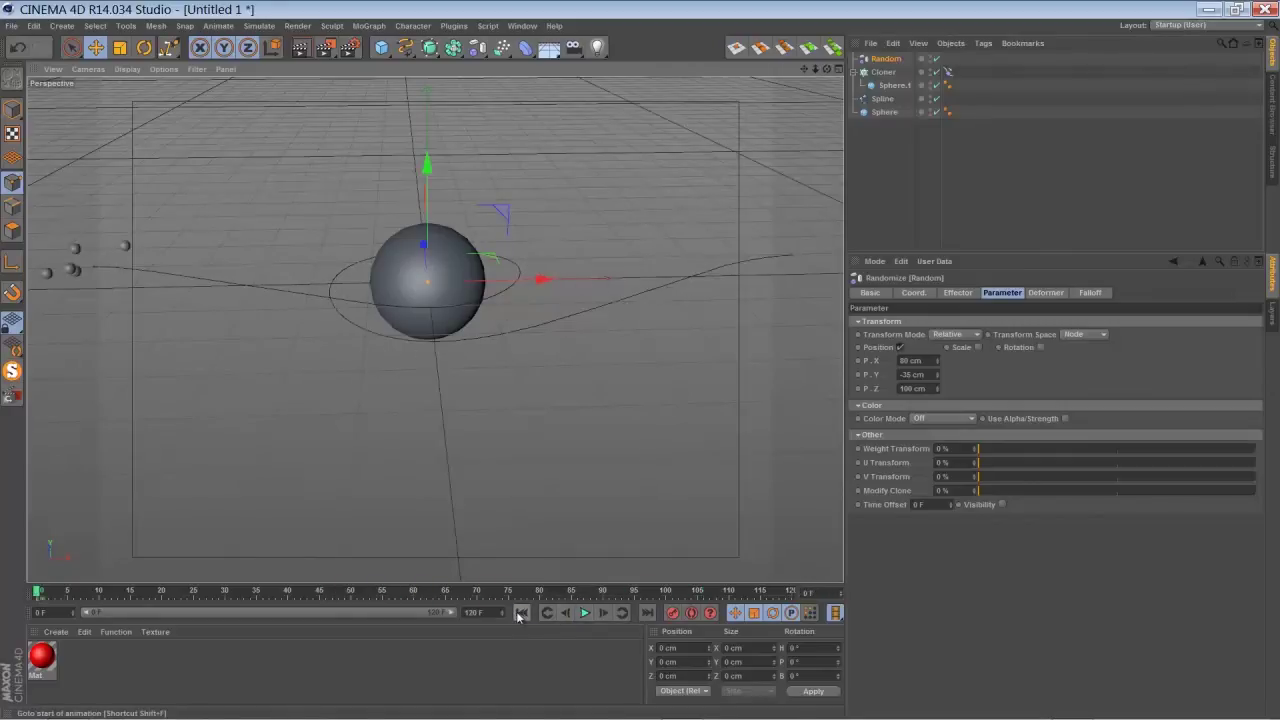
Add a MoGraph Tracer linked to the Cloner and play the animation to preview the white trails.
{"action": "left_click", "coordinate": [882, 73]}
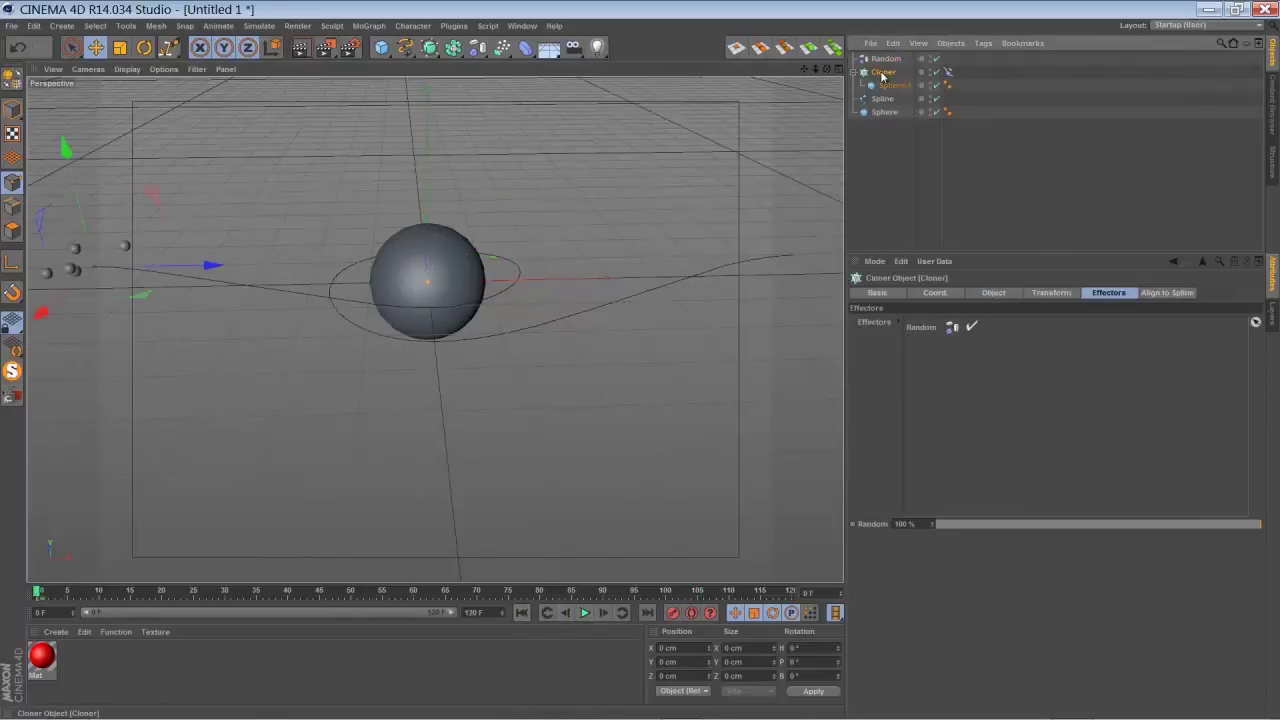
{"action": "left_click", "coordinate": [477, 47]}
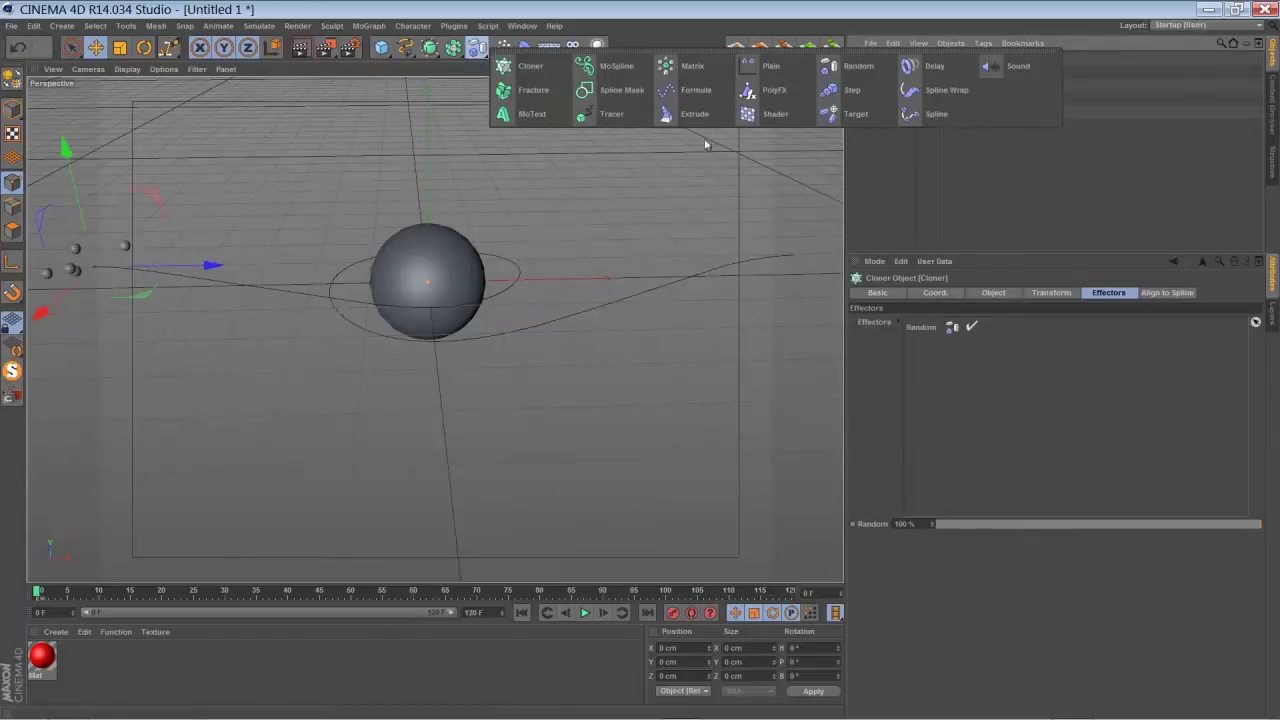
{"action": "left_click", "coordinate": [600, 113]}
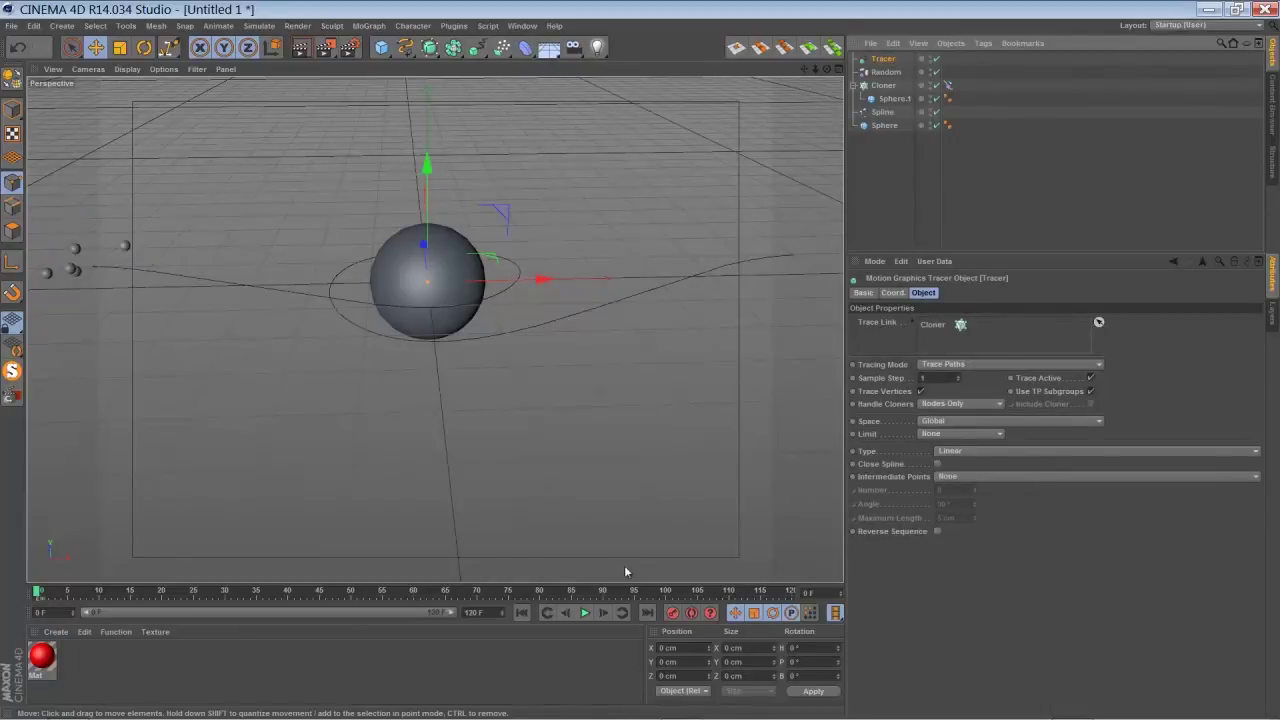
{"action": "left_click", "coordinate": [585, 613]}
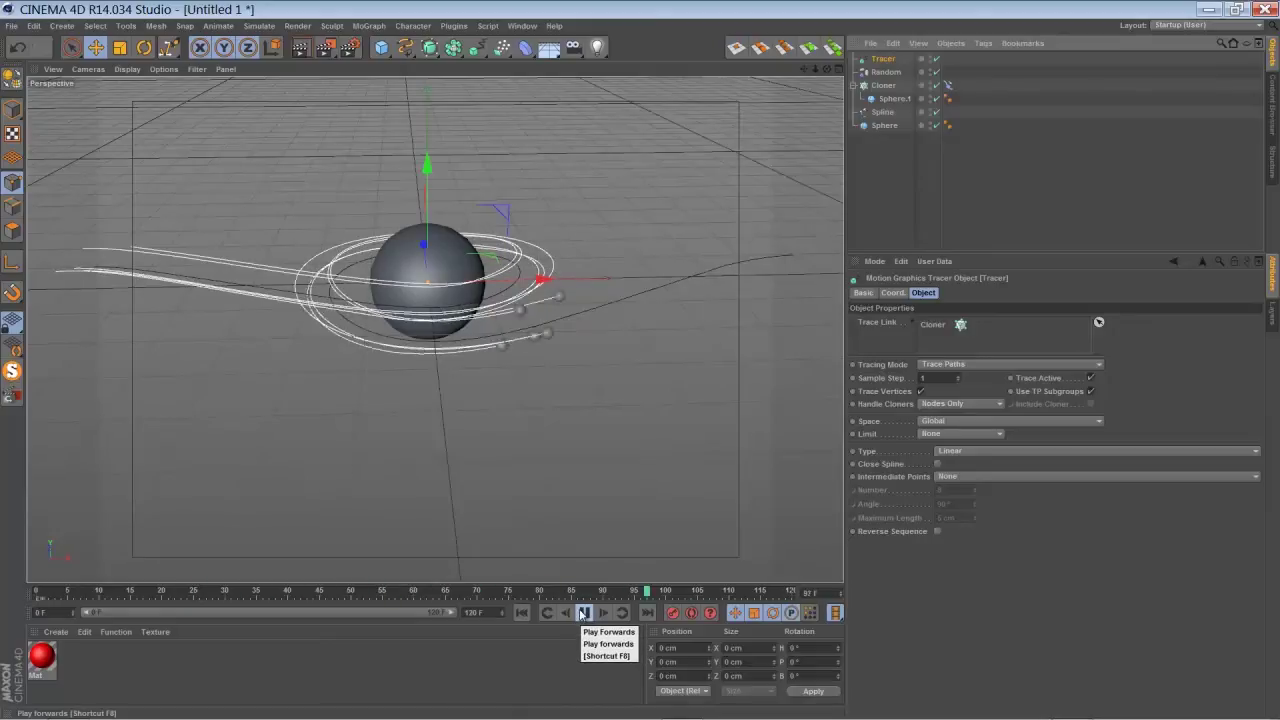
{"action": "left_click", "coordinate": [584, 613]}
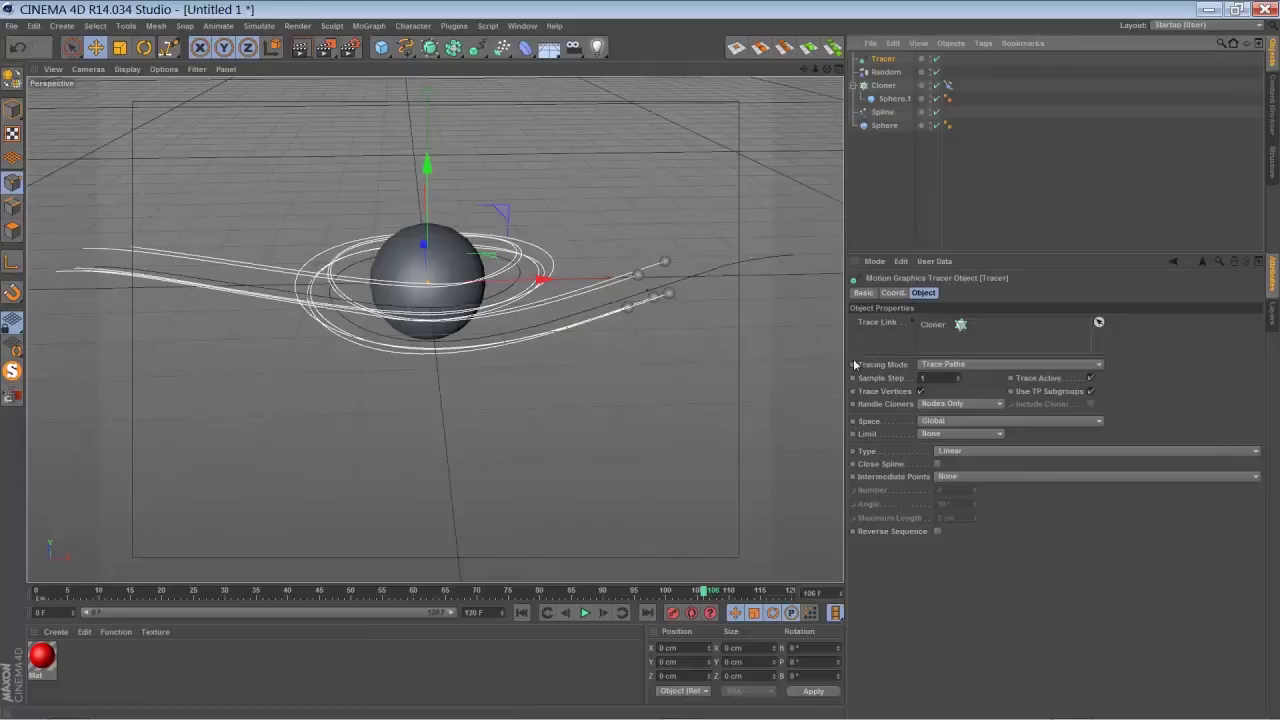
Set the Tracer's Limit to From End with Amount 20 and replay the animation from the start.
{"action": "left_click", "coordinate": [928, 433]}
{"action": "left_click", "coordinate": [940, 476]}
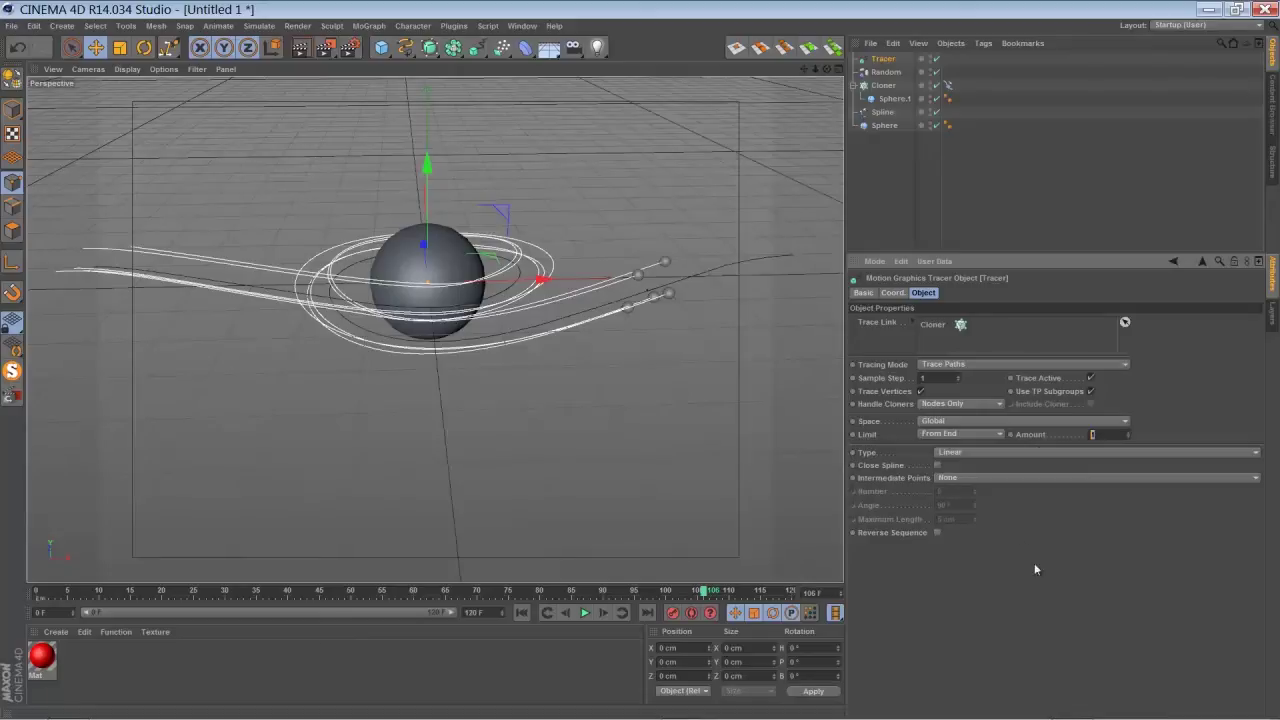
{"action": "type", "text": "20"}
{"action": "key", "text": "Return"}
{"action": "left_click", "coordinate": [521, 613]}
{"action": "left_click", "coordinate": [585, 613]}
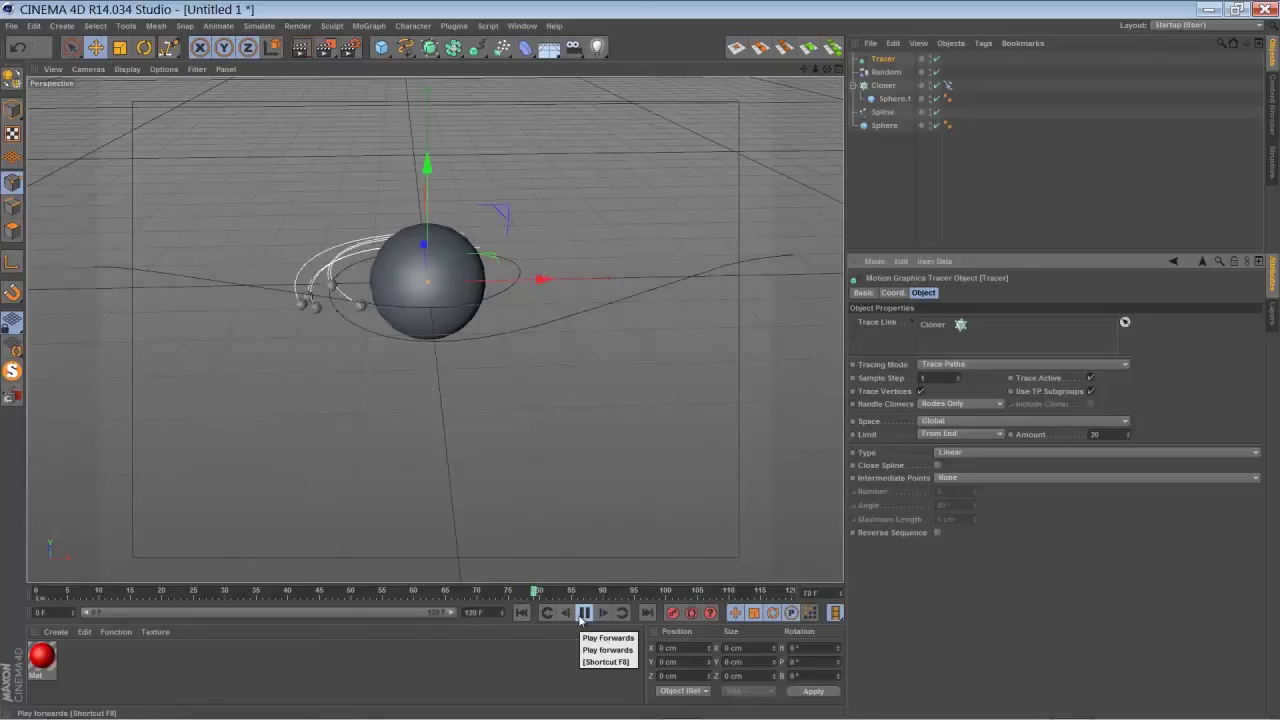
{"action": "left_click", "coordinate": [580, 619]}
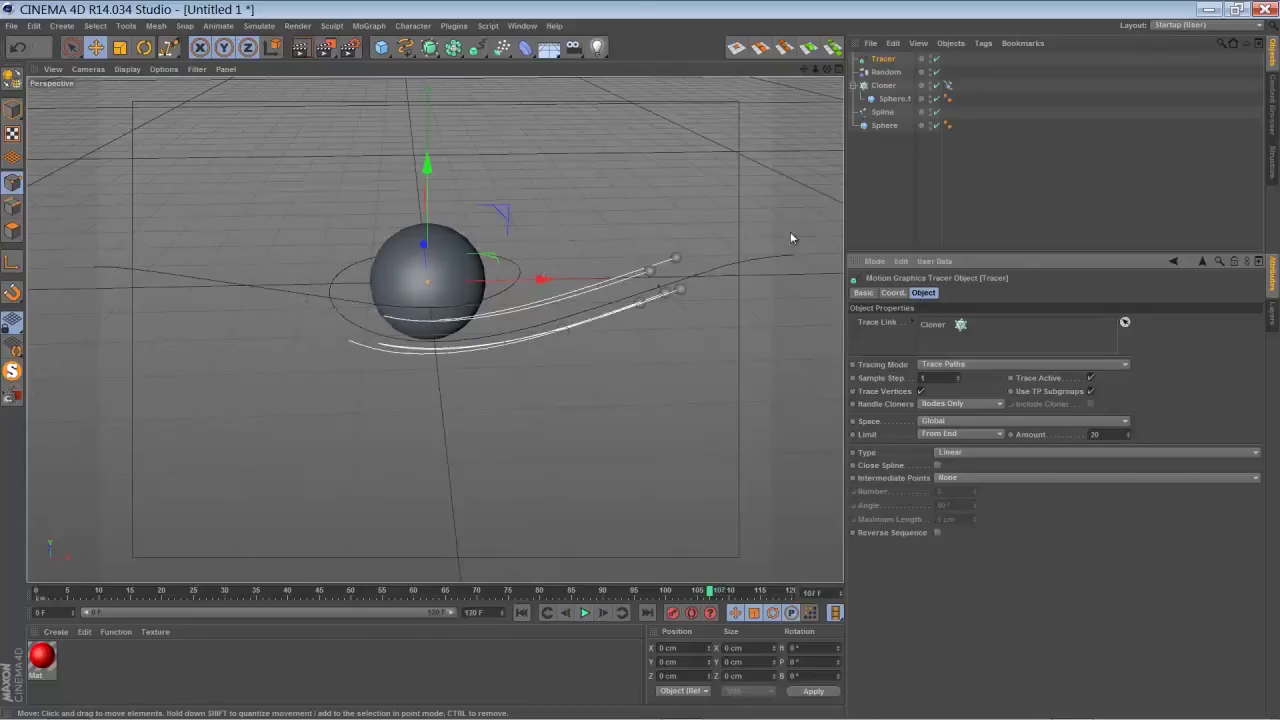
Hide Sphere.1 in the viewport and replay the animation to see only the trails.
{"action": "left_click", "coordinate": [931, 100]}
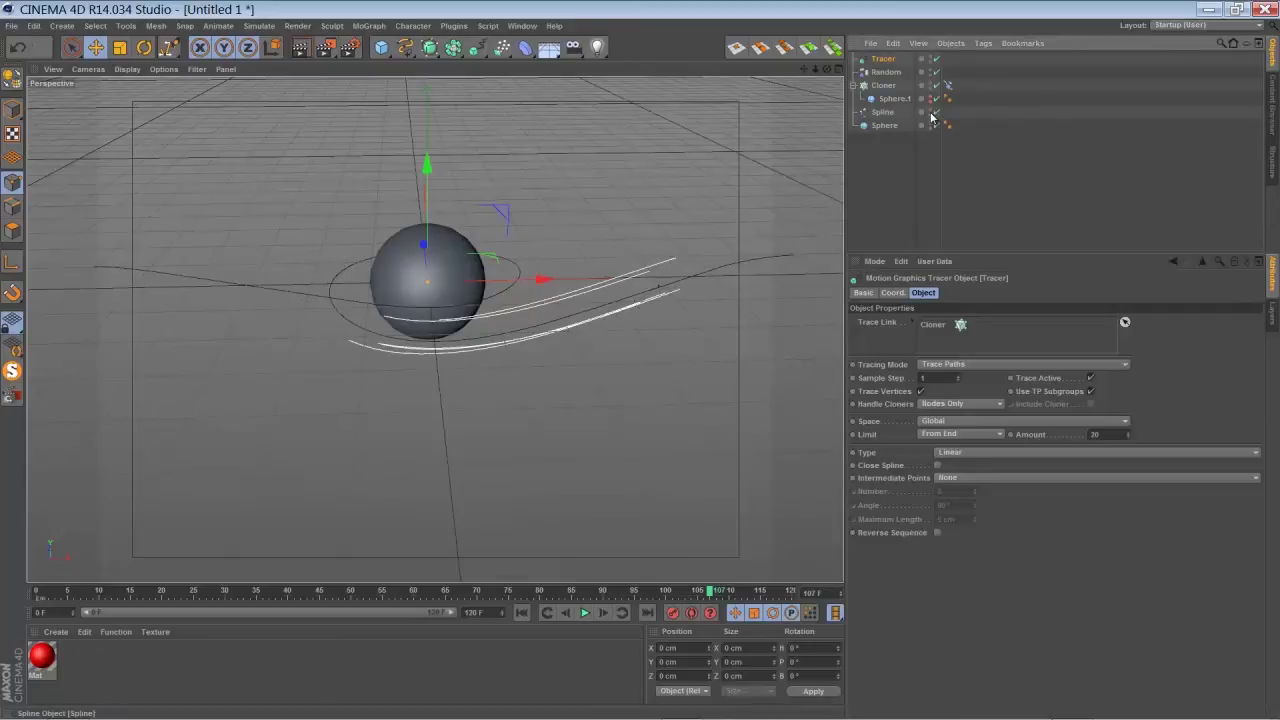
{"action": "left_click", "coordinate": [522, 610]}
{"action": "left_click", "coordinate": [585, 614]}
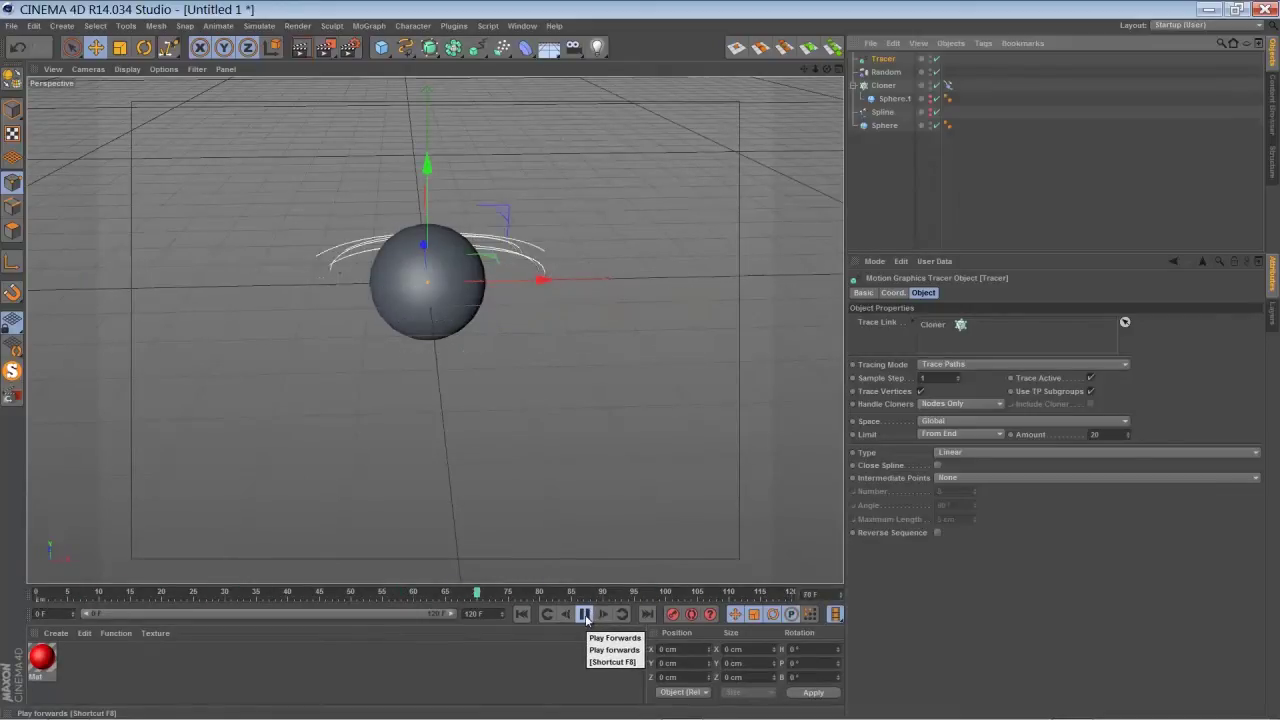
{"action": "left_click", "coordinate": [585, 614]}
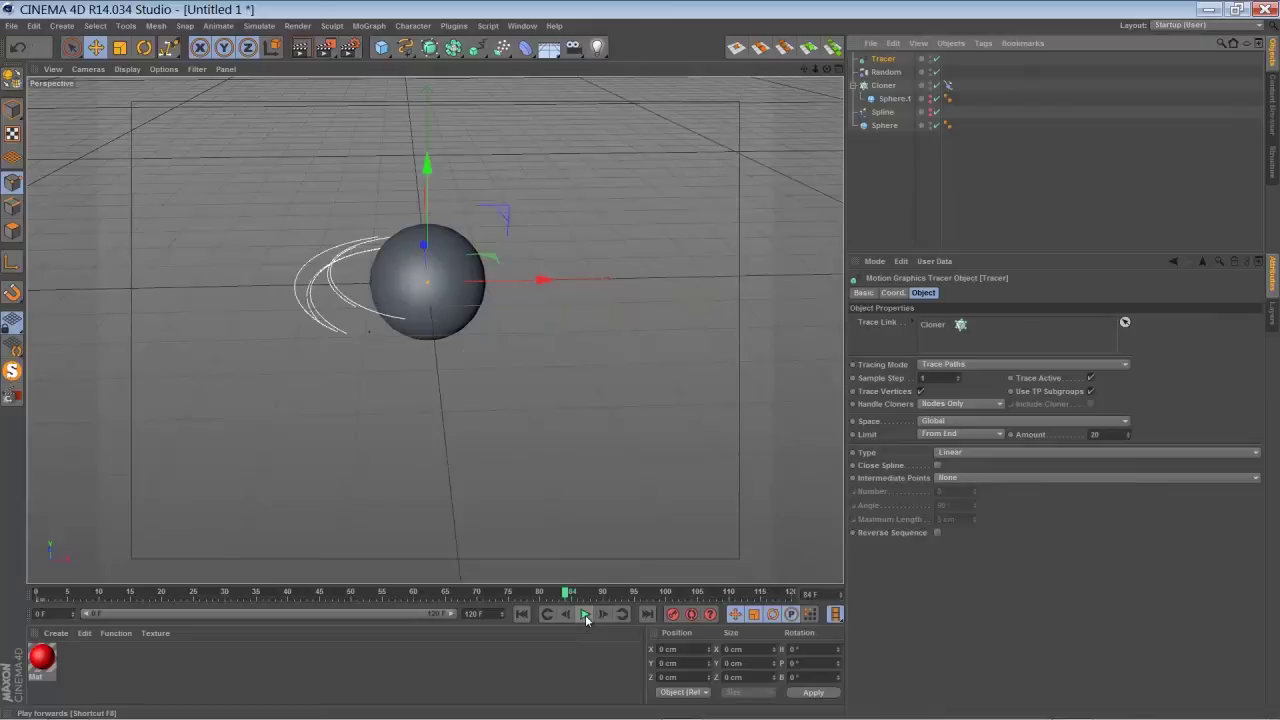
Add a Sweep NURBS object and move it to the bottom of the object list.
{"action": "left_click", "coordinate": [430, 48]}
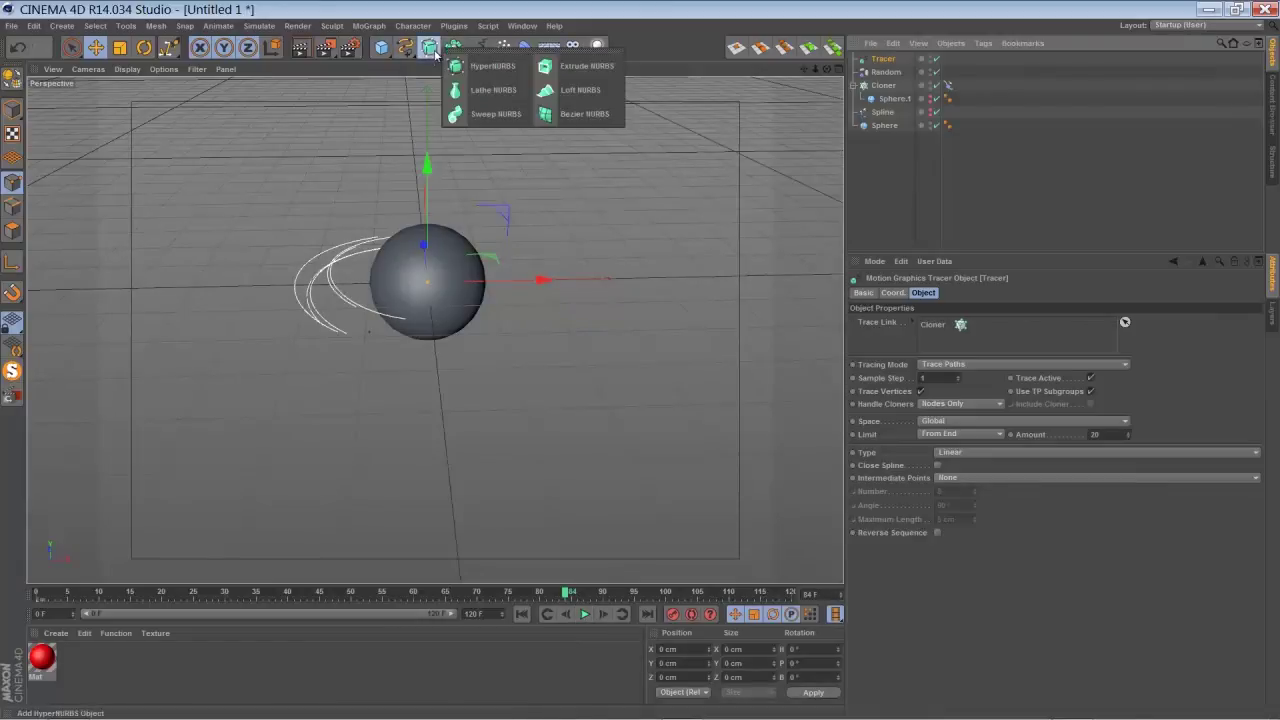
{"action": "left_click", "coordinate": [478, 114]}
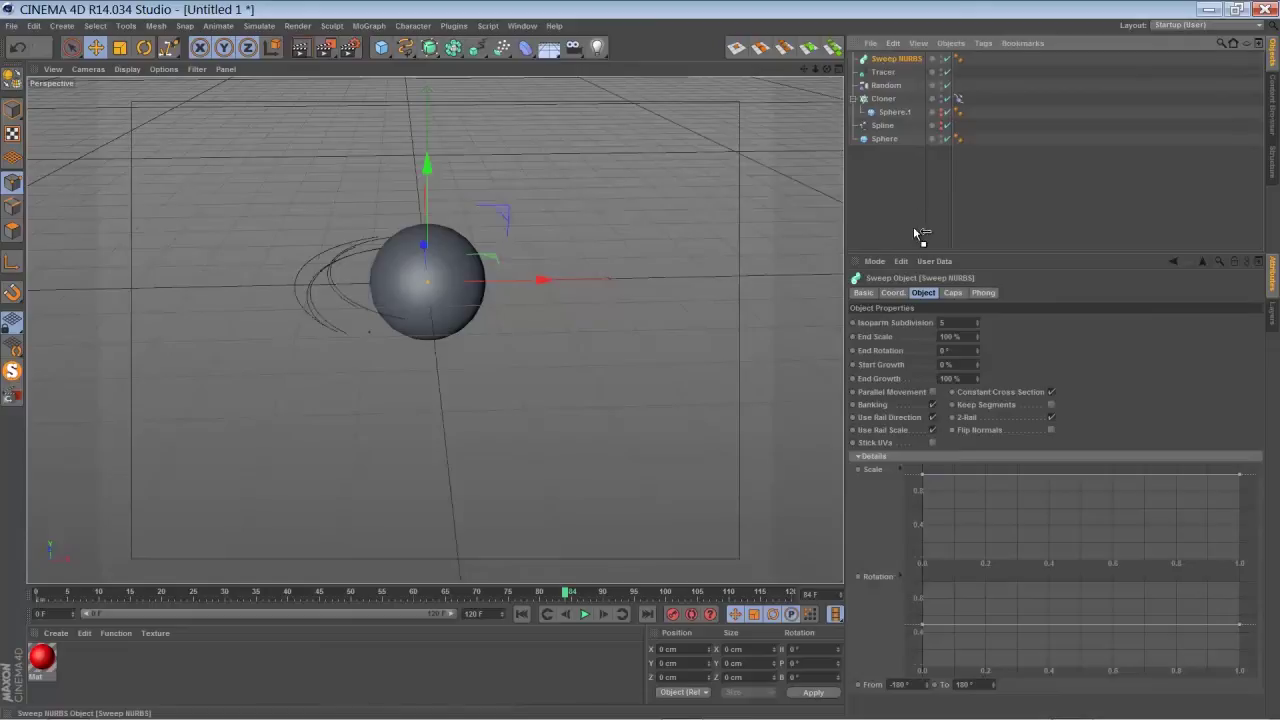
{"action": "left_click_drag", "start_coordinate": [920, 232], "coordinate": [918, 230]}
Nest a new Rectangle spline and the Tracer under Sweep NURBS, then play the animation.
{"action": "left_click", "coordinate": [405, 48]}
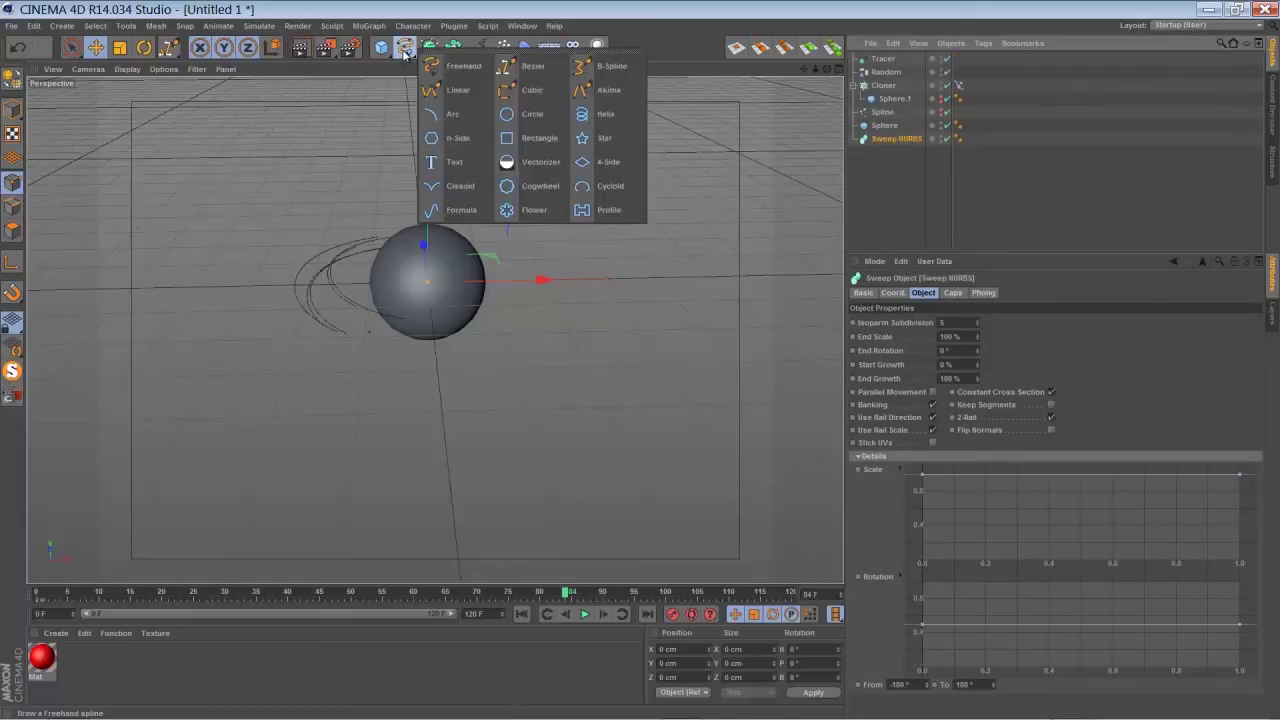
{"action": "left_click", "coordinate": [528, 138]}
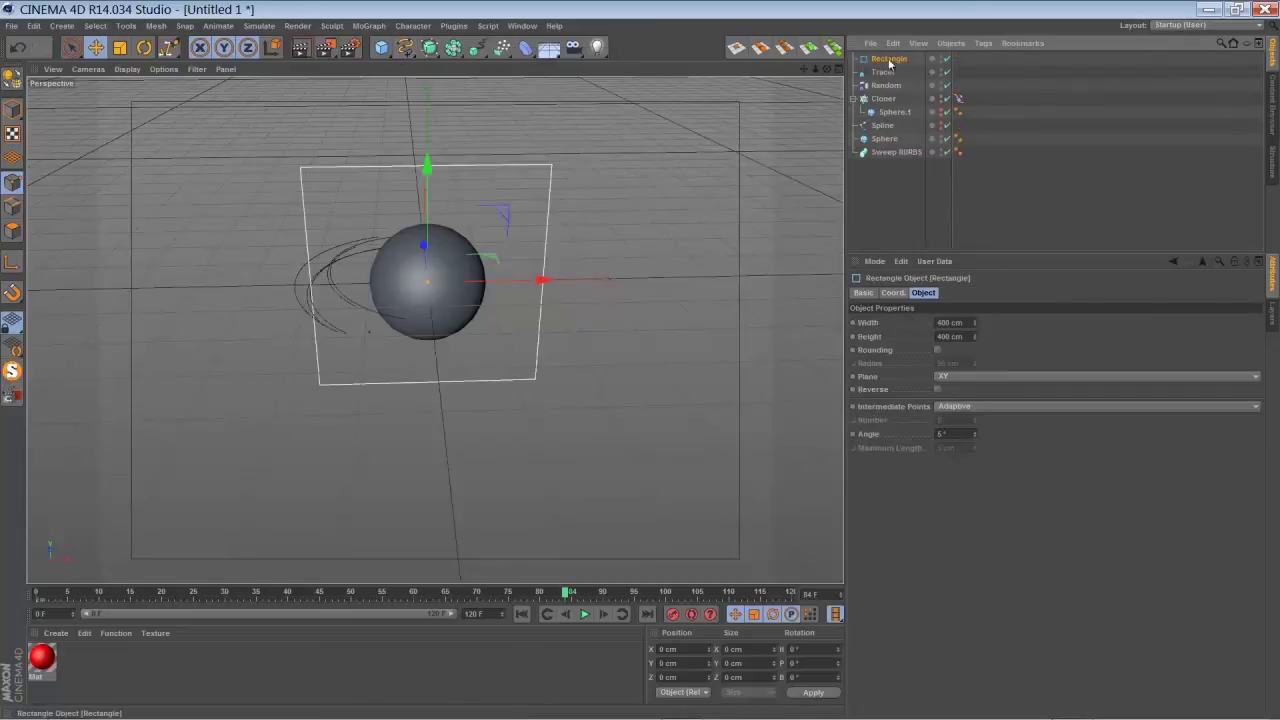
{"action": "left_click_drag", "start_coordinate": [884, 130], "coordinate": [883, 153]}
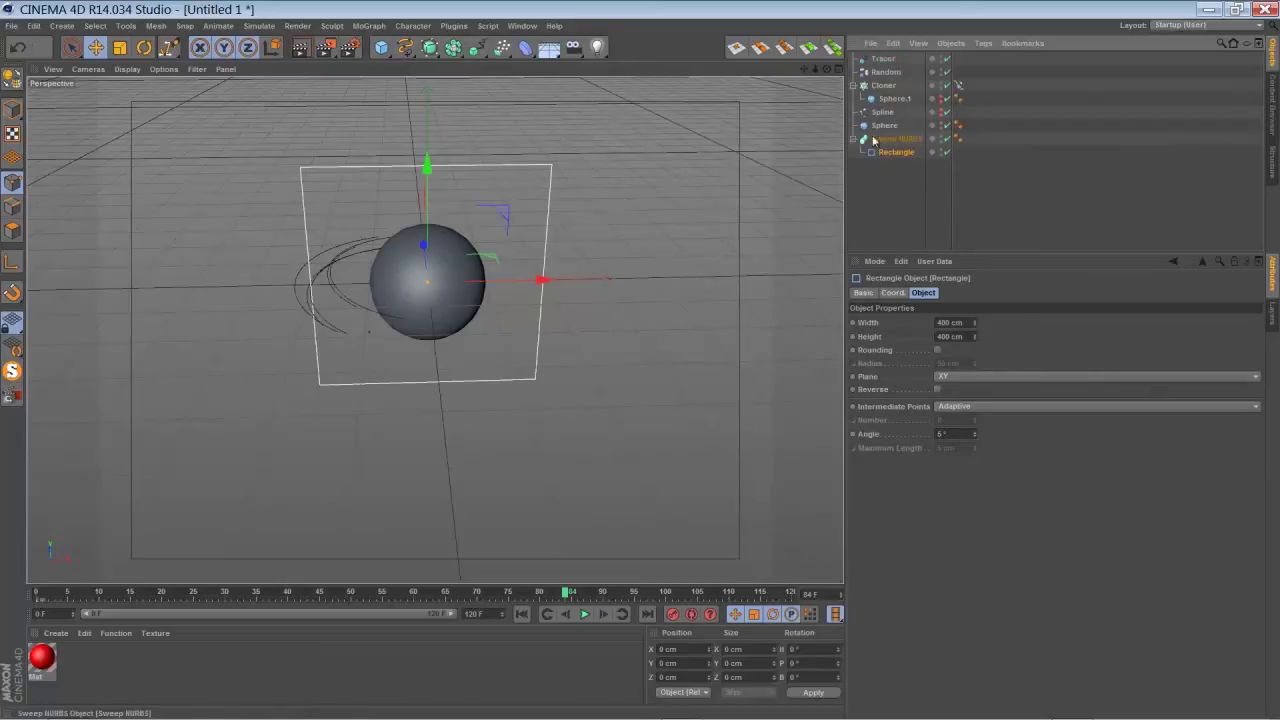
{"action": "left_click", "coordinate": [879, 60]}
{"action": "left_click_drag", "start_coordinate": [903, 165], "coordinate": [896, 156]}
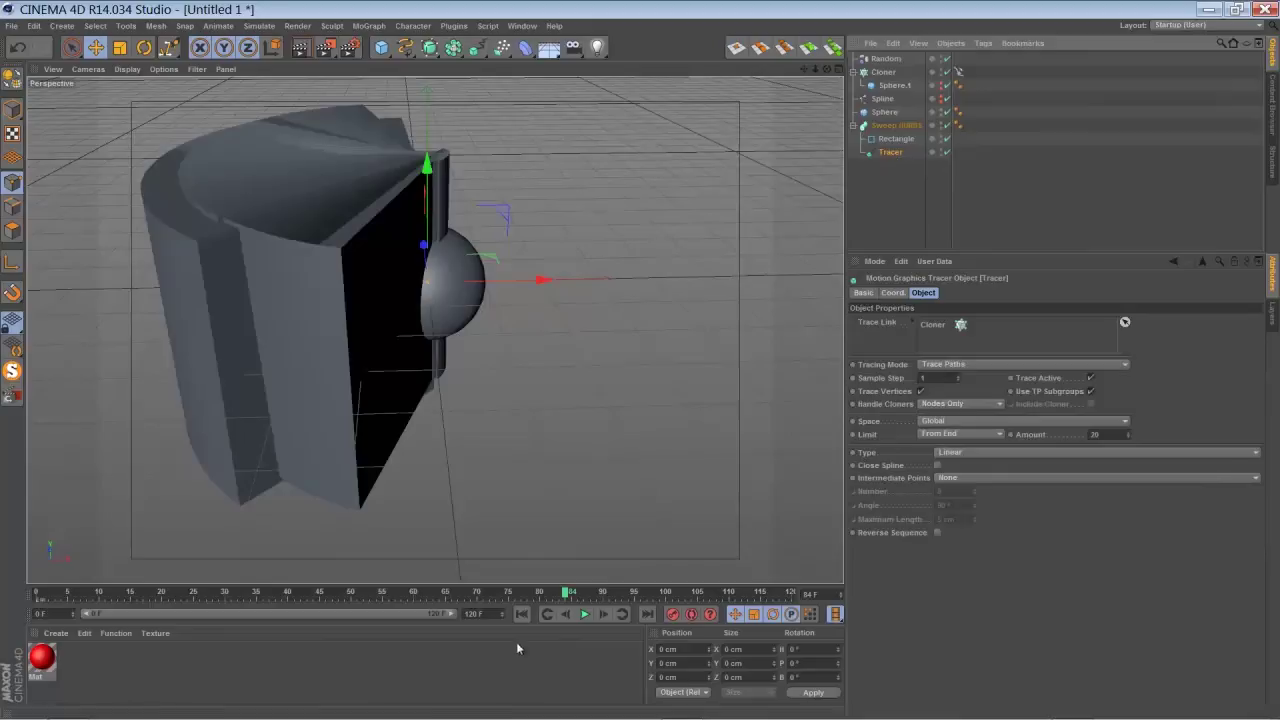
{"action": "left_click", "coordinate": [585, 614]}
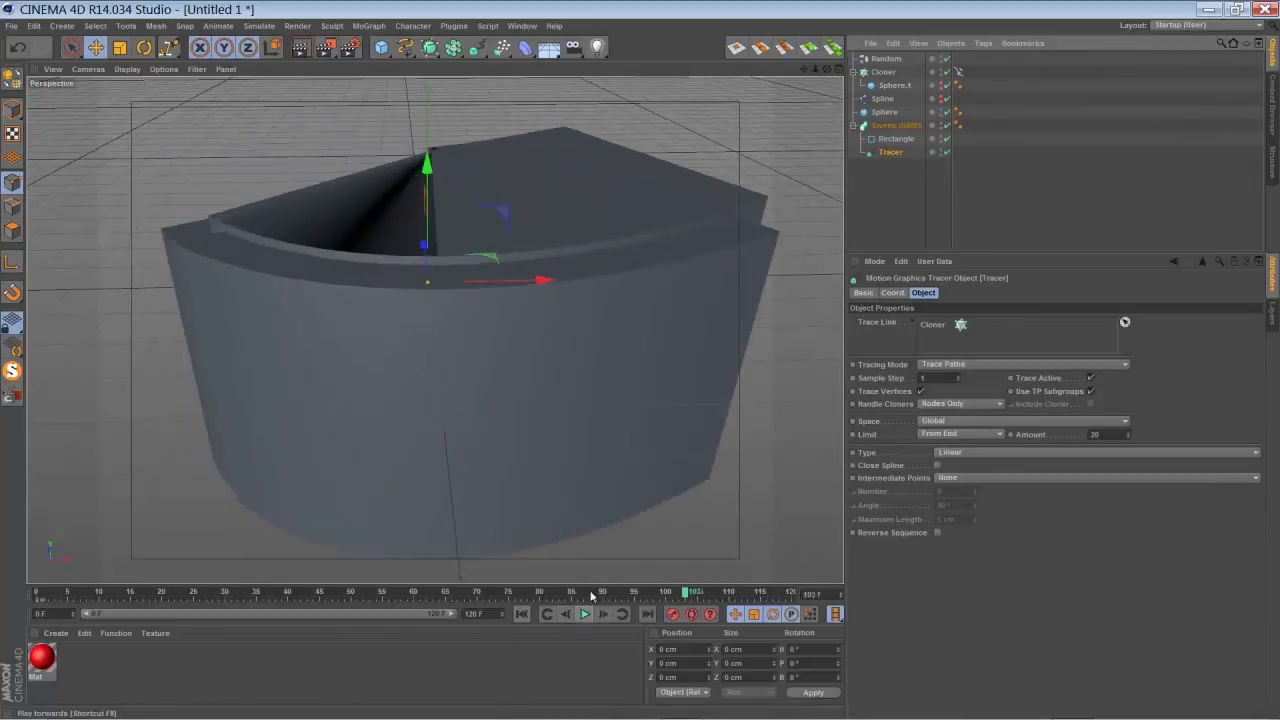
Resize the Rectangle profile to 5 cm width and 20 cm height, then play the ribbons.
{"action": "left_click", "coordinate": [895, 139]}
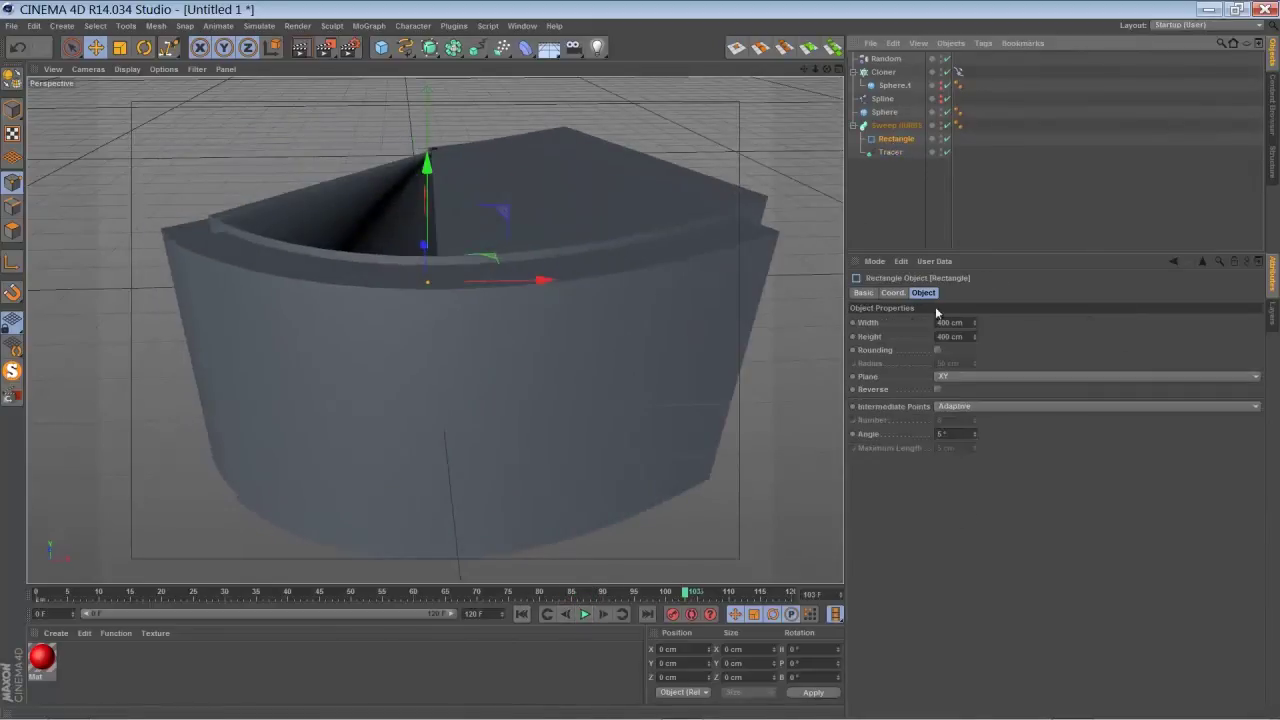
{"action": "left_click_drag", "start_coordinate": [956, 322], "coordinate": [930, 322]}
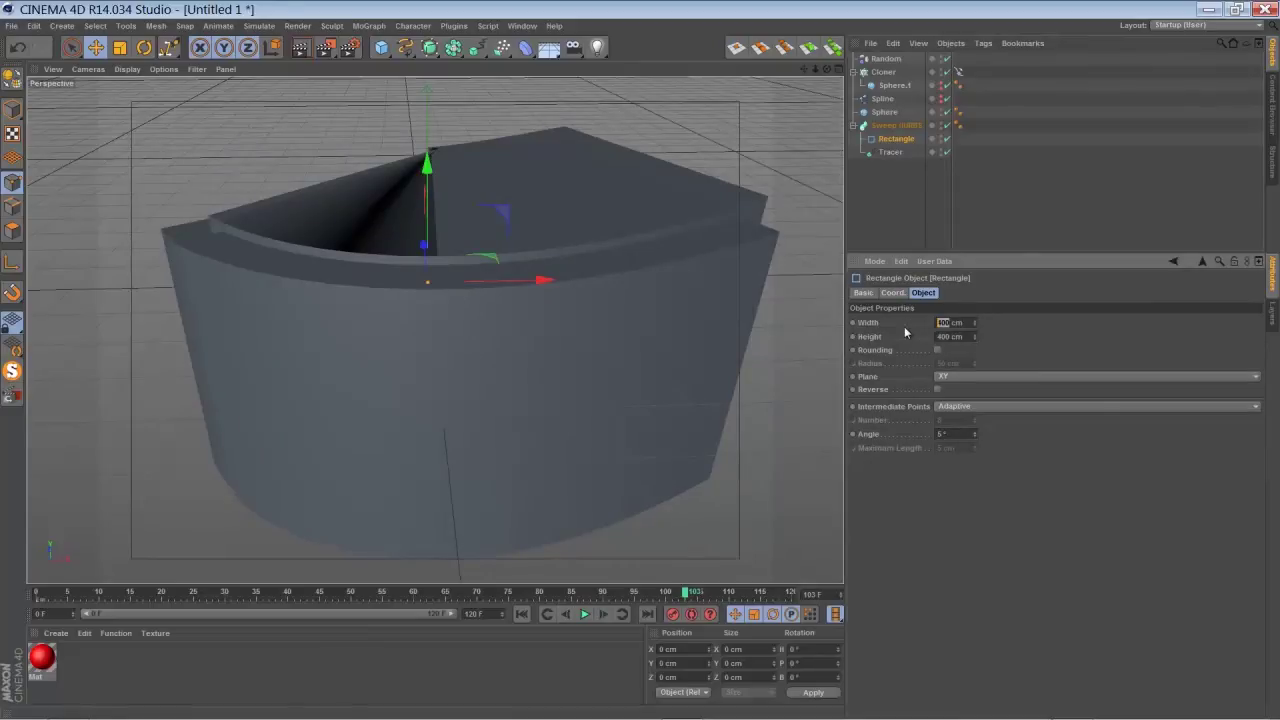
{"action": "type", "text": "20"}
{"action": "key", "text": "Tab"}
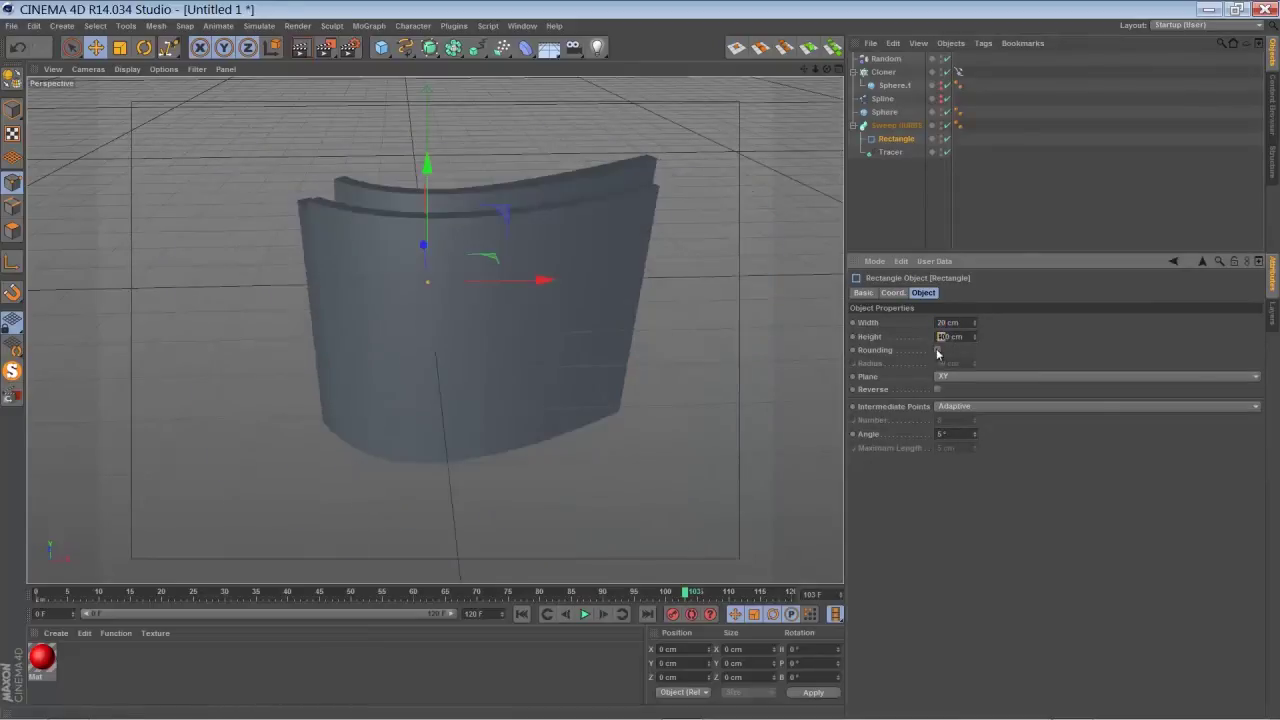
{"action": "type", "text": "5"}
{"action": "key", "text": "Return"}
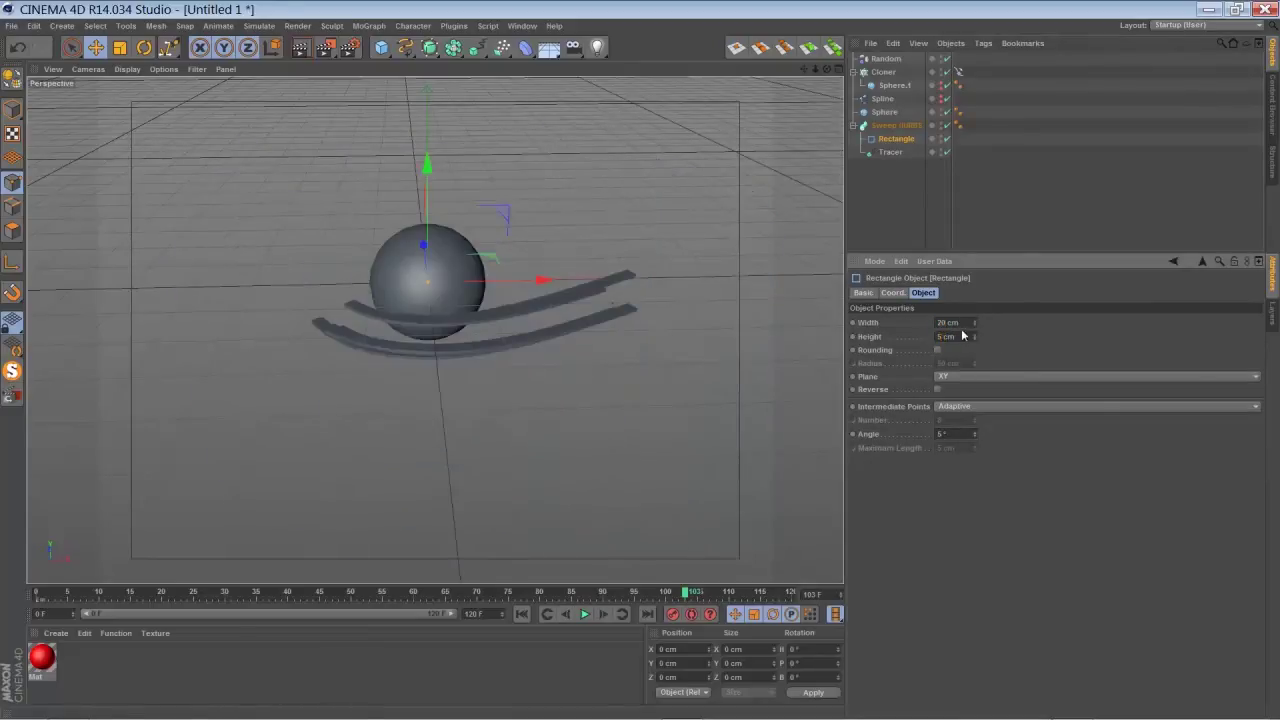
{"action": "left_click", "coordinate": [947, 322]}
{"action": "double_click", "coordinate": [945, 336]}
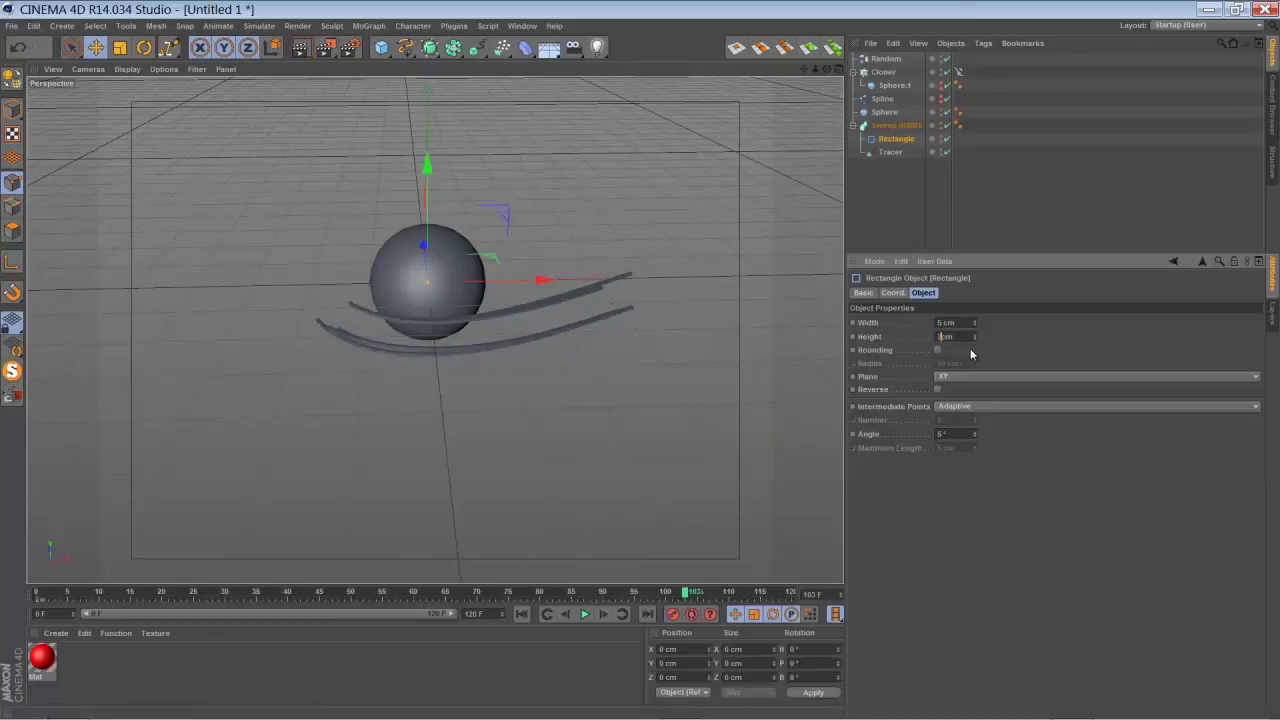
{"action": "type", "text": "20"}
{"action": "key", "text": "Return"}
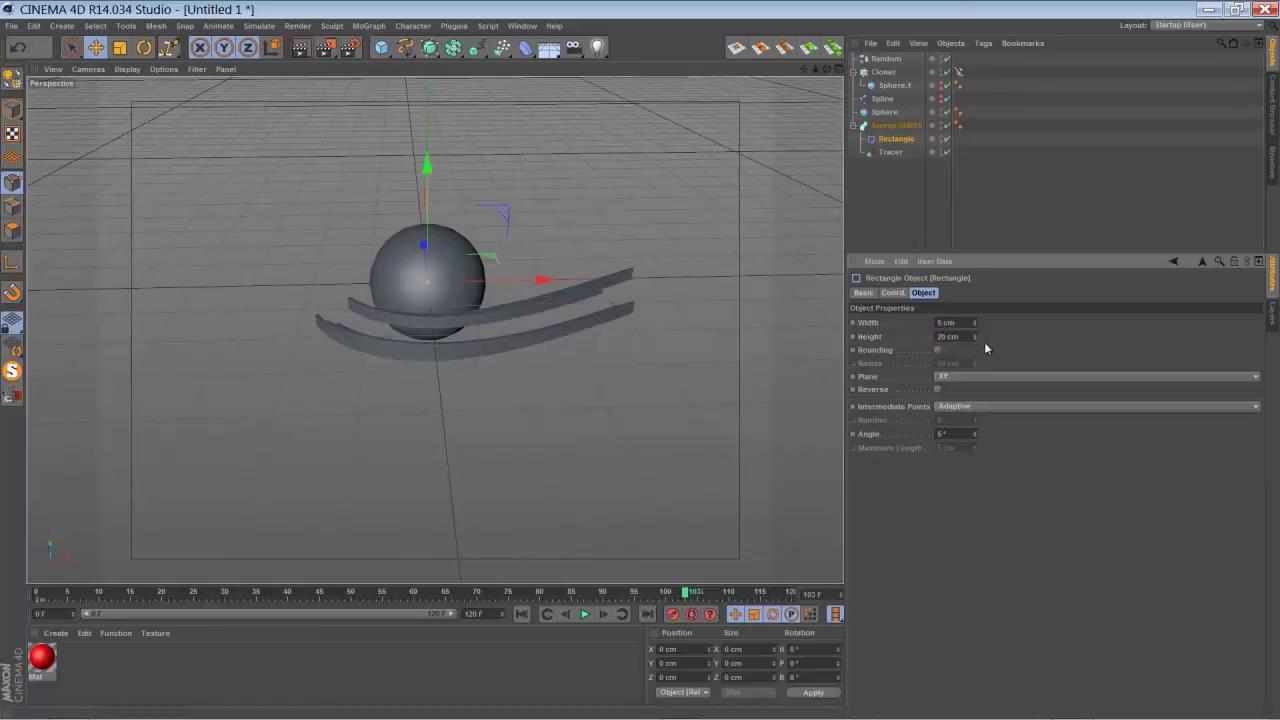
{"action": "left_click", "coordinate": [586, 614]}
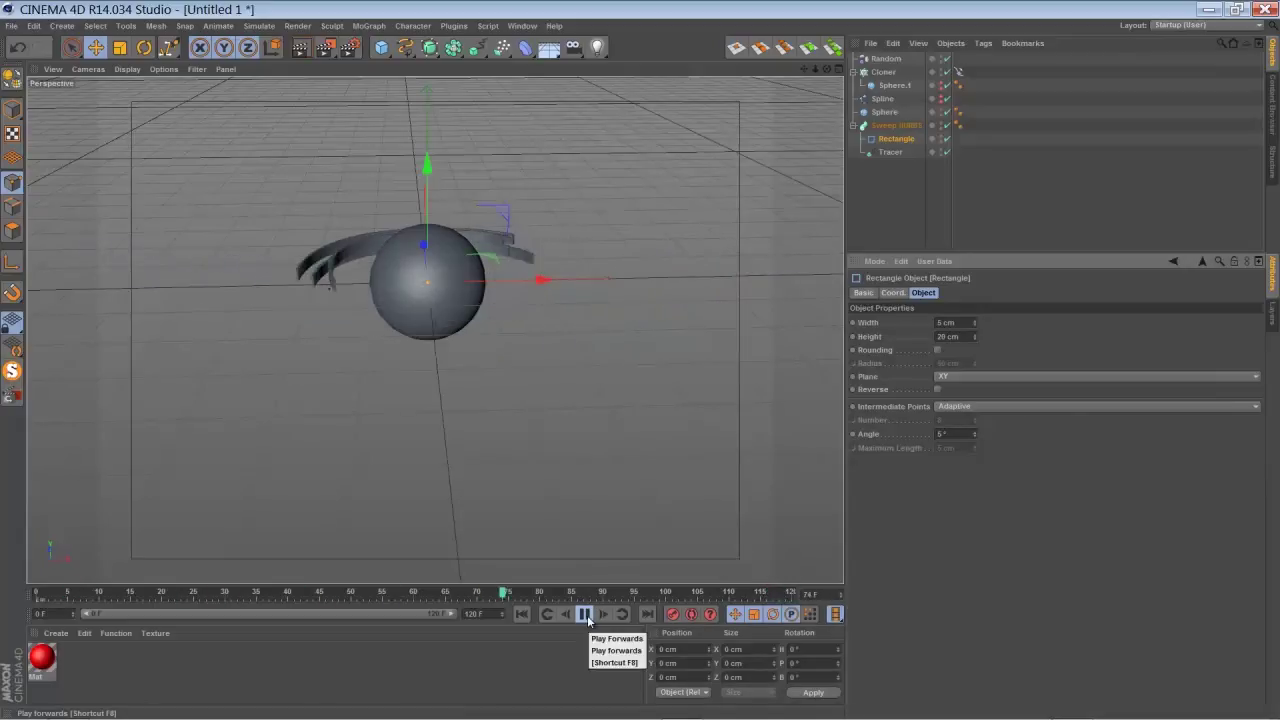
Shape the Sweep NURBS Scale curve to start at 0 and drop back to 0 at its end.
{"action": "left_click", "coordinate": [586, 614]}
{"action": "left_click", "coordinate": [893, 125]}
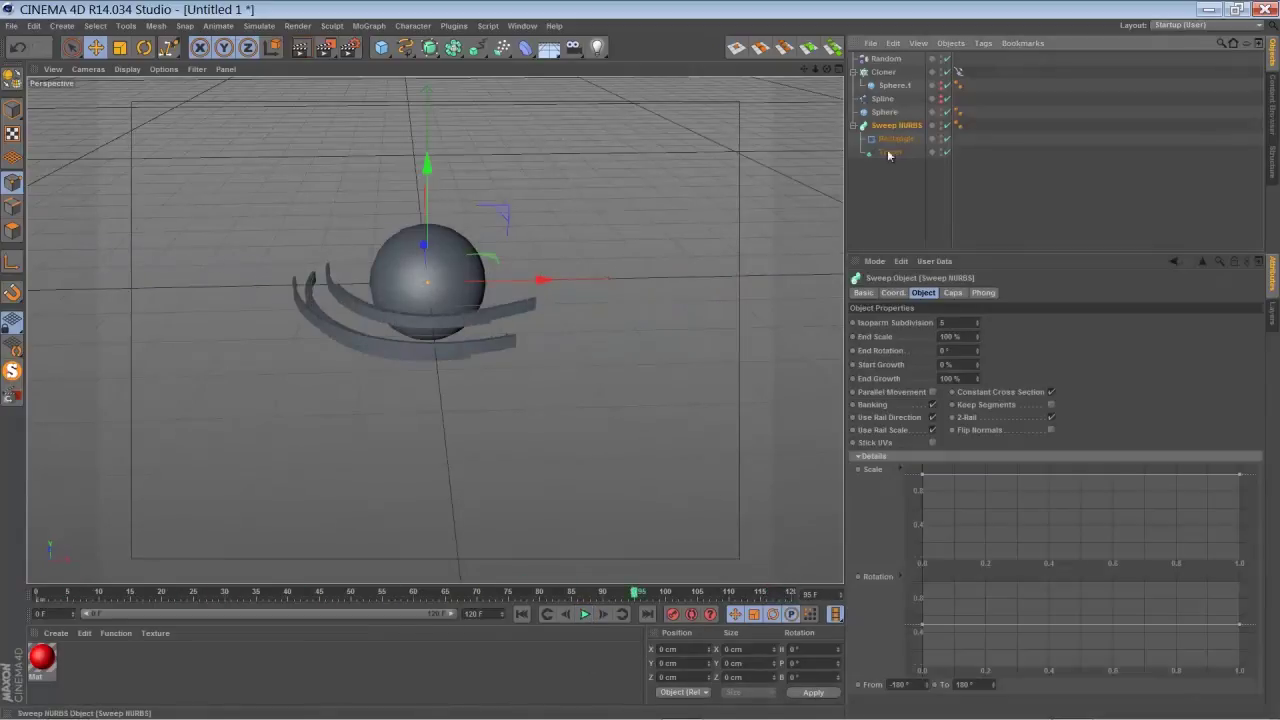
{"action": "left_click", "coordinate": [931, 405]}
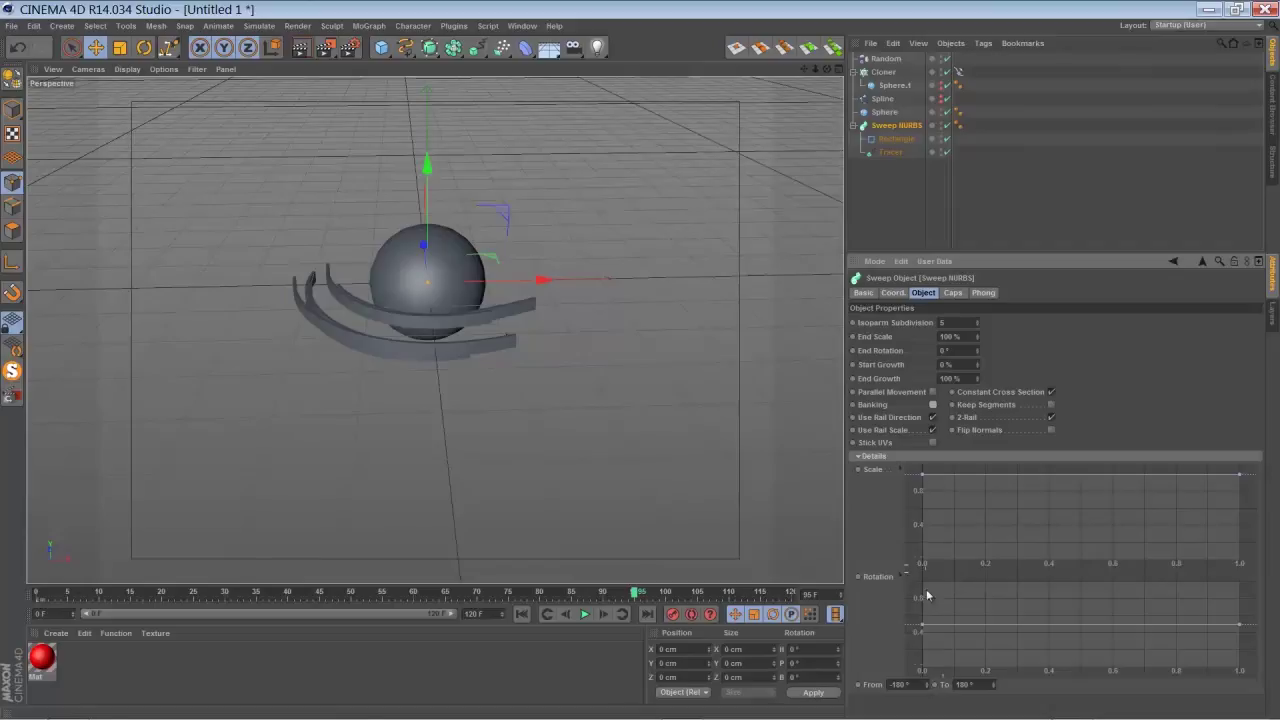
{"action": "left_click_drag", "start_coordinate": [922, 475], "coordinate": [920, 560]}
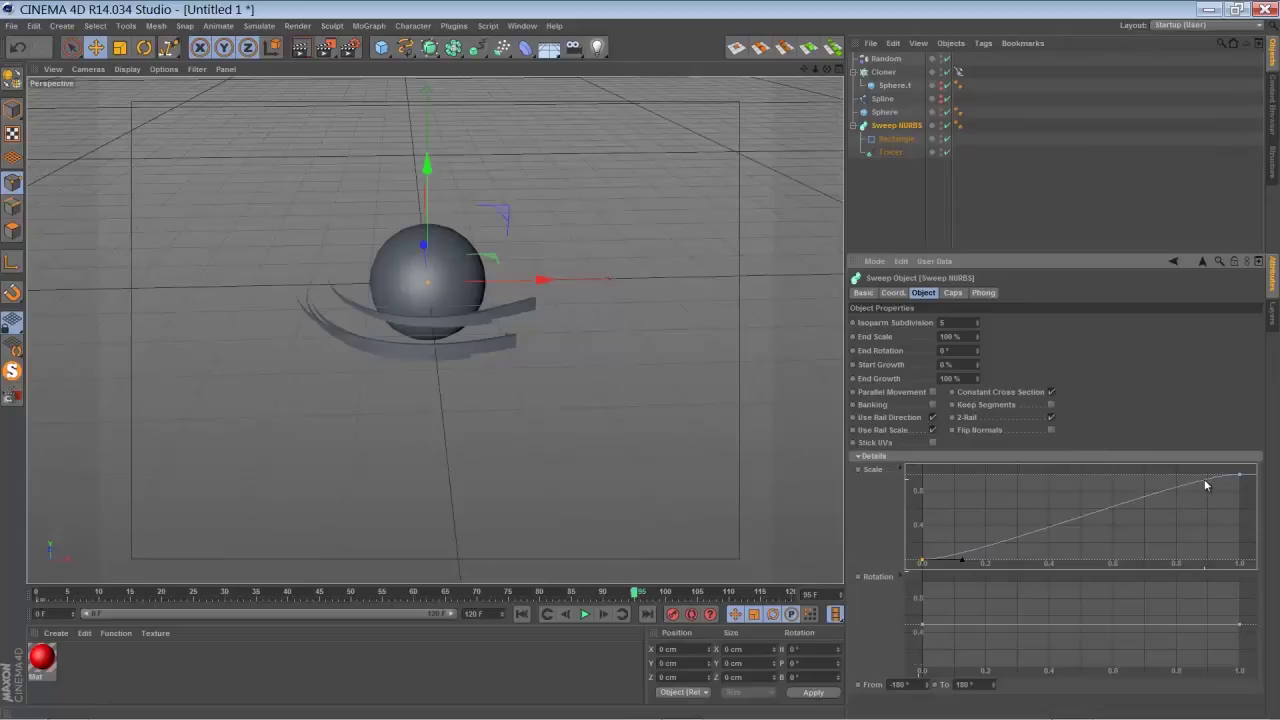
{"action": "left_click", "coordinate": [1206, 477], "text": "ctrl"}
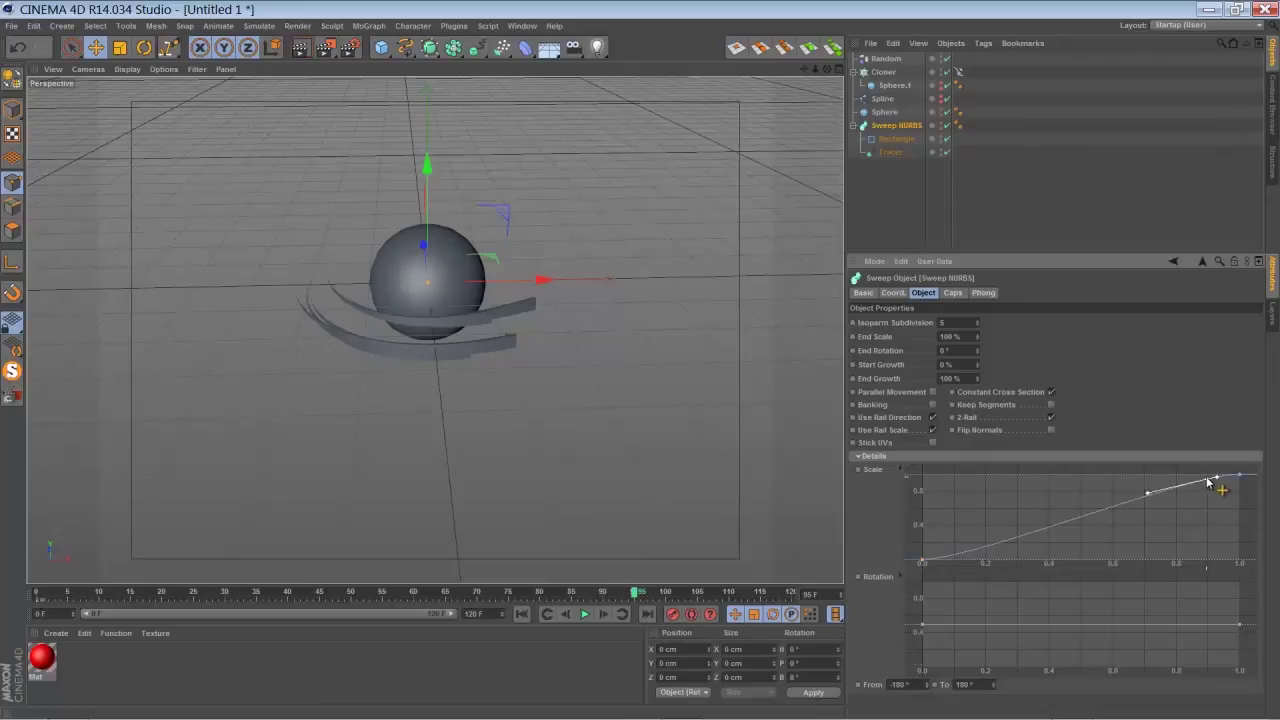
{"action": "left_click", "coordinate": [1206, 481]}
{"action": "left_click_drag", "start_coordinate": [1233, 477], "coordinate": [1238, 561]}
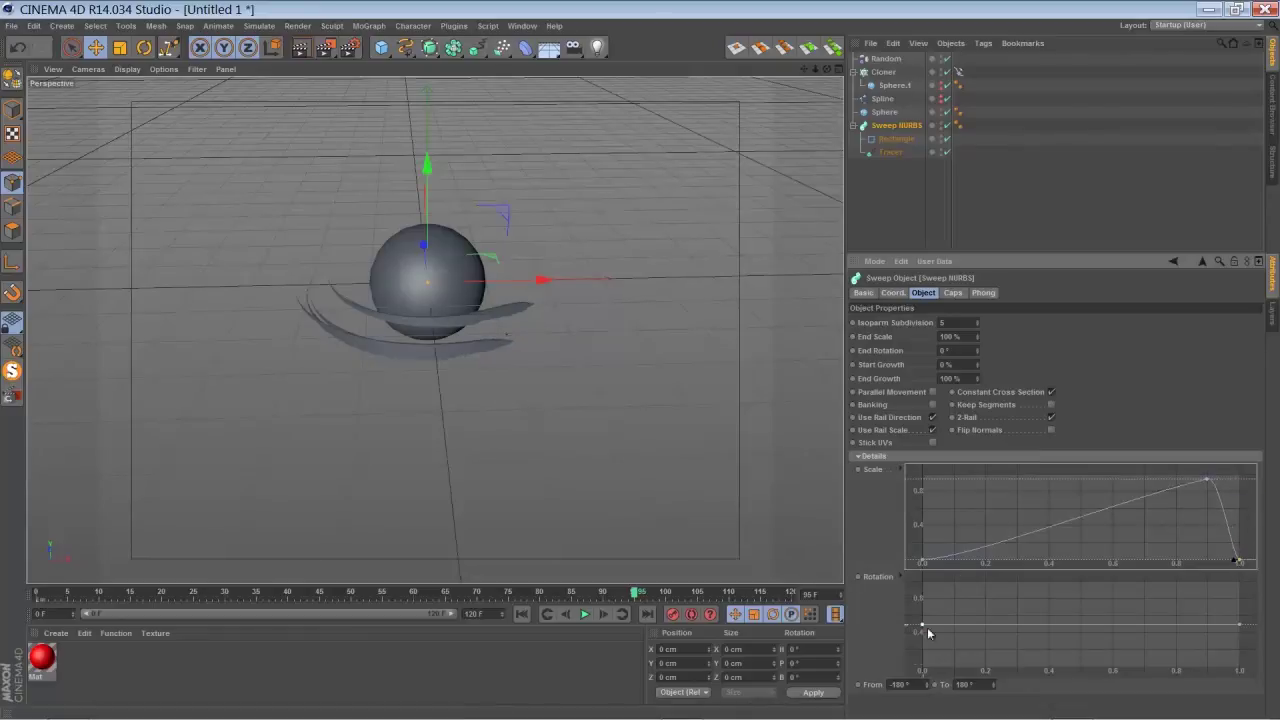
Undo a trial Rotation curve change and preview the tapered ribbons from the first frame.
{"action": "left_click_drag", "start_coordinate": [923, 626], "coordinate": [918, 576]}
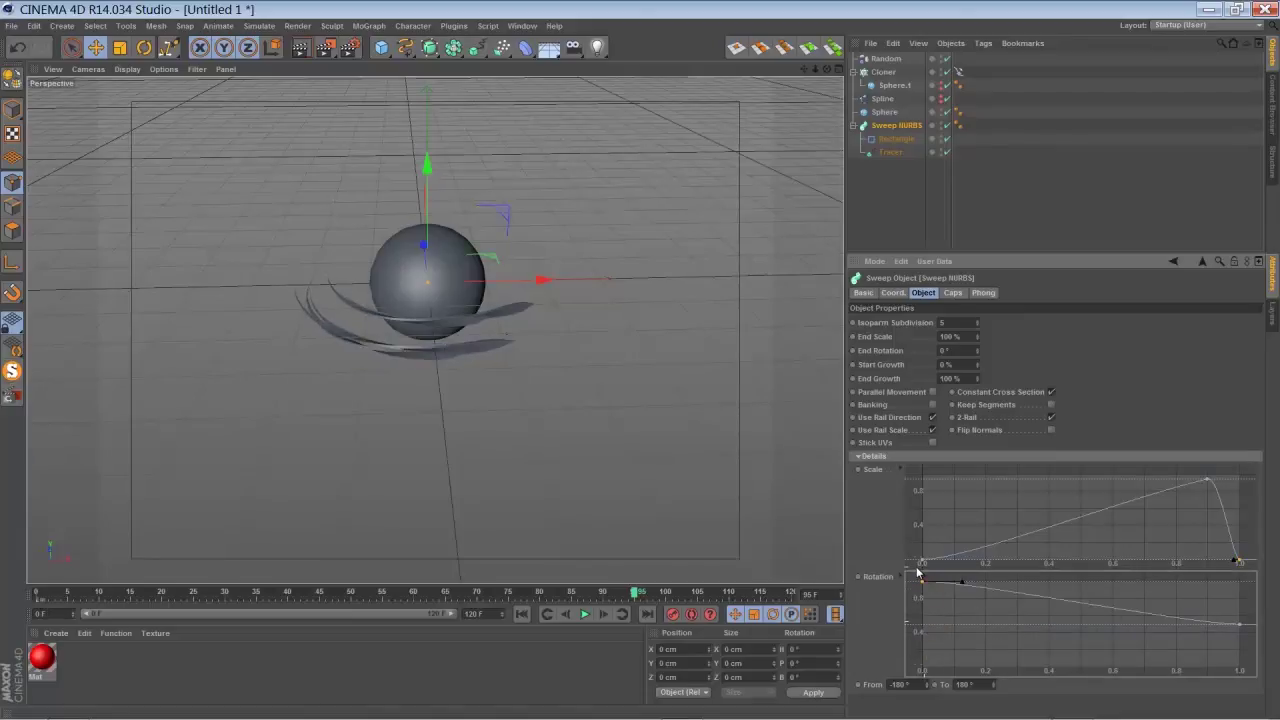
{"action": "key", "text": "ctrl+z"}
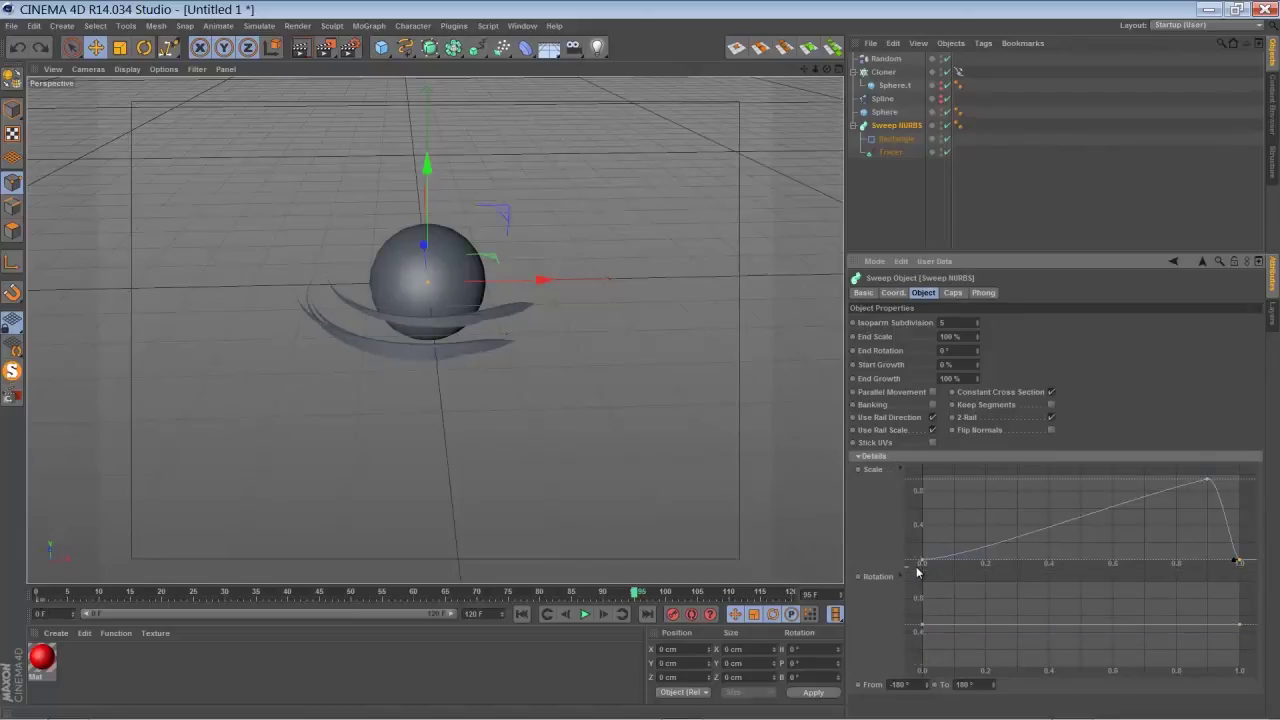
{"action": "left_click", "coordinate": [522, 614]}
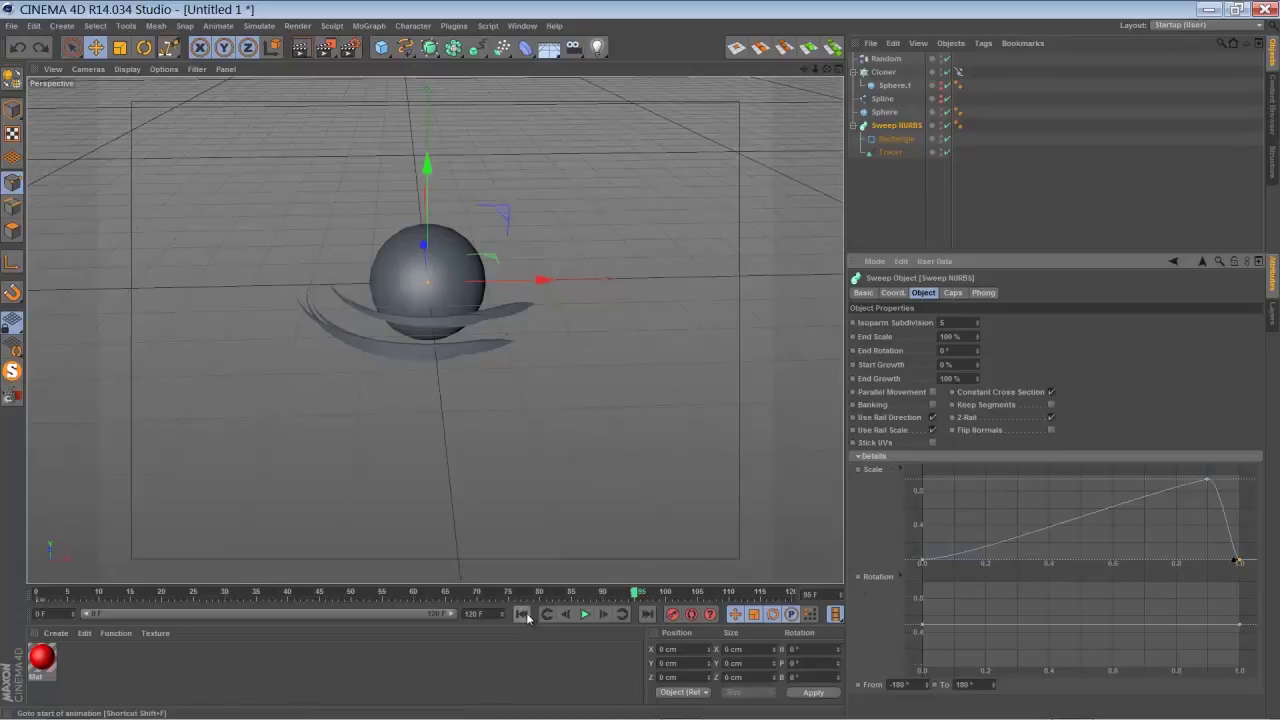
{"action": "left_click", "coordinate": [584, 614]}
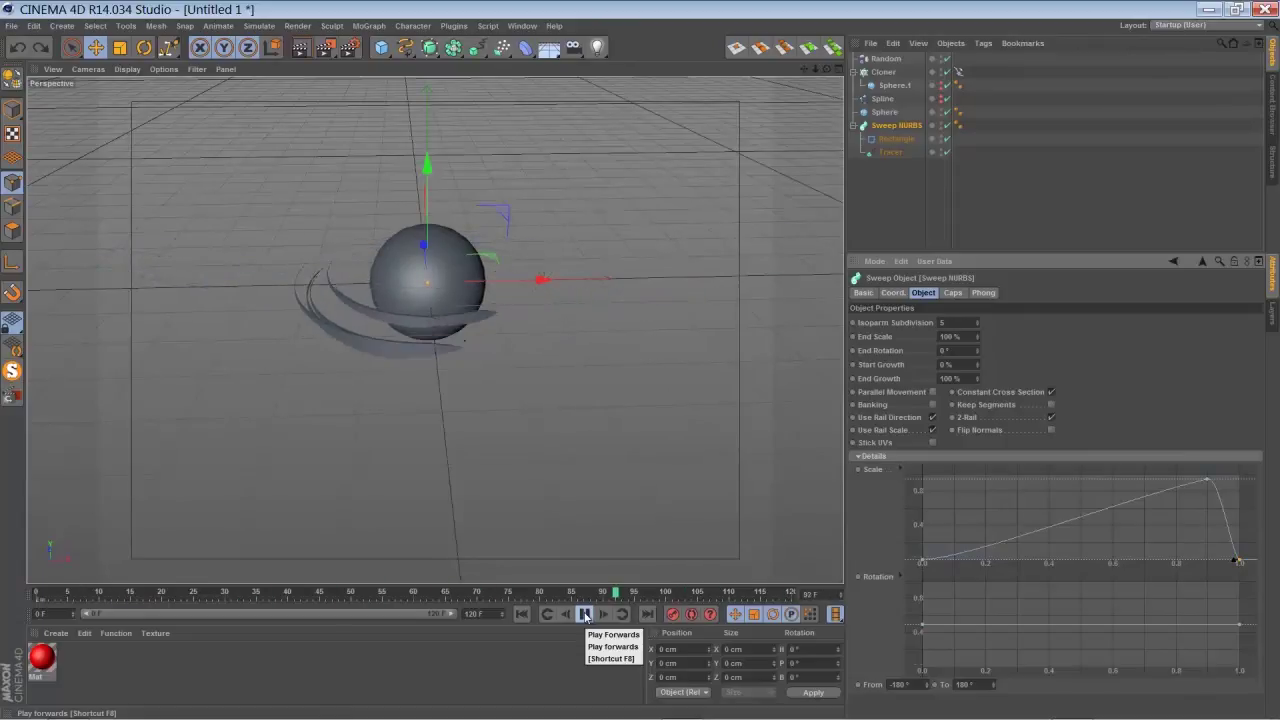
{"action": "left_click", "coordinate": [586, 615]}
{"action": "left_click", "coordinate": [522, 614]}
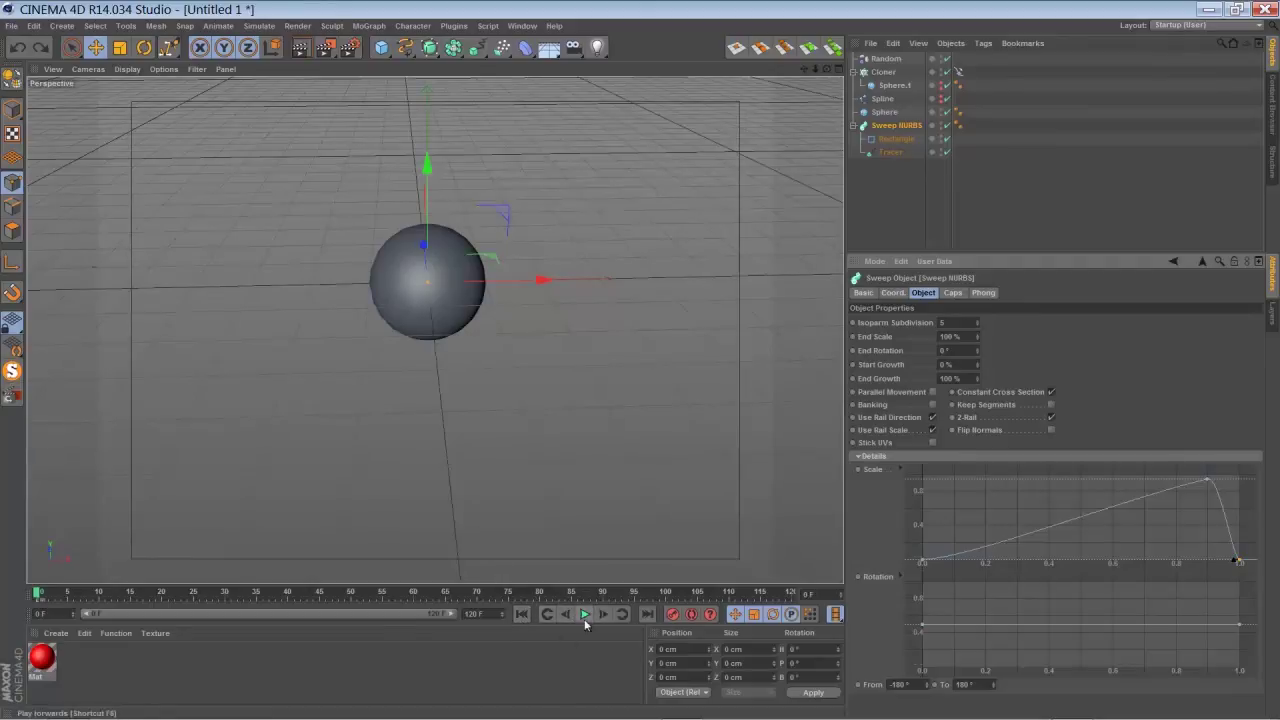
Set the Random effector to Noise mode, Indexed on, 10 % animation speed, and preview it.
{"action": "left_click", "coordinate": [885, 59]}
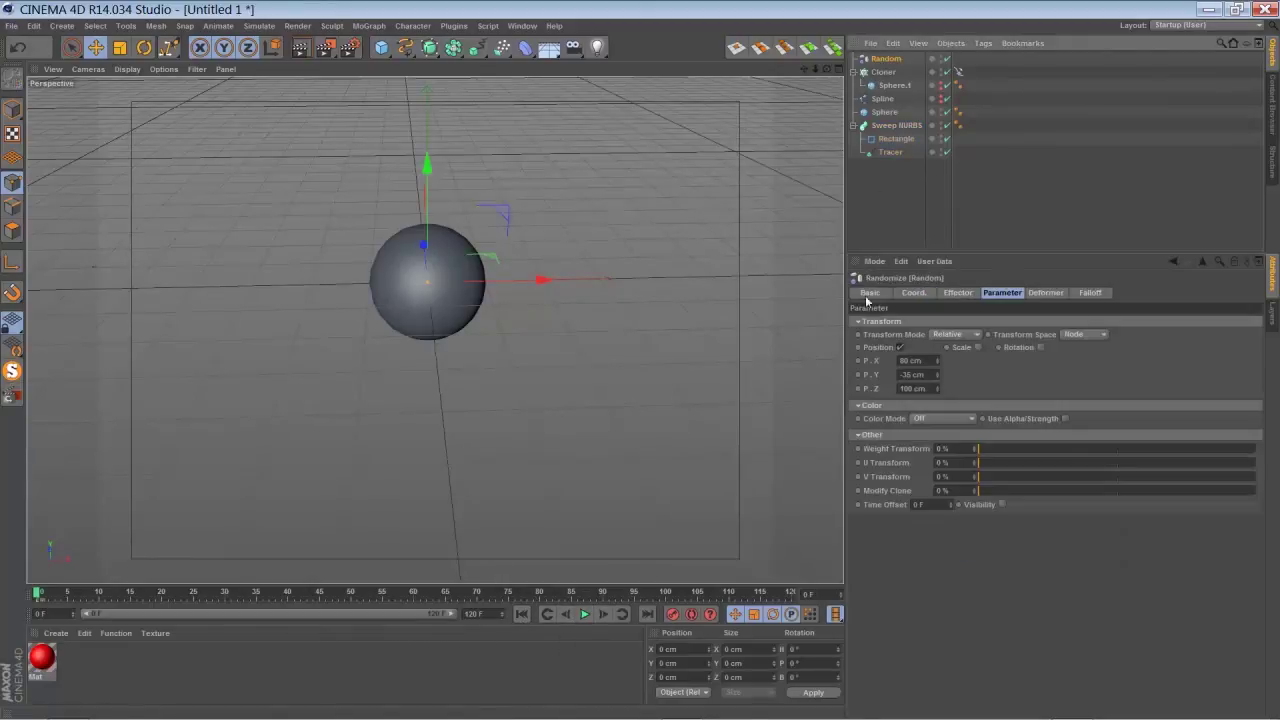
{"action": "left_click", "coordinate": [958, 293]}
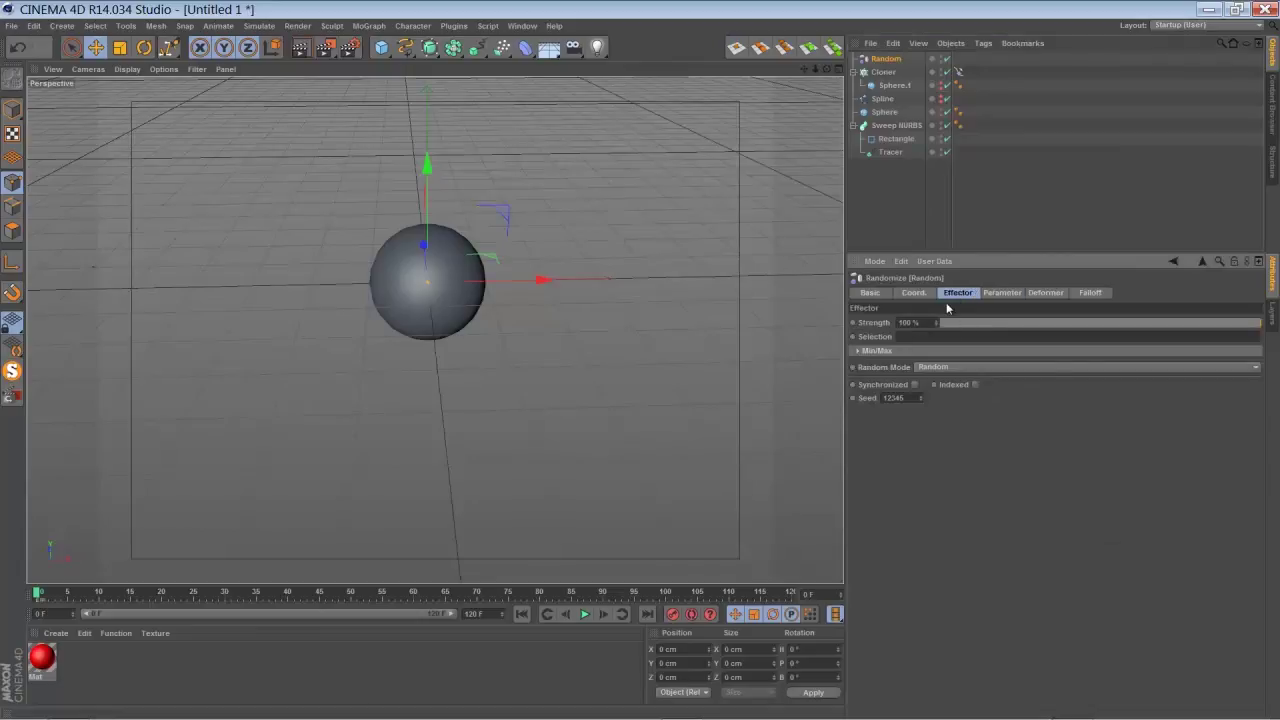
{"action": "left_click", "coordinate": [922, 367]}
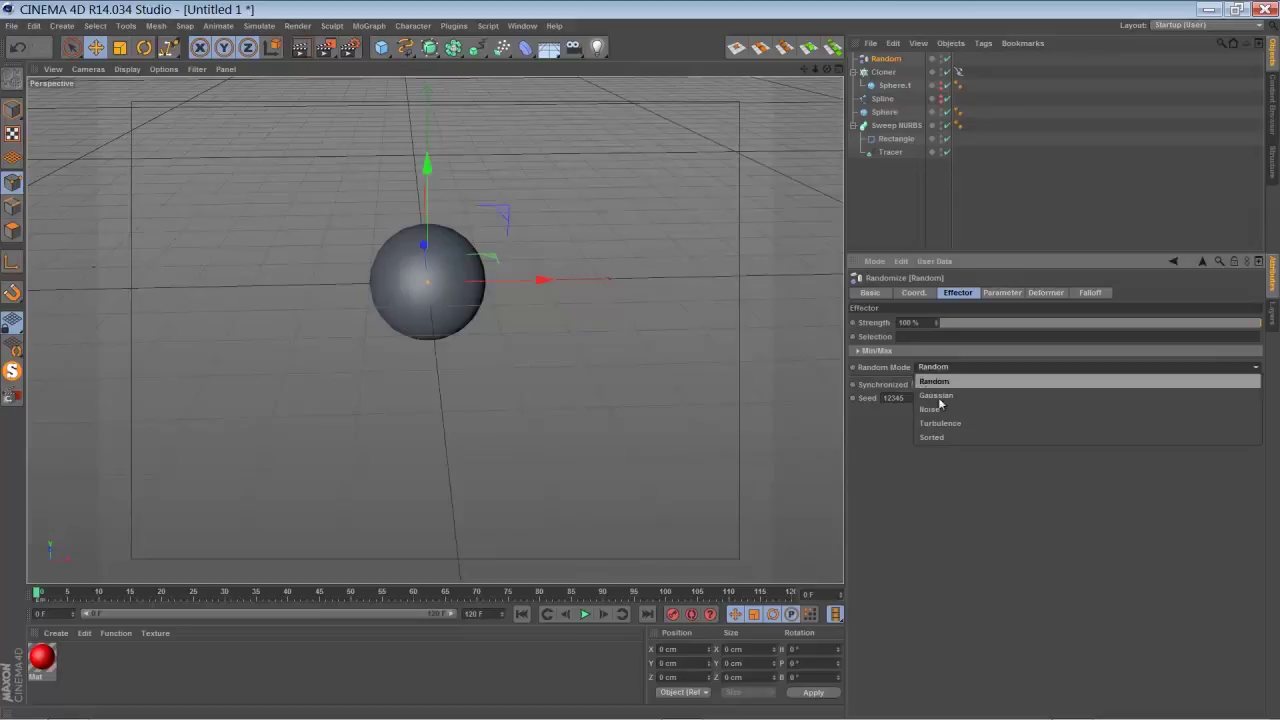
{"action": "left_click", "coordinate": [932, 410]}
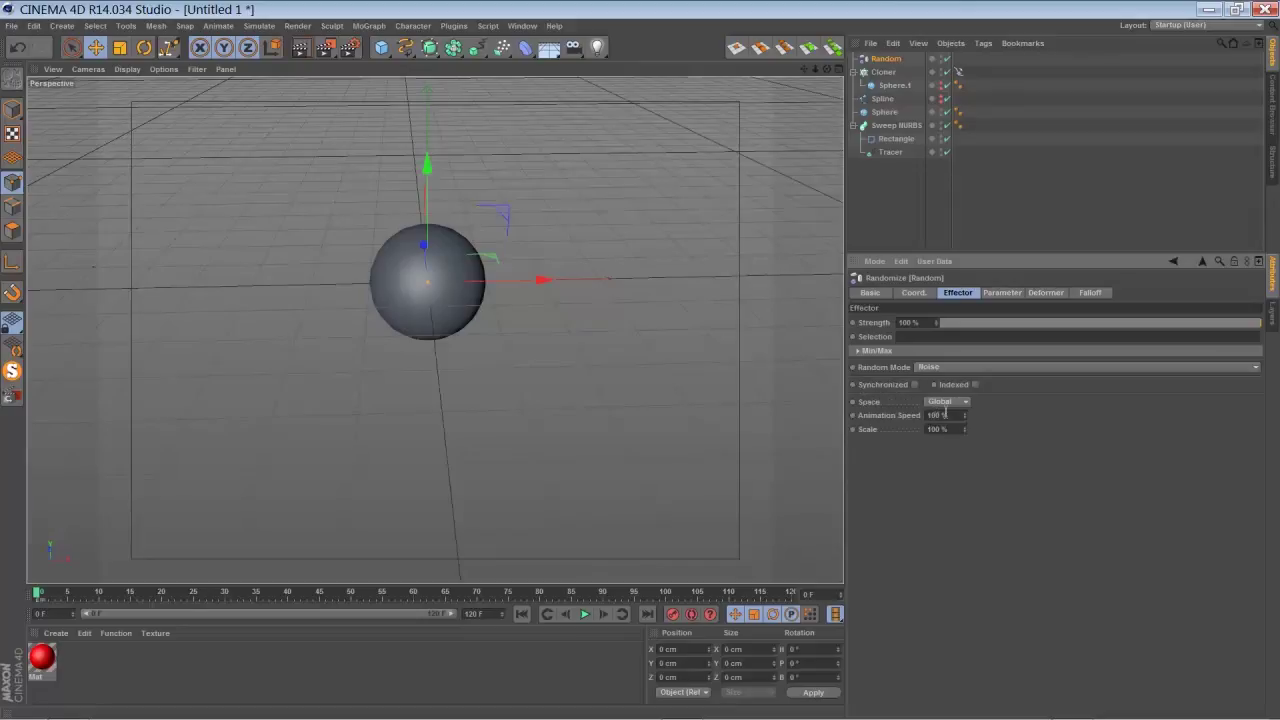
{"action": "left_click", "coordinate": [975, 384]}
{"action": "type", "text": "10"}
{"action": "key", "text": "Return"}
{"action": "left_click", "coordinate": [585, 614]}
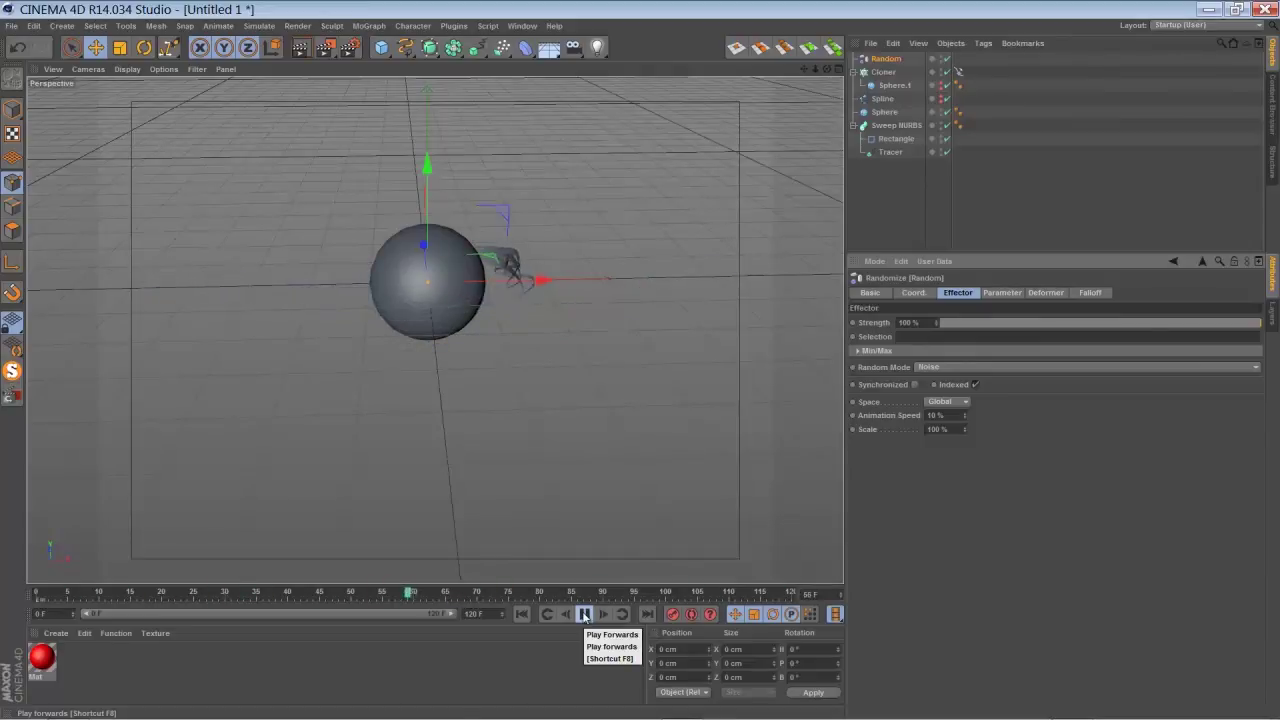
{"action": "left_click", "coordinate": [585, 614]}
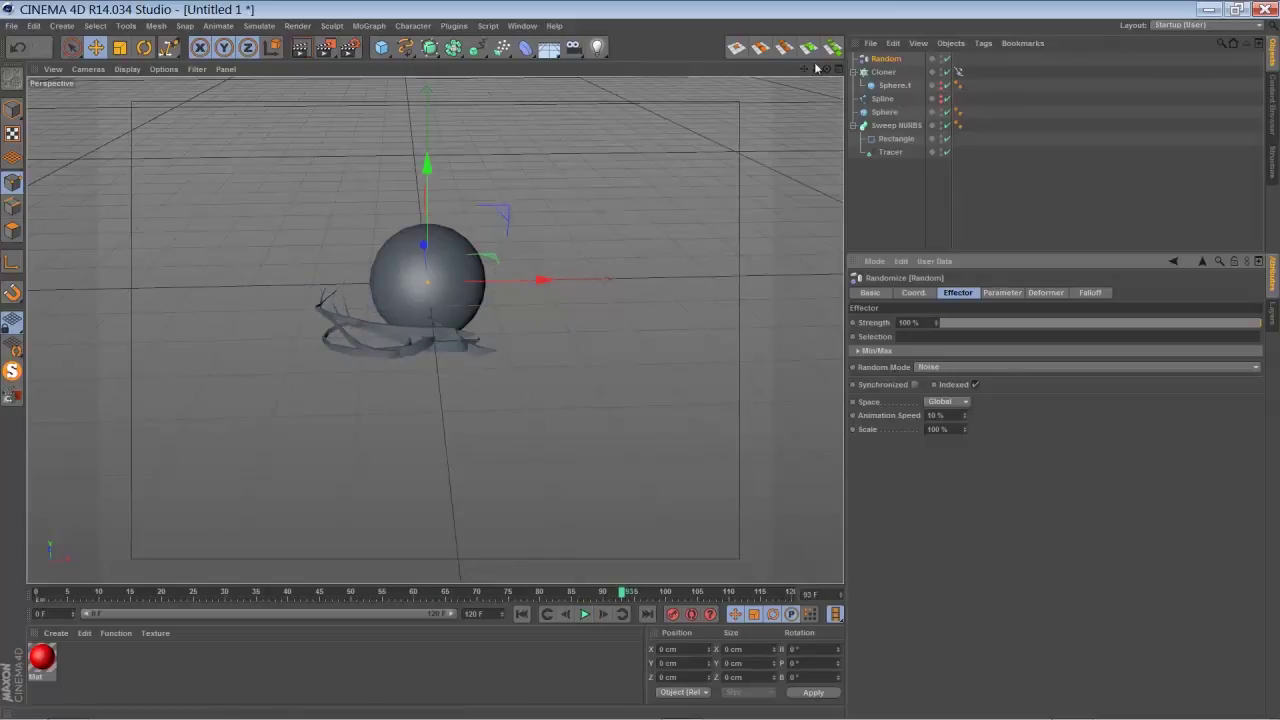
Set the Tracer's Type to Cubic with Uniform intermediate points, Number 16.
{"action": "scroll", "coordinate": [644, 367], "scroll_direction": "up", "scroll_amount": 3}
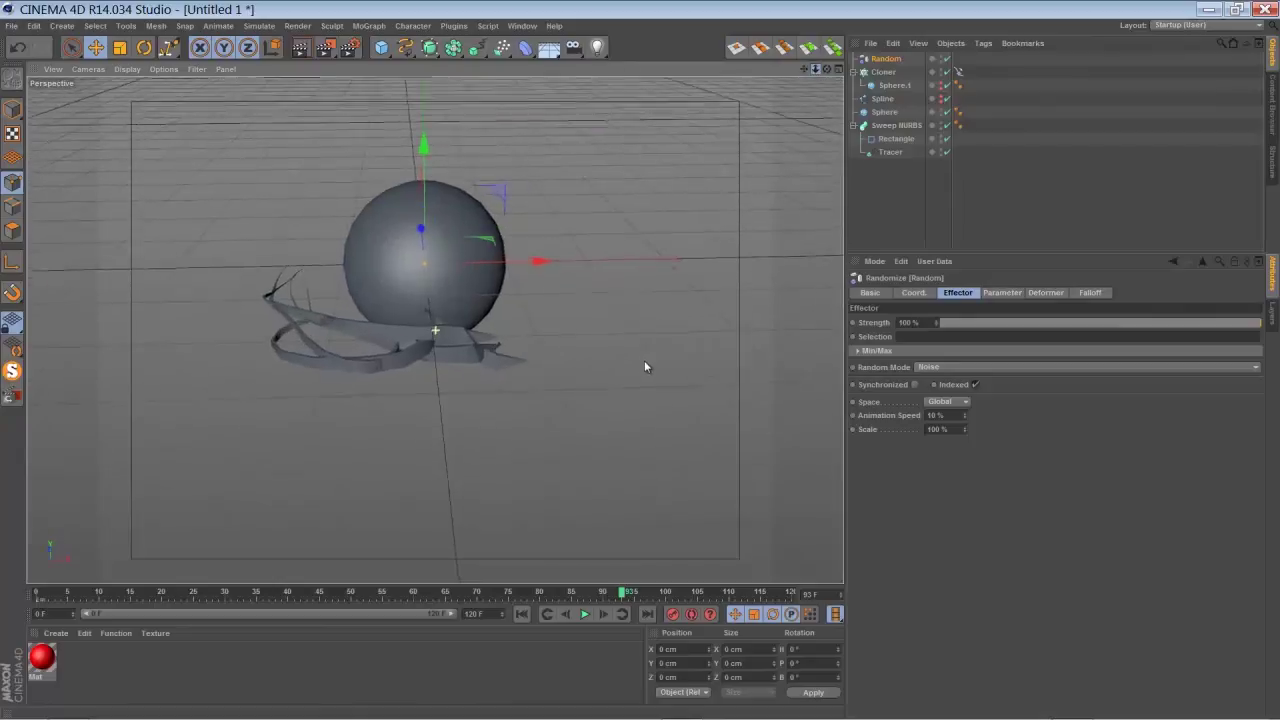
{"action": "scroll", "coordinate": [644, 367], "scroll_direction": "up", "scroll_amount": 1}
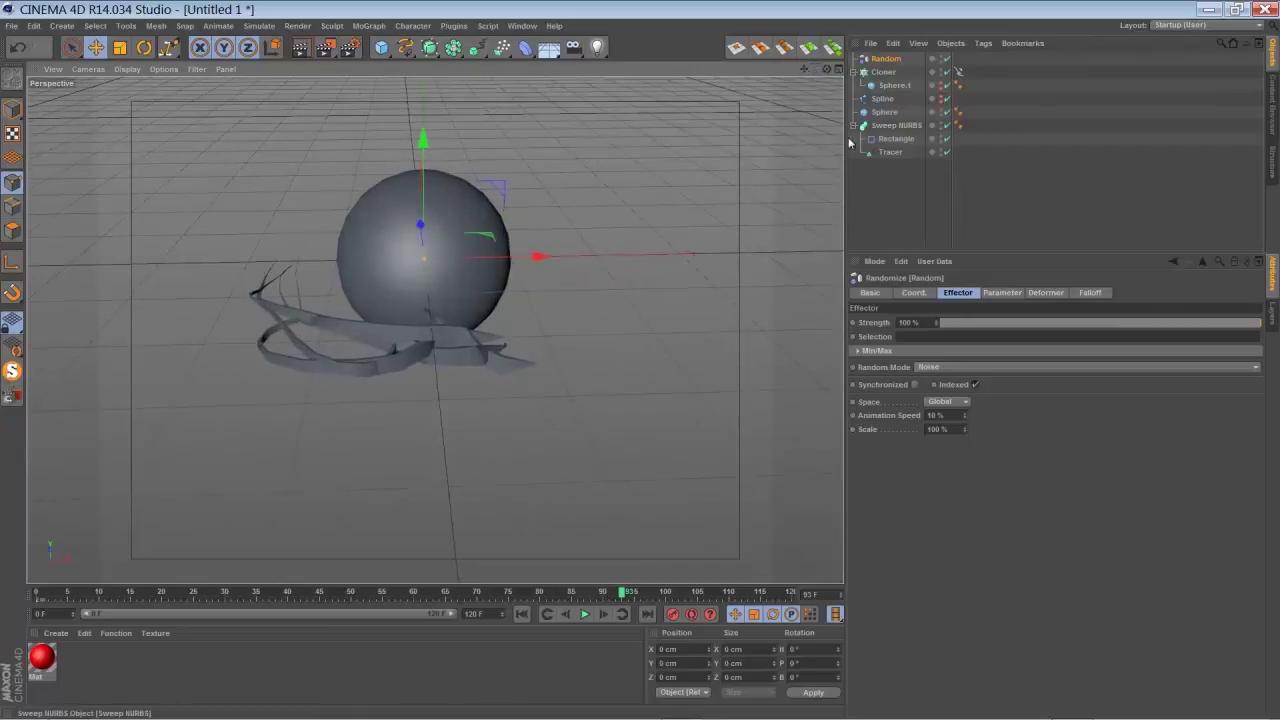
{"action": "left_click", "coordinate": [888, 152]}
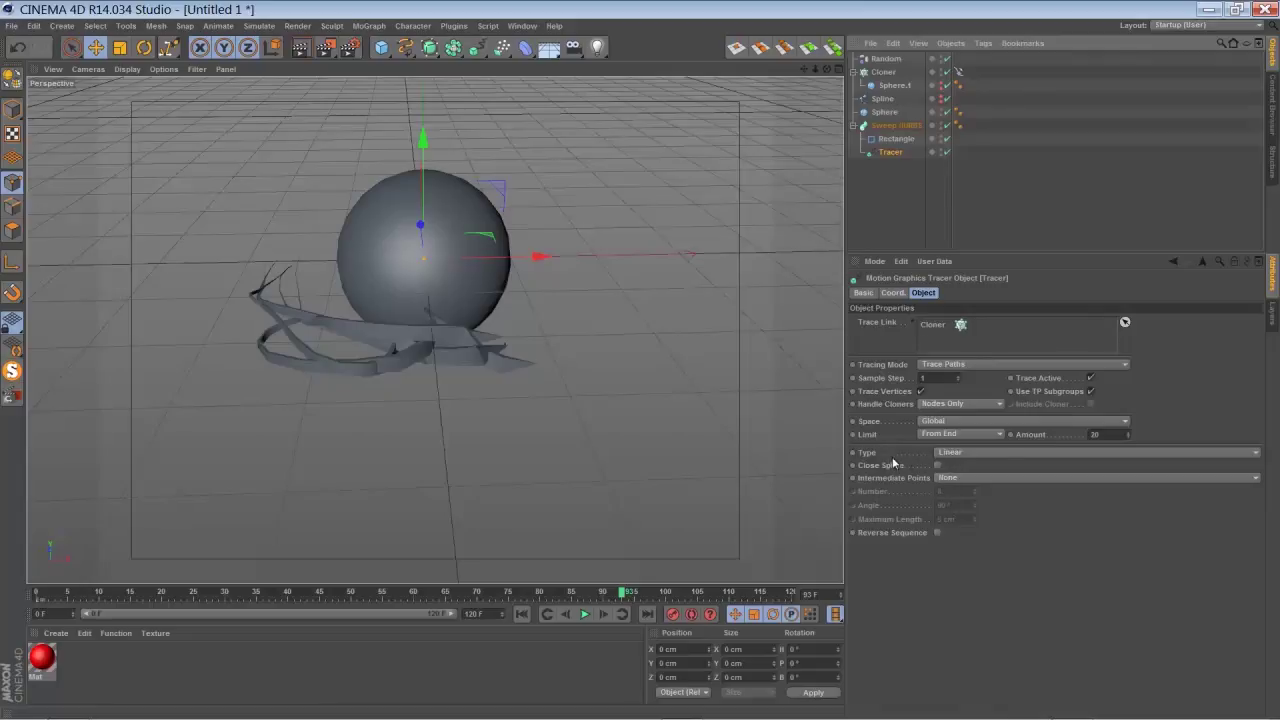
{"action": "left_click", "coordinate": [967, 452]}
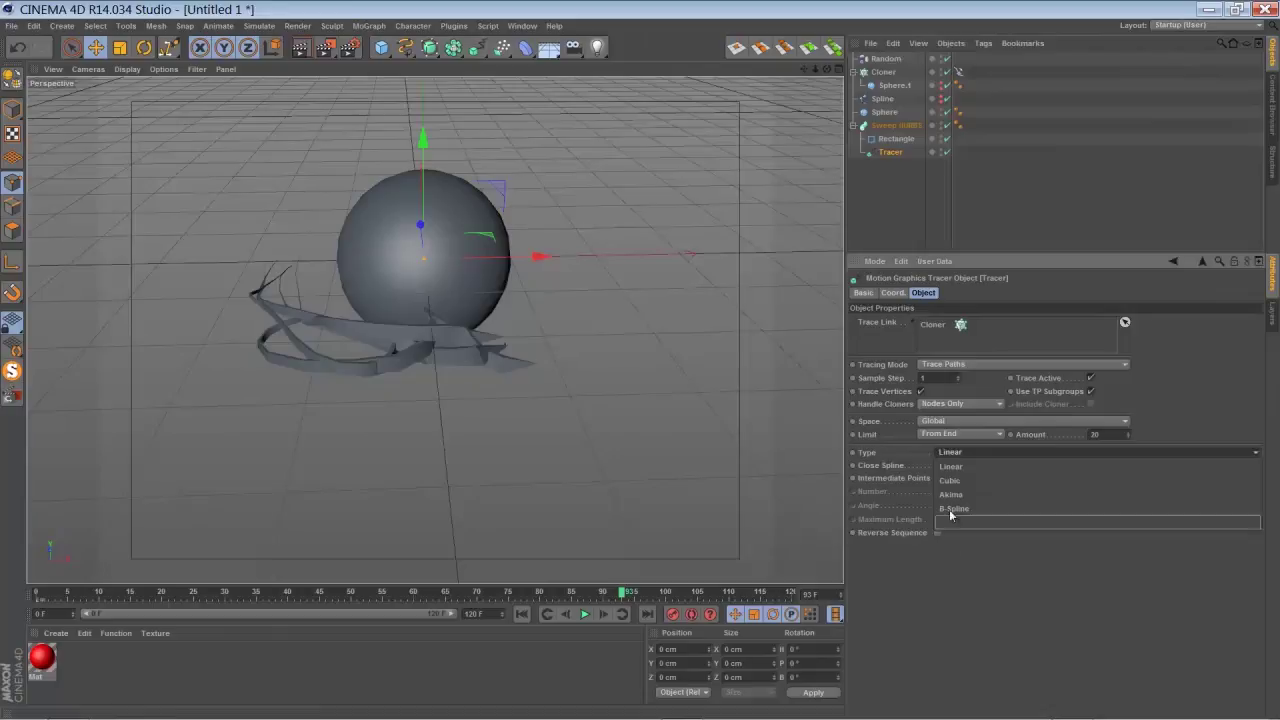
{"action": "left_click", "coordinate": [948, 481]}
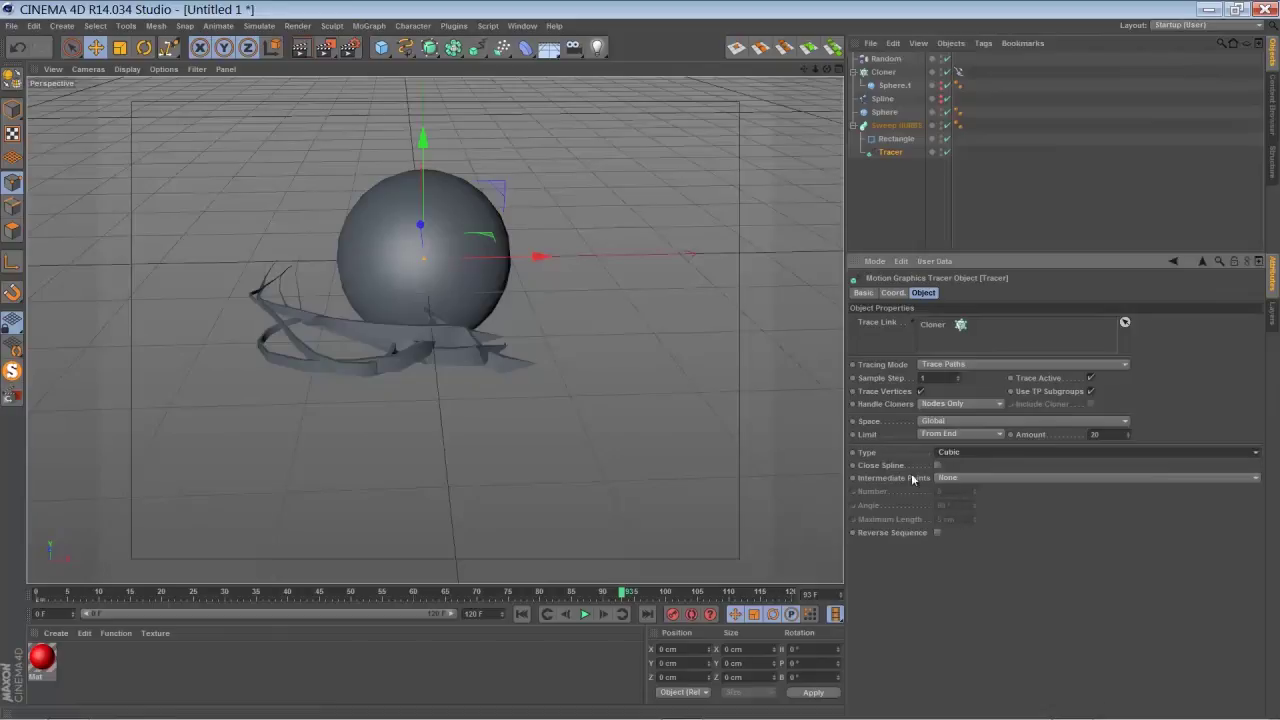
{"action": "left_click", "coordinate": [945, 478]}
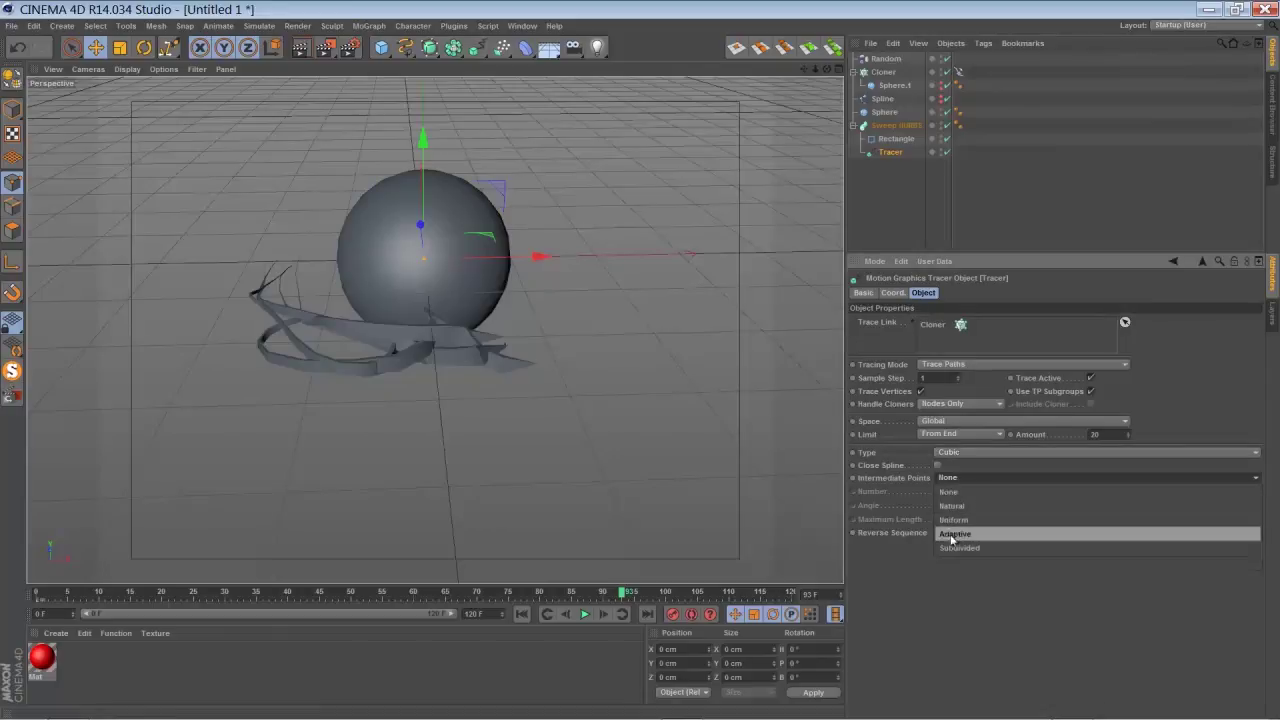
{"action": "left_click", "coordinate": [952, 520]}
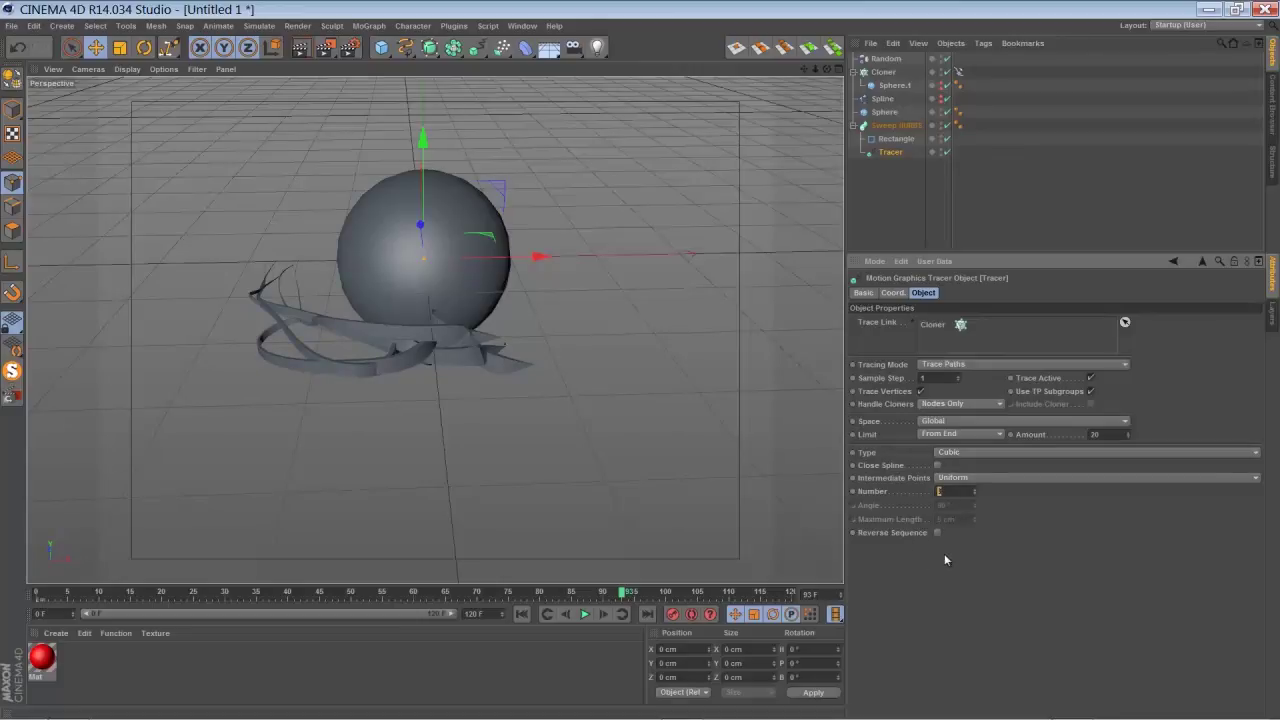
{"action": "type", "text": "16"}
{"action": "key", "text": "Return"}
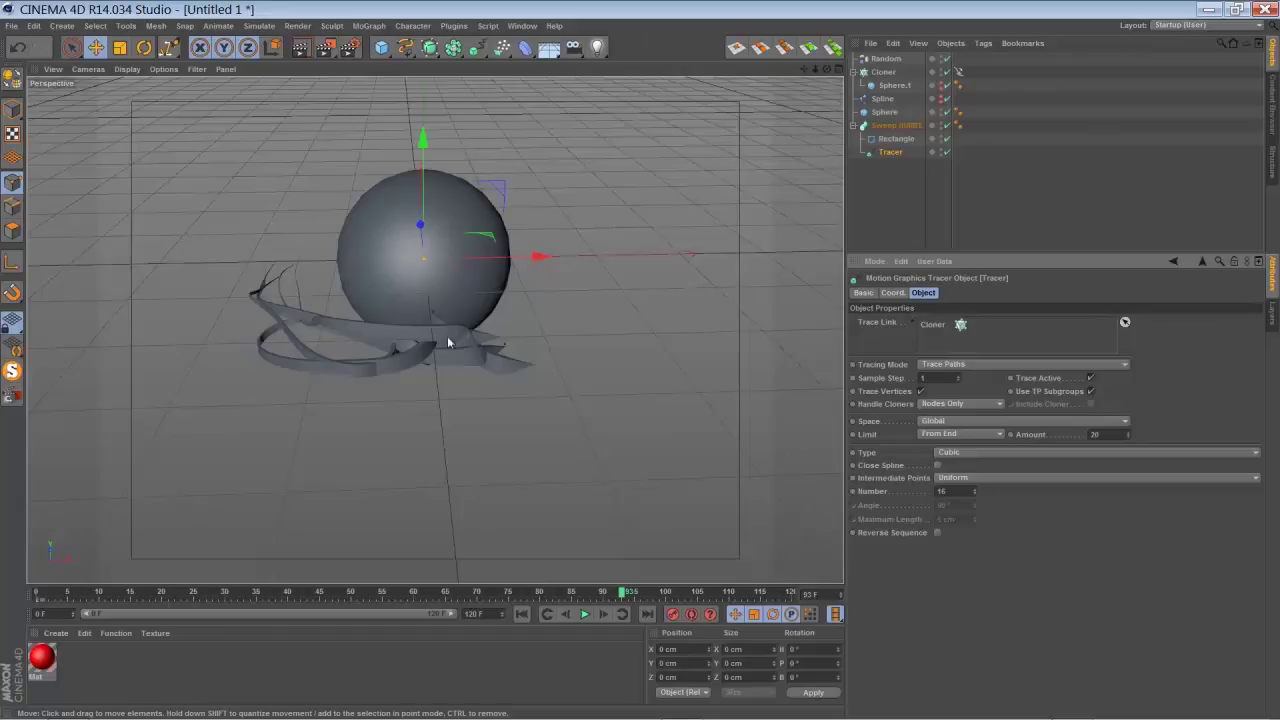
Apply the red Mat material to Sweep NURBS and replay the animation from the start.
{"action": "left_click", "coordinate": [521, 614]}
{"action": "left_click", "coordinate": [584, 614]}
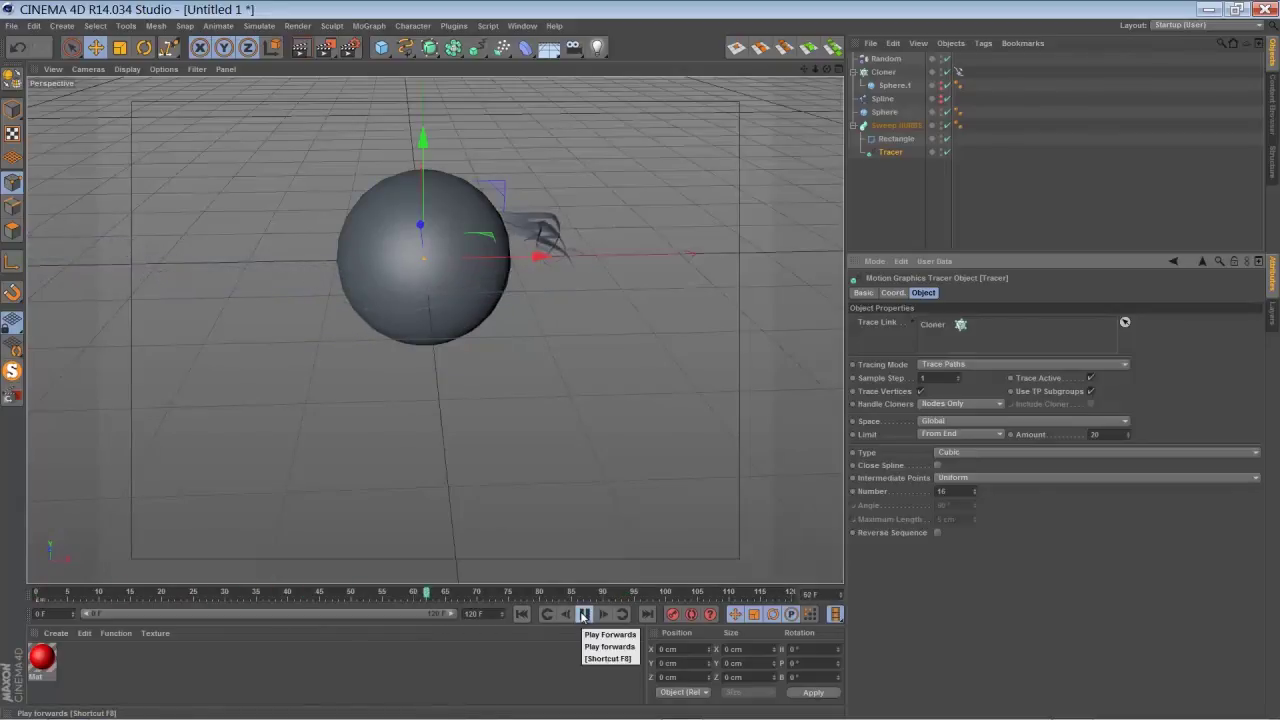
{"action": "left_click", "coordinate": [584, 614]}
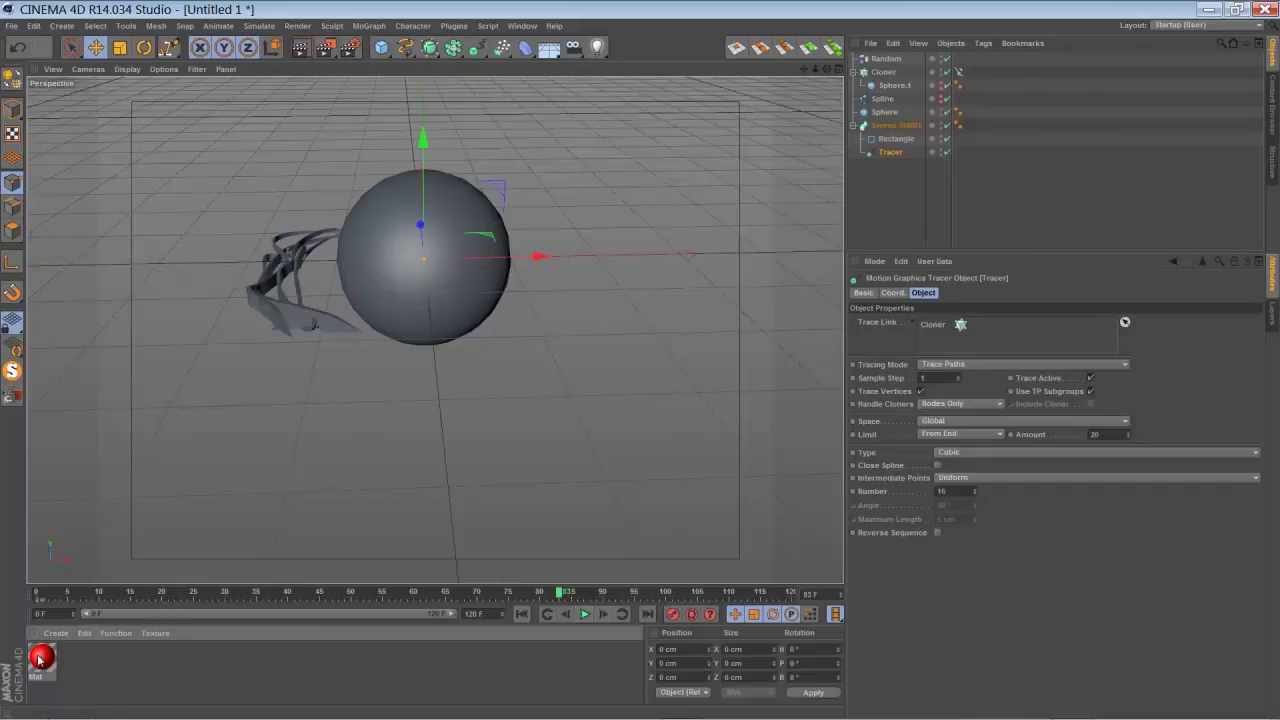
{"action": "left_click_drag", "start_coordinate": [843, 165], "coordinate": [895, 126]}
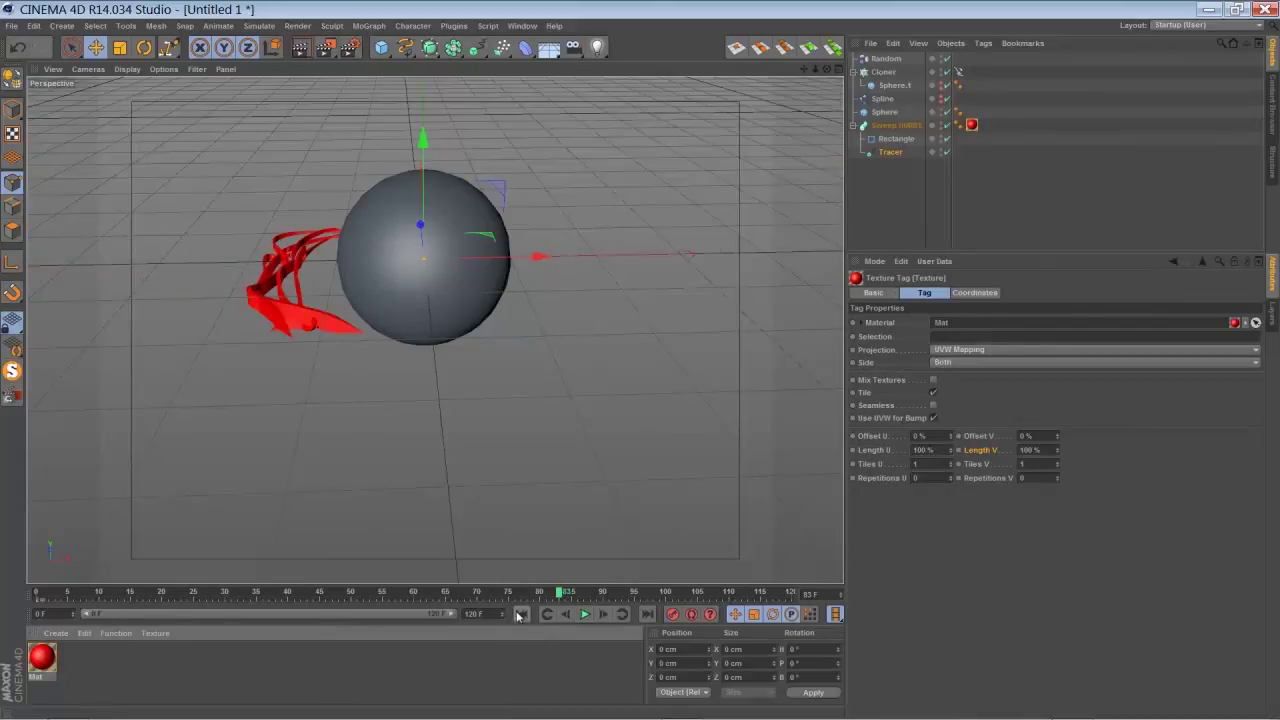
{"action": "left_click", "coordinate": [521, 614]}
{"action": "left_click", "coordinate": [584, 614]}
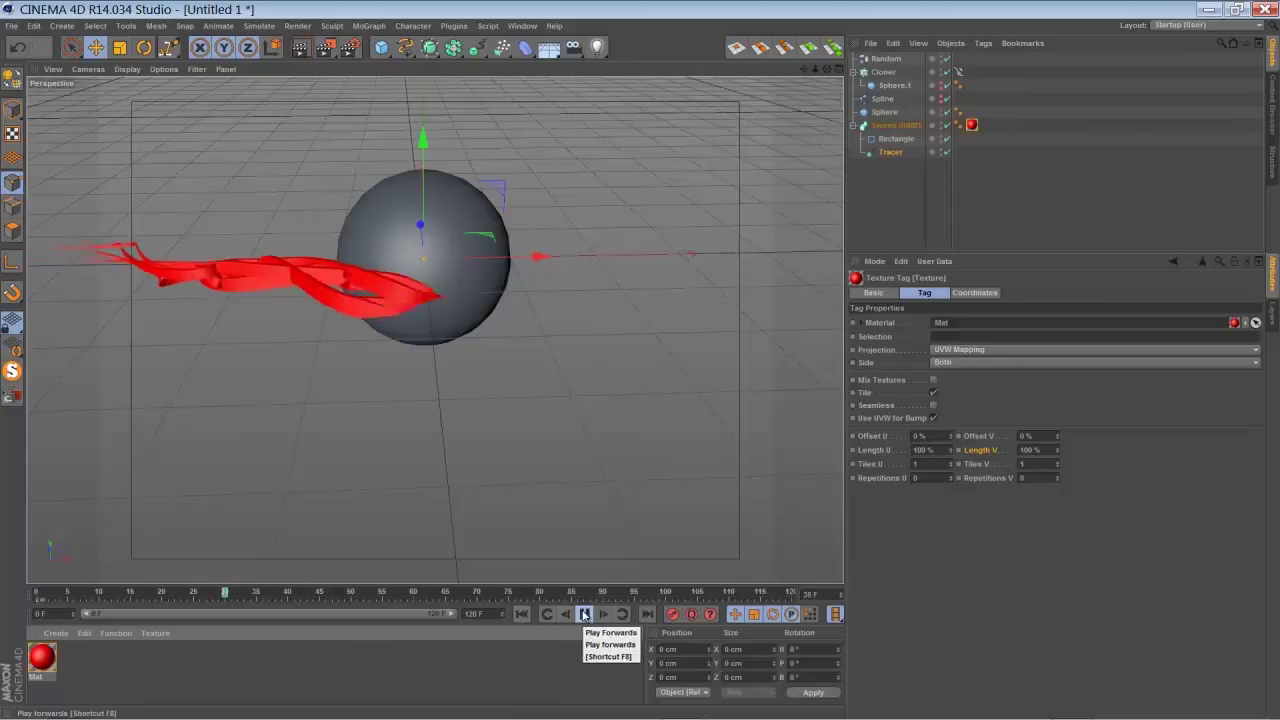